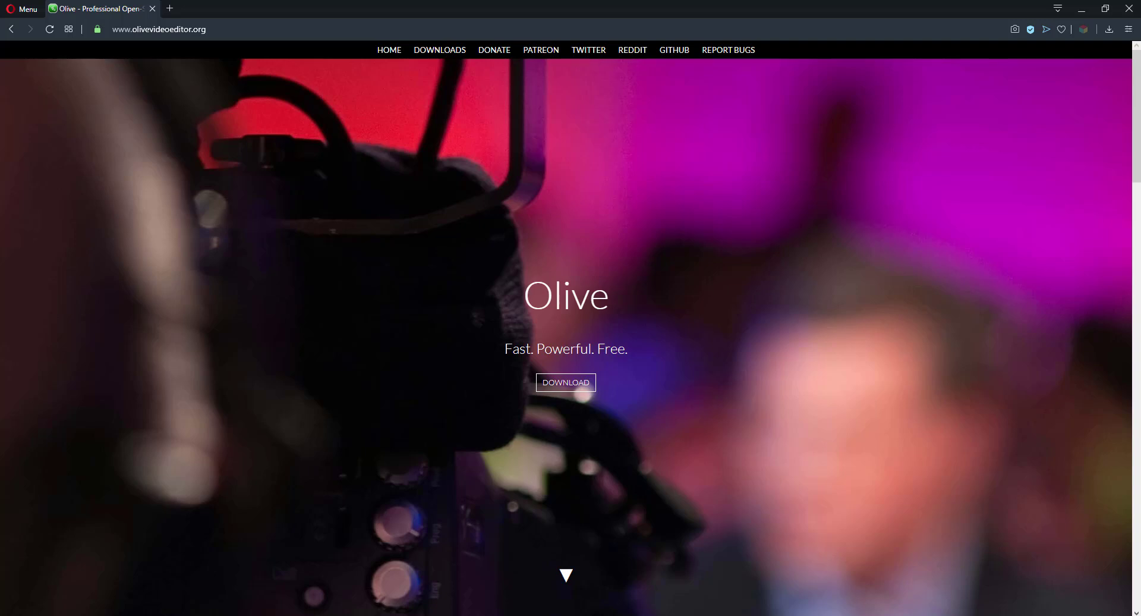
- Scroll olivevideoeditor.org down to 'What can it do?' and switch to the Olive window
scroll(762, 196, down, 15)
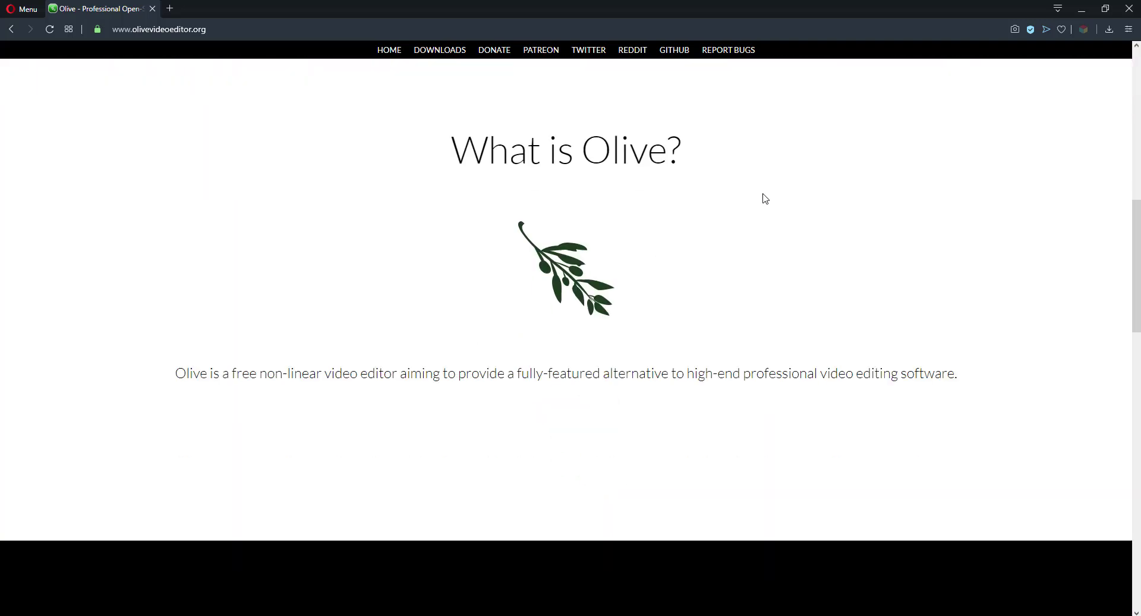
scroll(763, 199, down, 10)
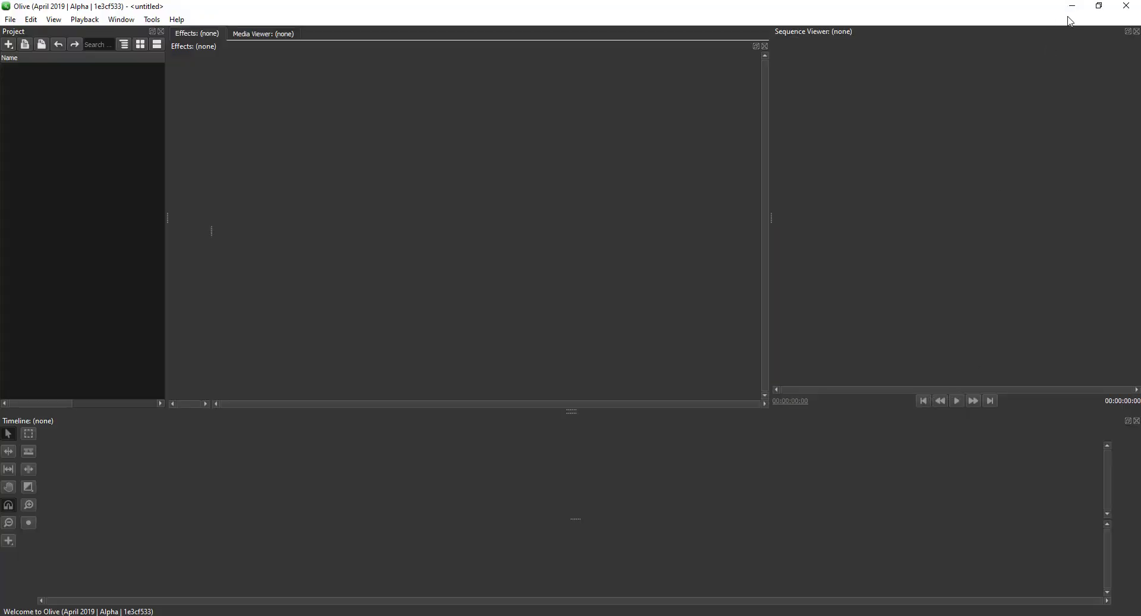
click(1070, 7)
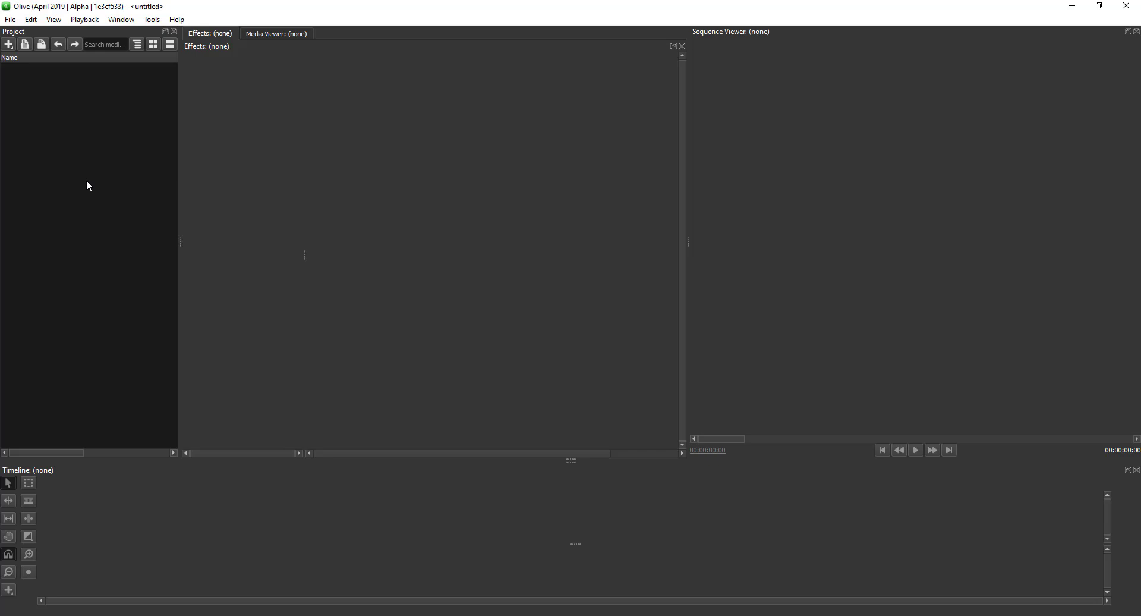
- Import bb8_painter_4_tm.mp4 and the Nvidia RTX Tech Demo clip into the project bin
click(154, 45)
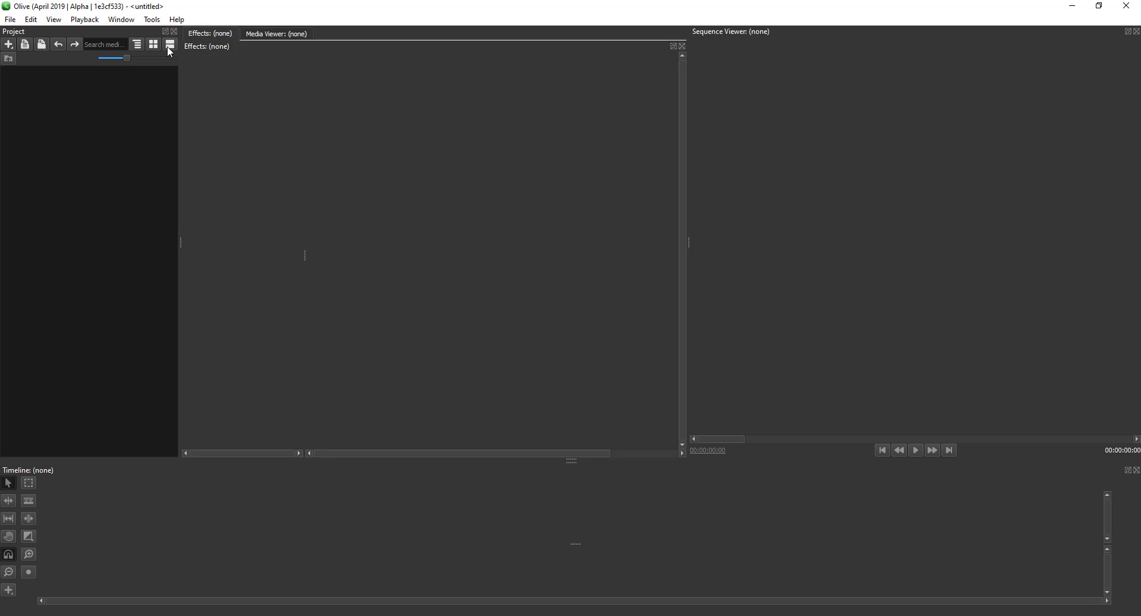
click(166, 45)
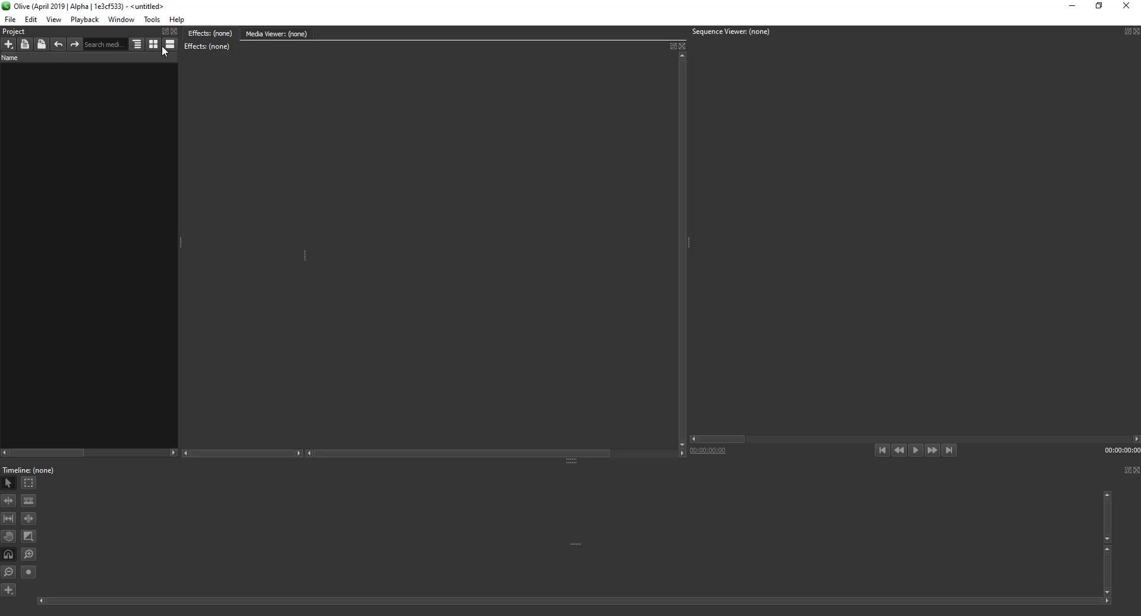
right_click(62, 97)
click(80, 279)
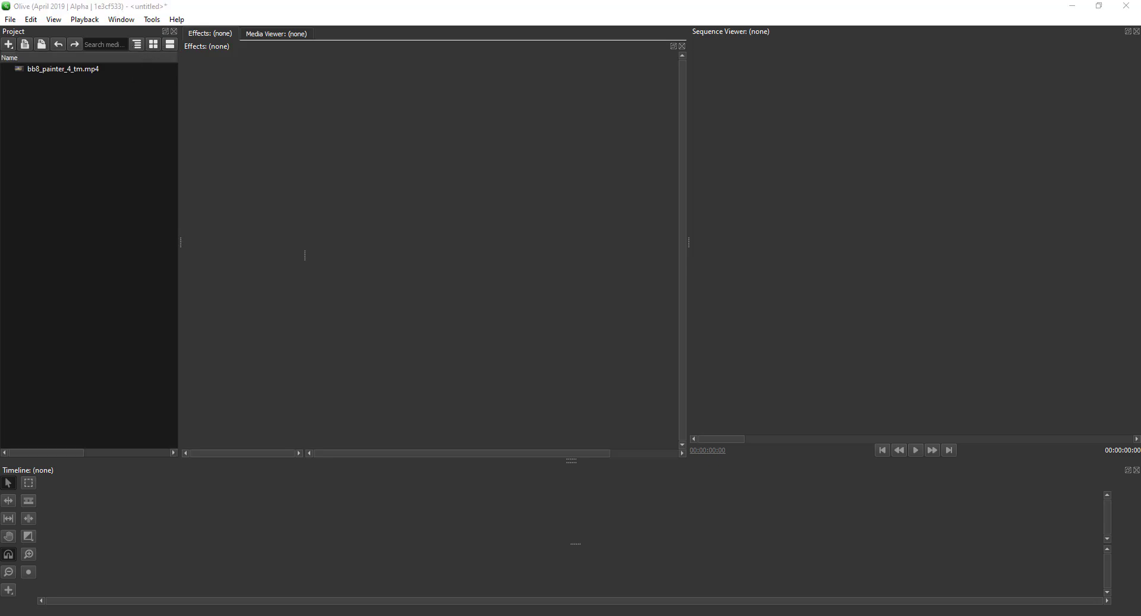
drag(145, 176, 76, 211)
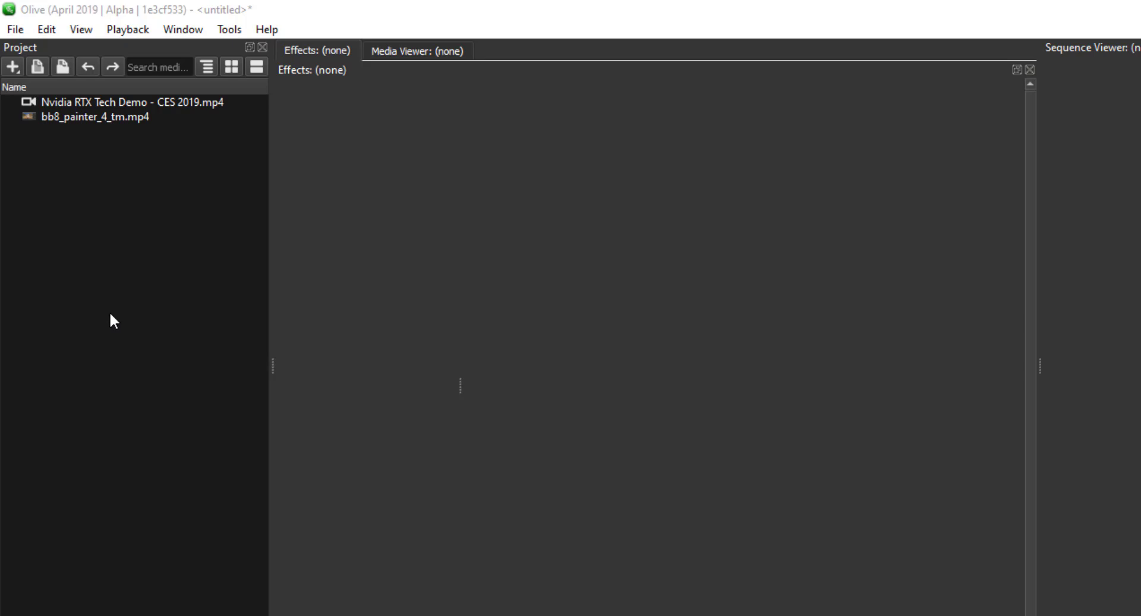
- Create Sequence 01 with the 1080p preset at 24 FPS
right_click(81, 177)
mouse_move(136, 212)
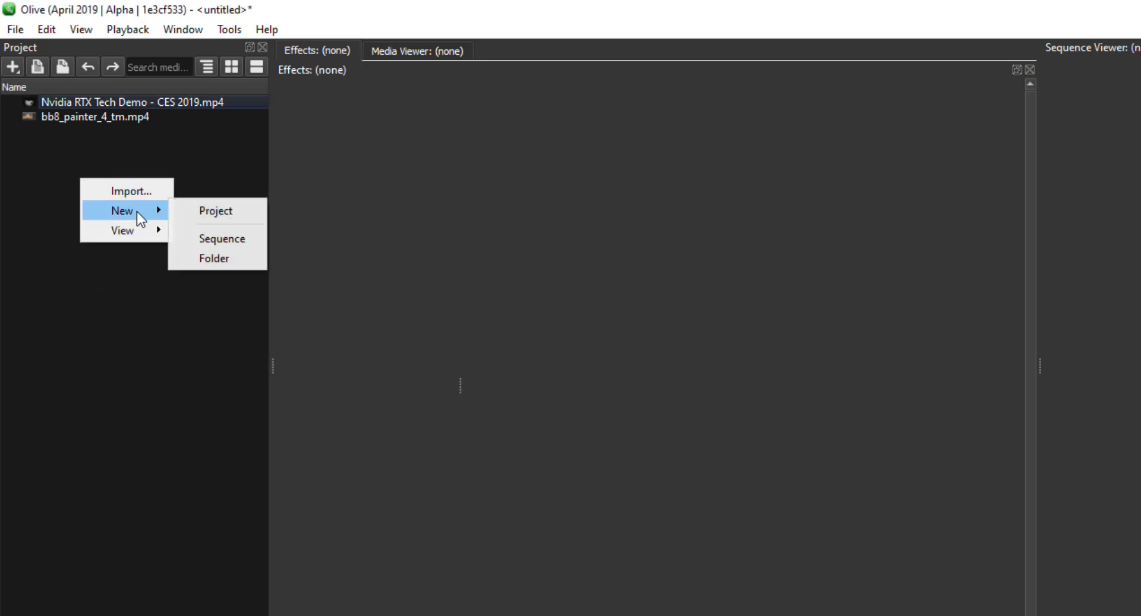
click(233, 242)
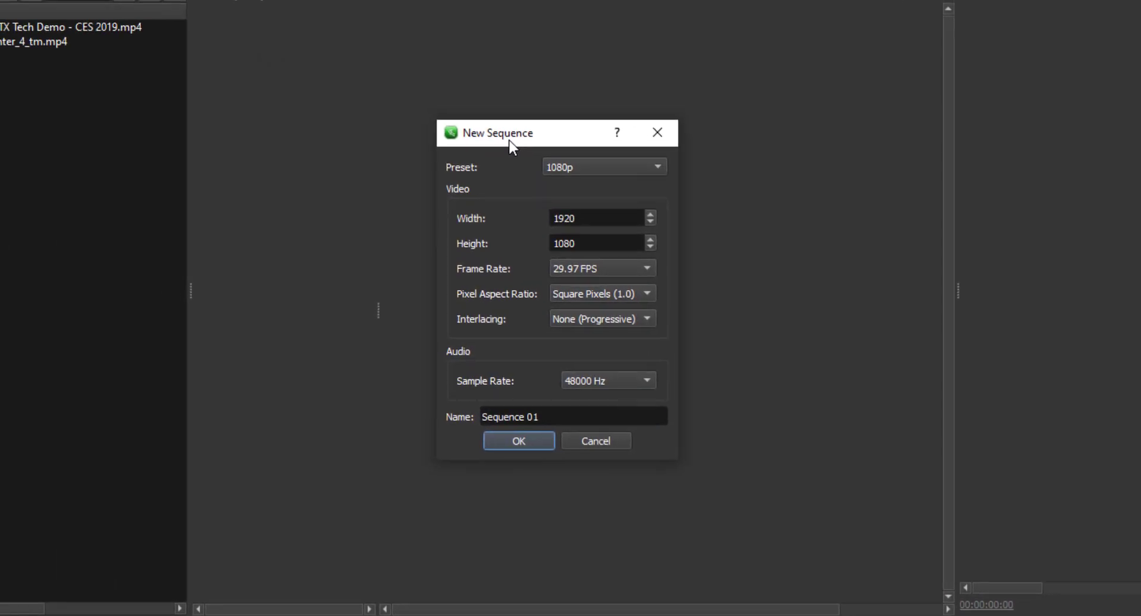
click(574, 168)
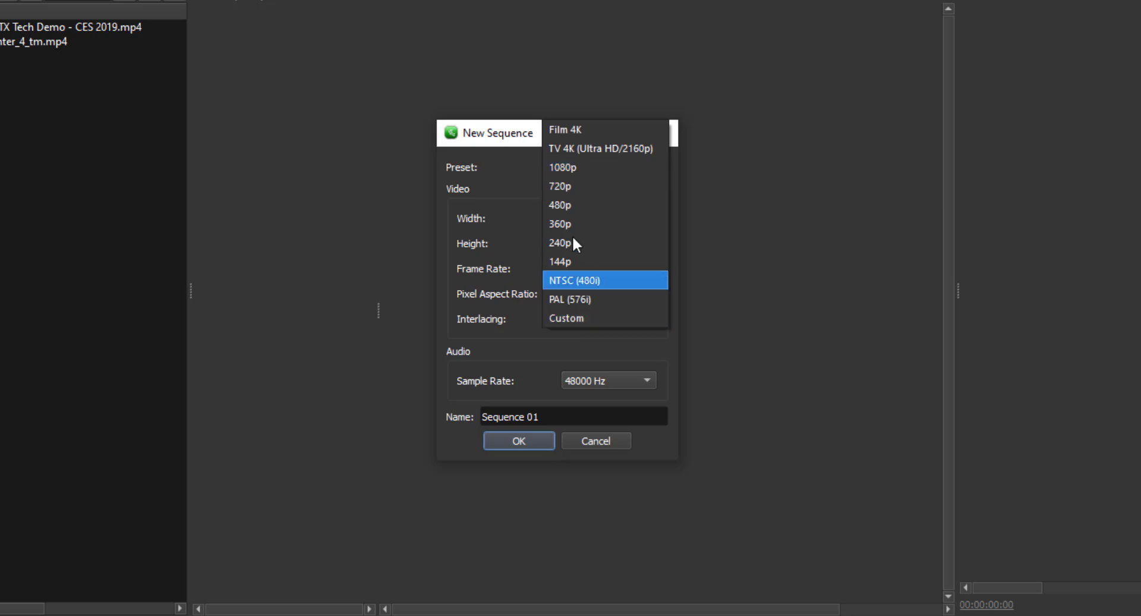
click(497, 177)
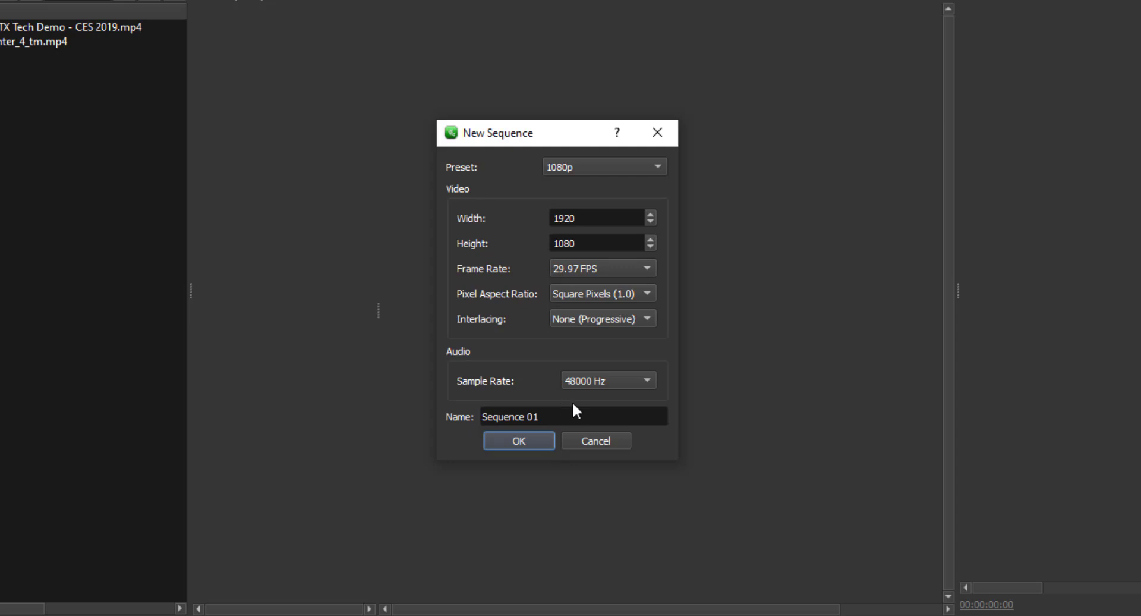
click(604, 268)
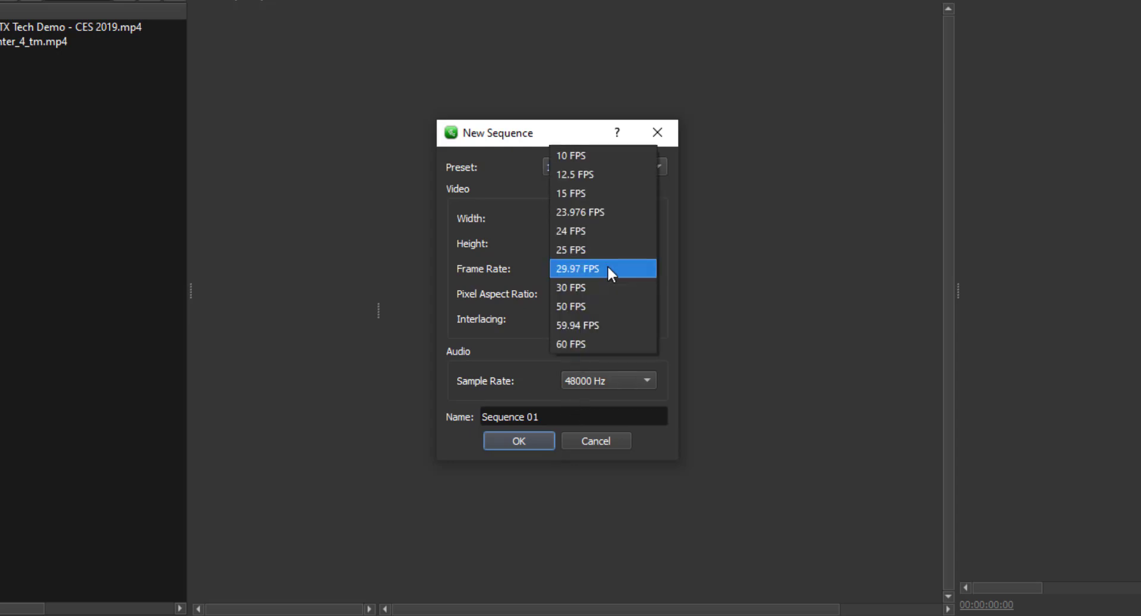
click(591, 238)
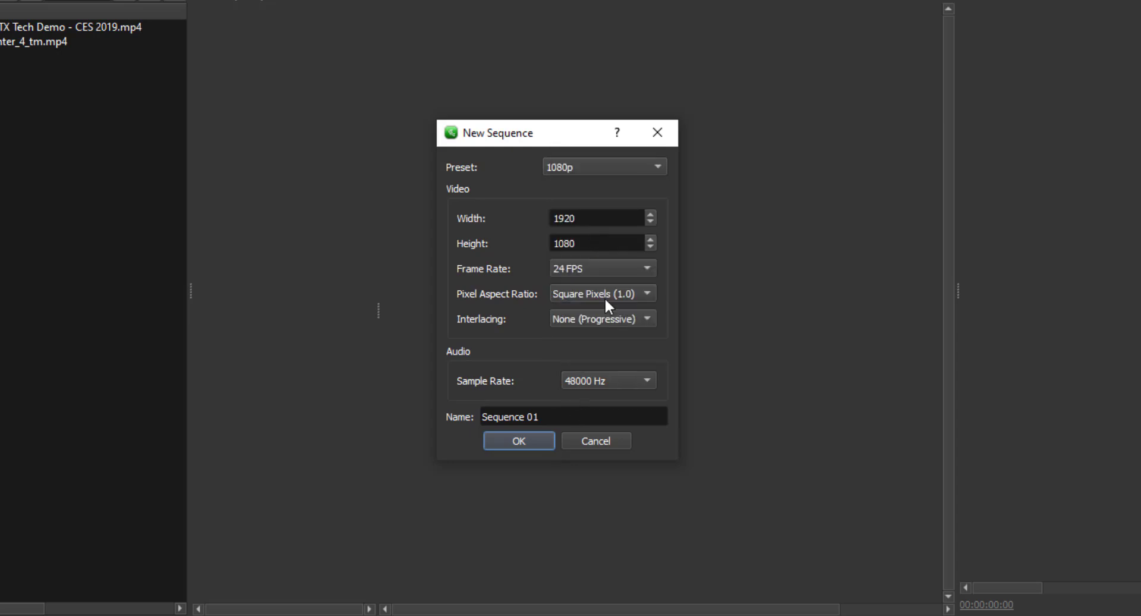
click(515, 440)
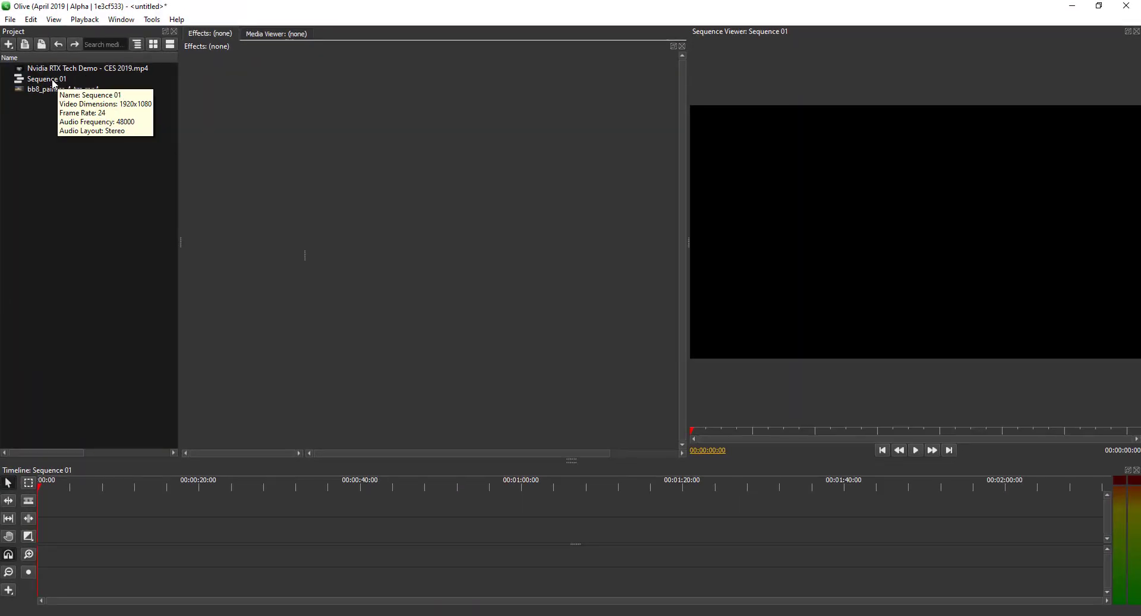
- Put bb8_painter_4_tm.mp4 at the timeline start, preview it, and show the Media Viewer
drag(38, 91, 70, 557)
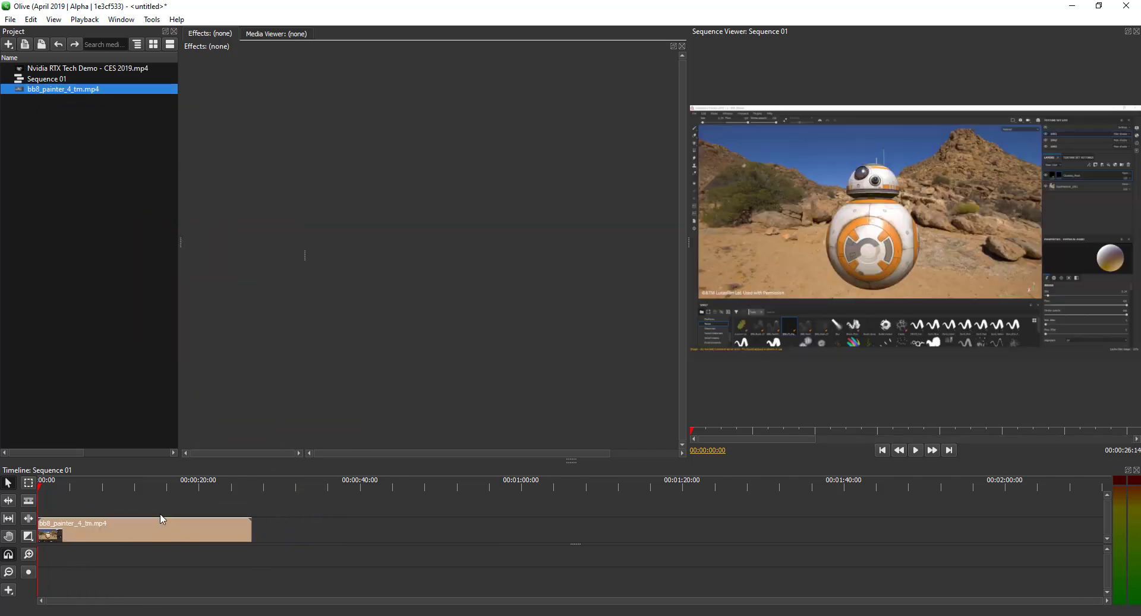
drag(86, 485, 114, 485)
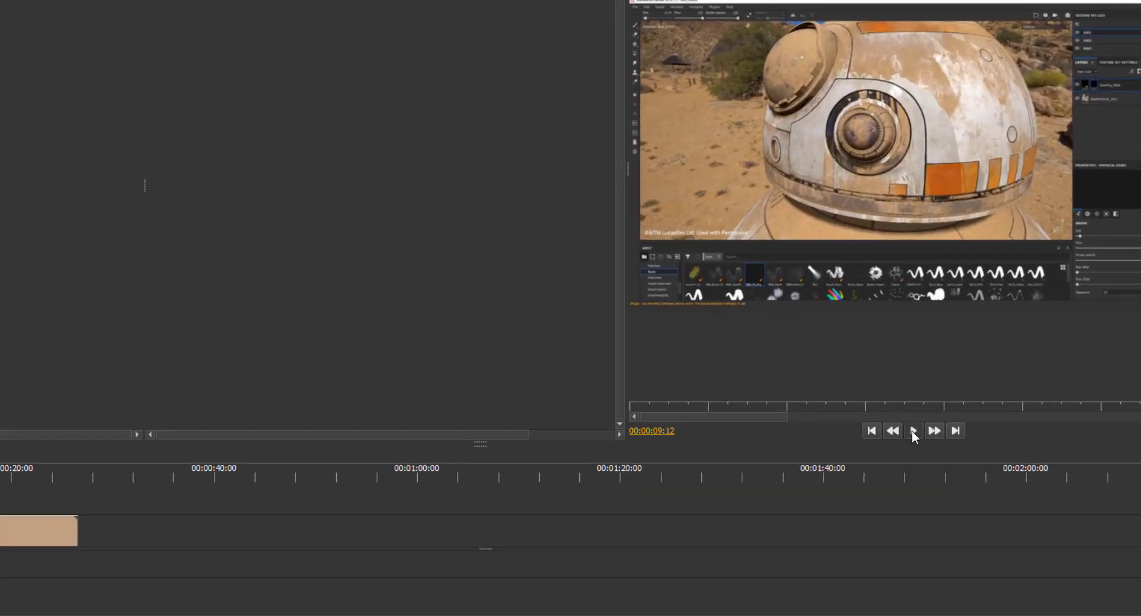
click(916, 450)
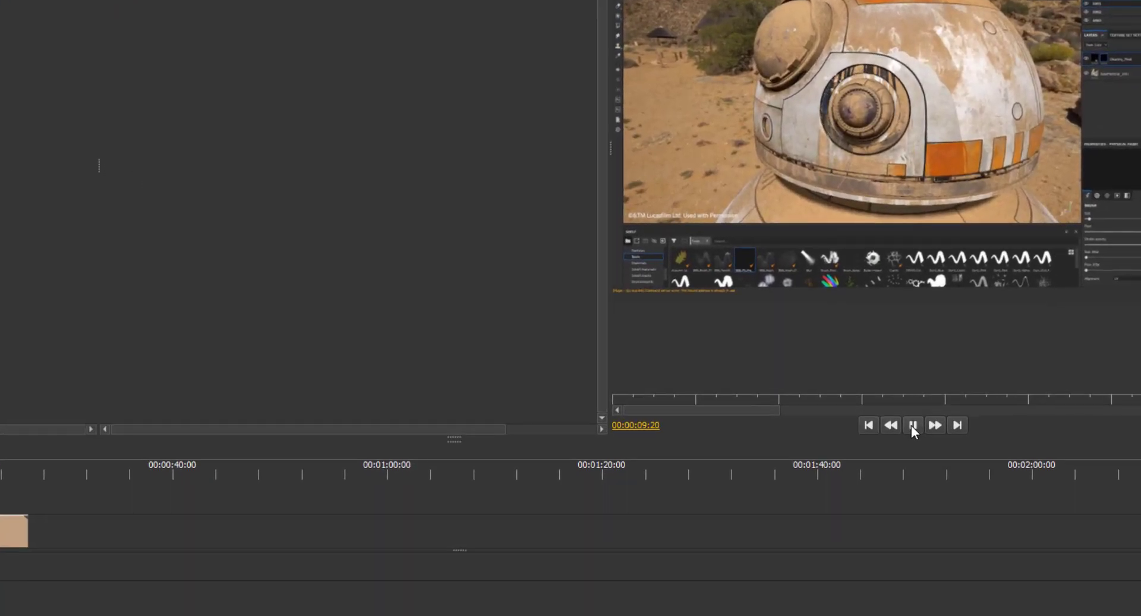
click(913, 425)
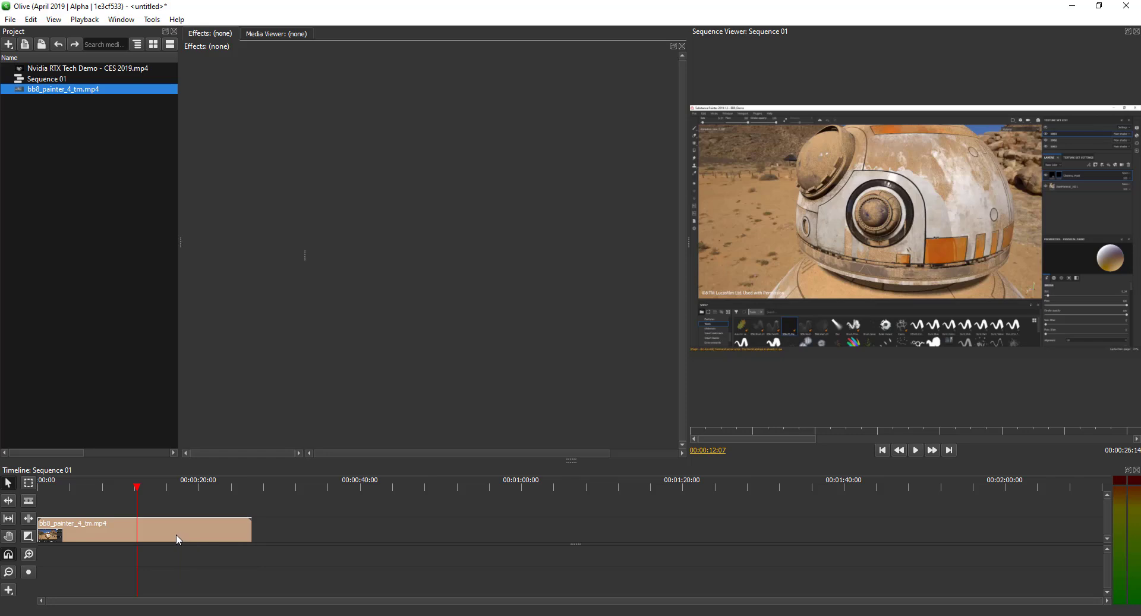
click(275, 34)
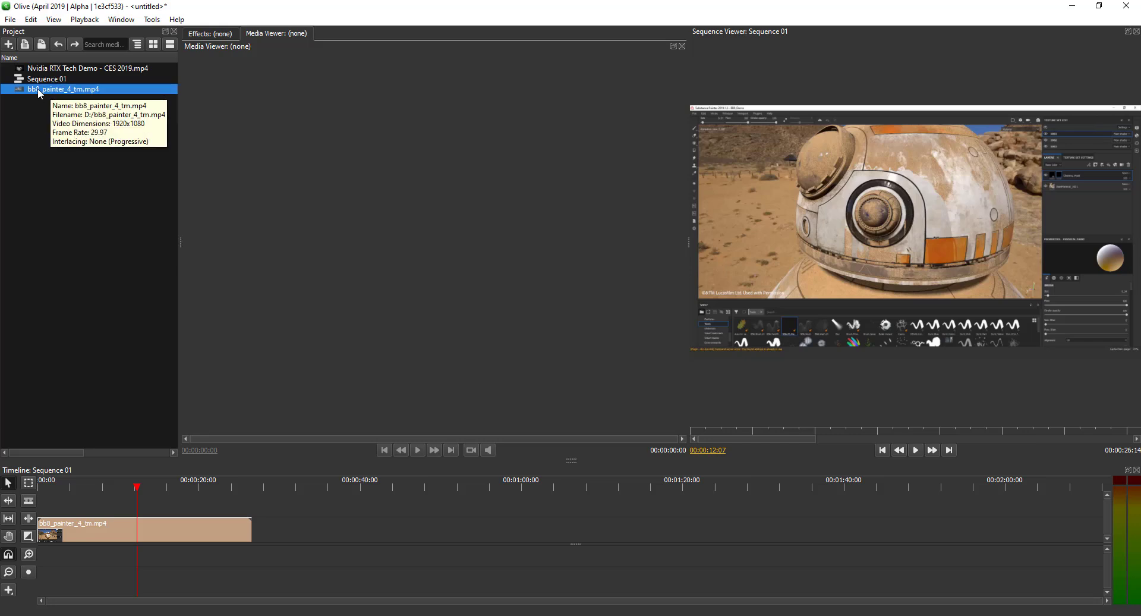
- Load the Nvidia RTX Tech Demo clip into the Media Viewer and scrub through it
click(74, 68)
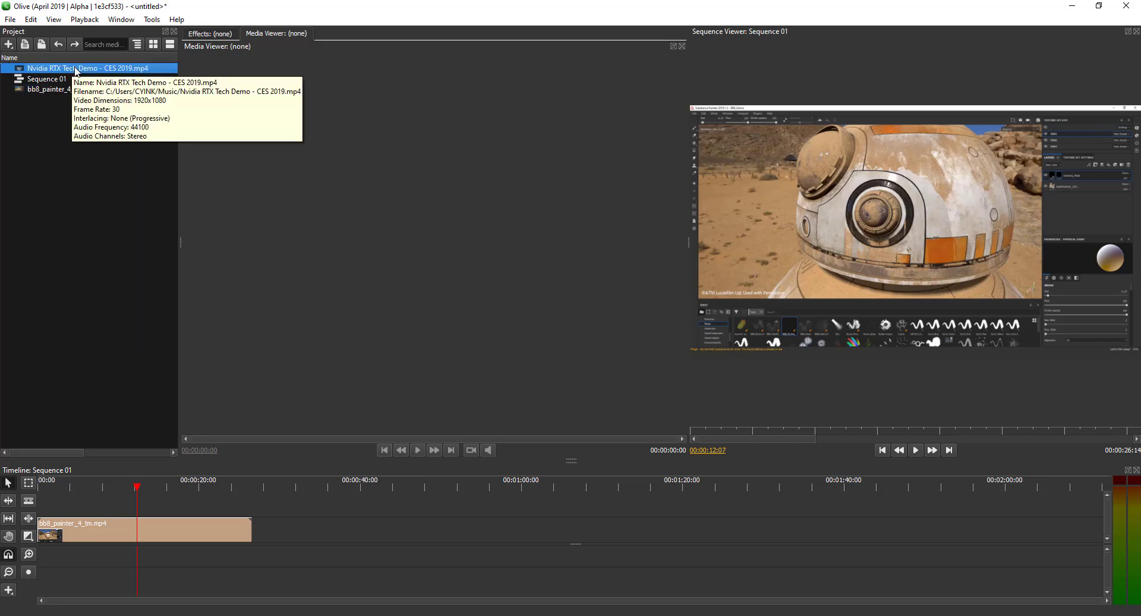
double_click(76, 69)
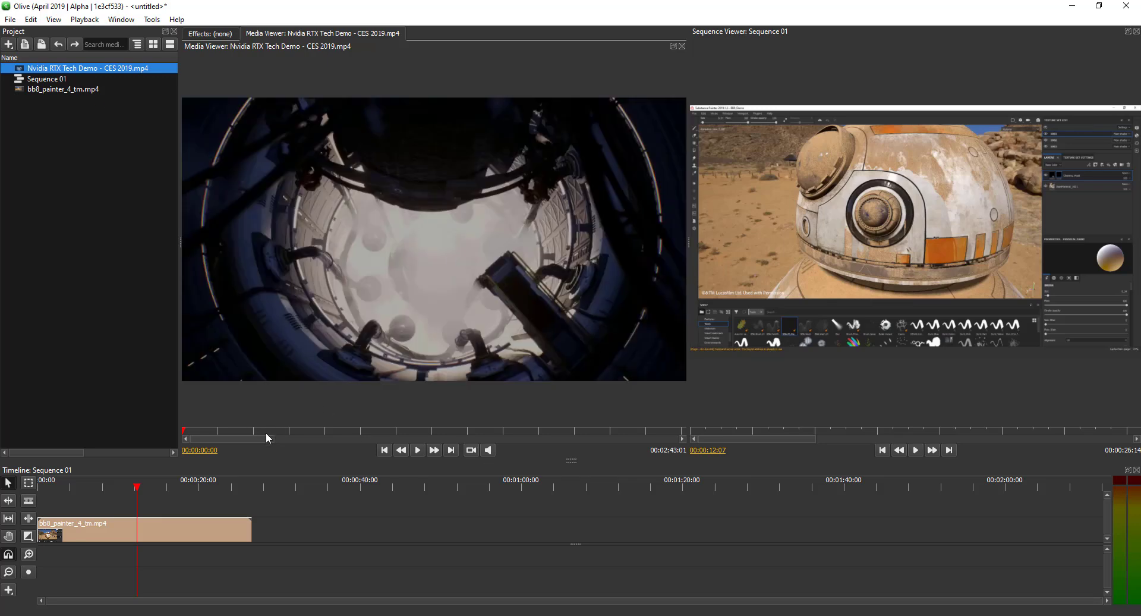
drag(267, 430, 417, 436)
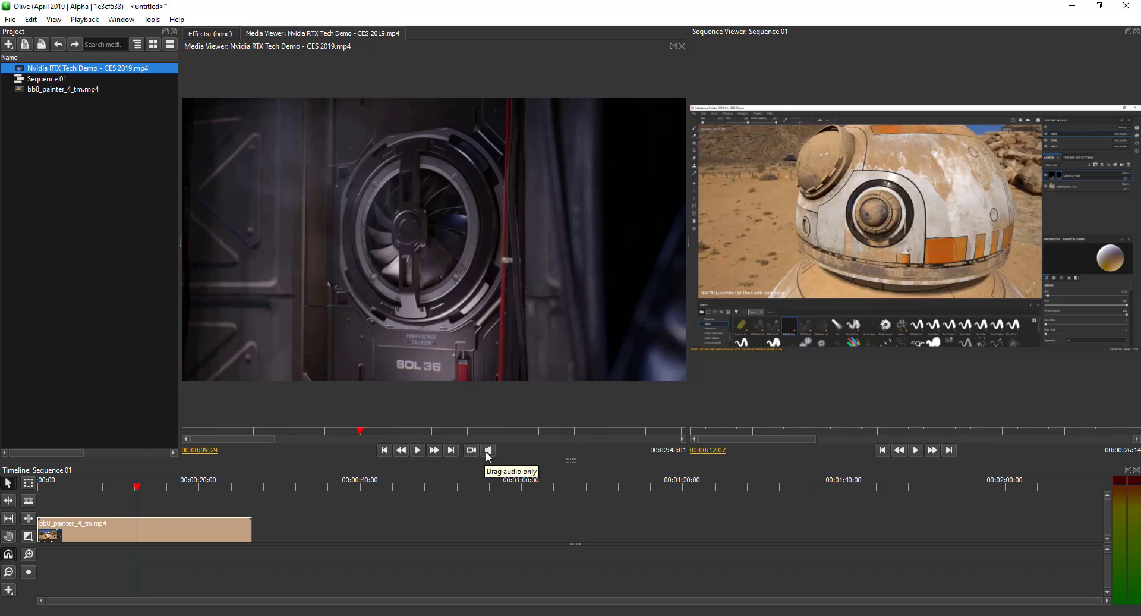
- Try adding the Nvidia clip's audio, then its video, to the timeline, undoing each
drag(488, 450, 509, 565)
key(ctrl+z)
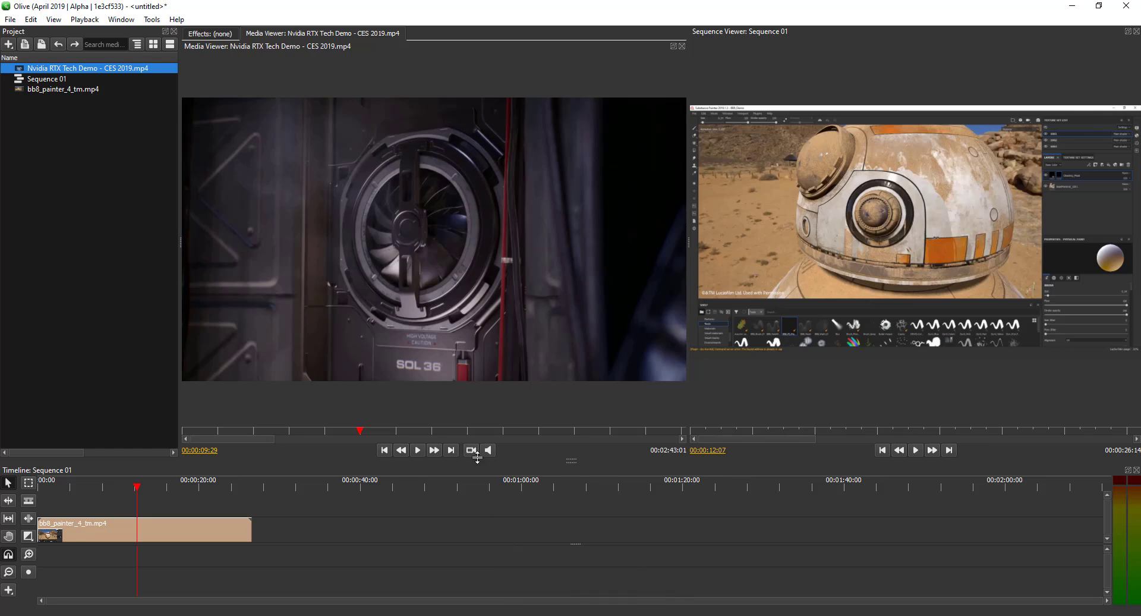
drag(471, 453, 479, 567)
key(ctrl+z)
click(32, 22)
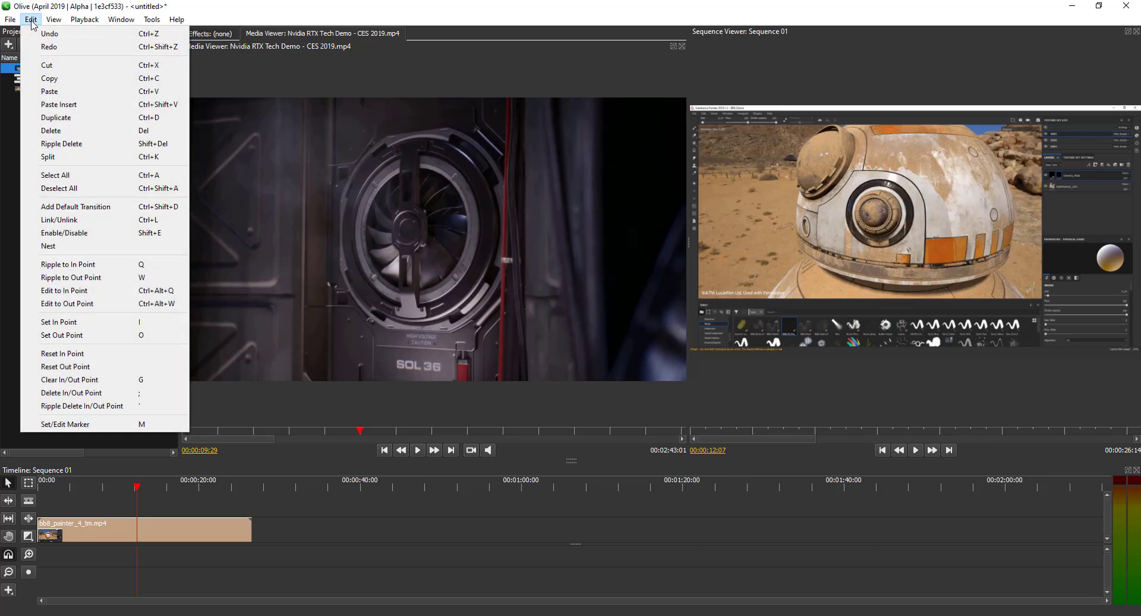
mouse_move(53, 20)
mouse_move(101, 20)
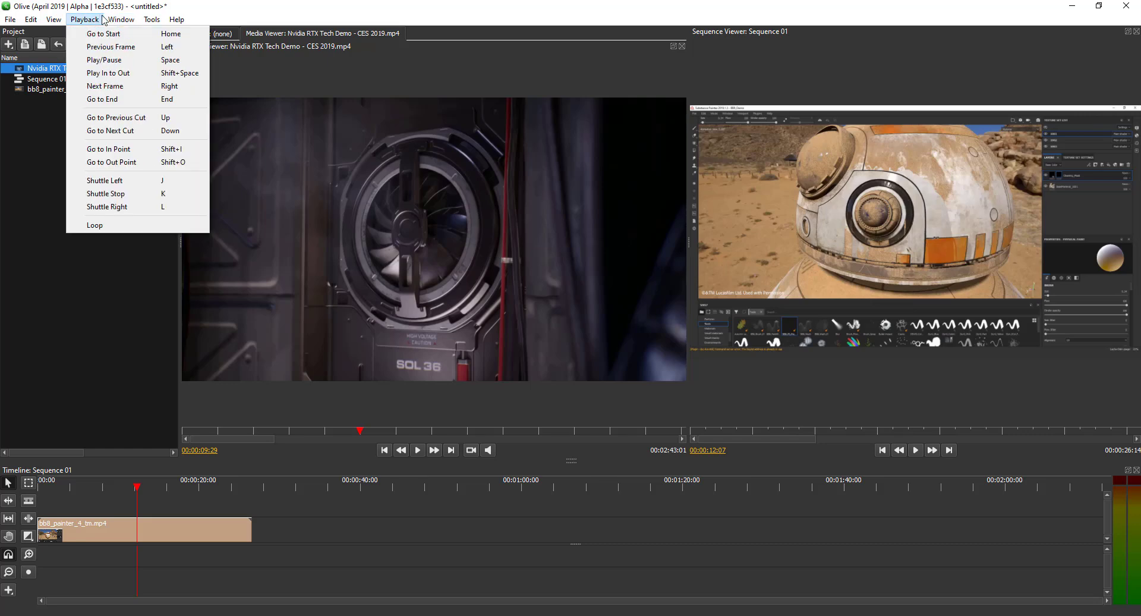
mouse_move(151, 20)
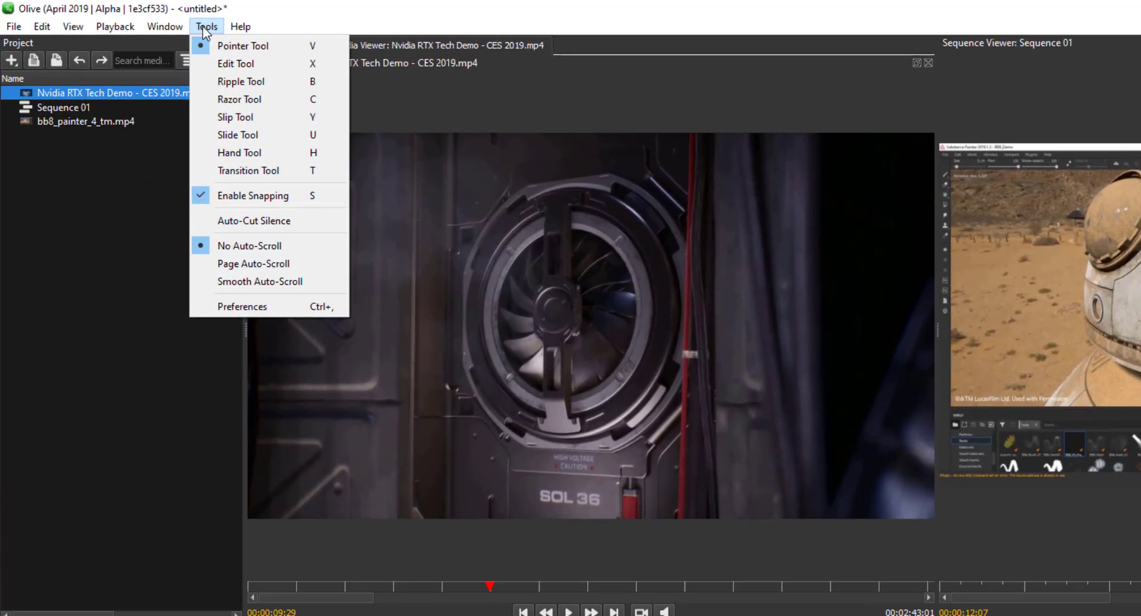
click(220, 307)
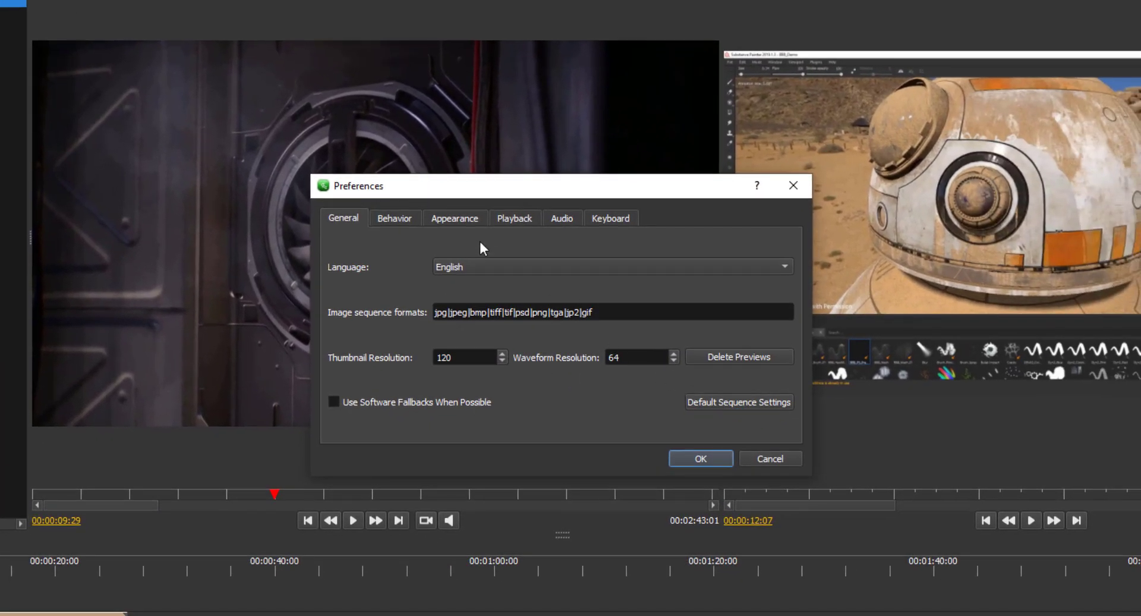
click(402, 220)
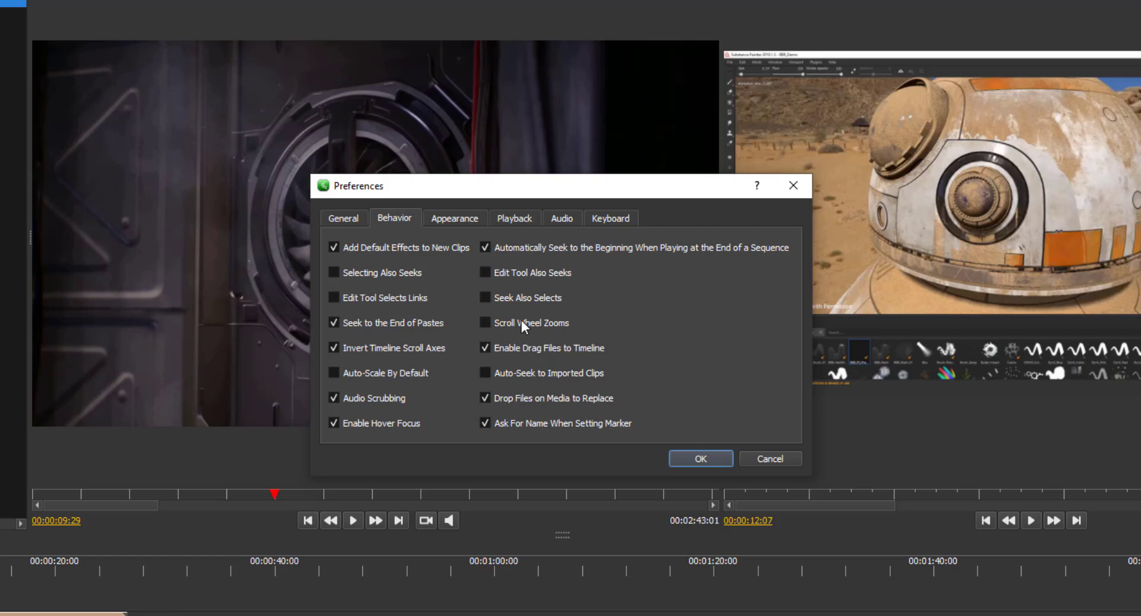
- Close Preferences, zoom the timeline in and out, and show the Tools menu
click(702, 459)
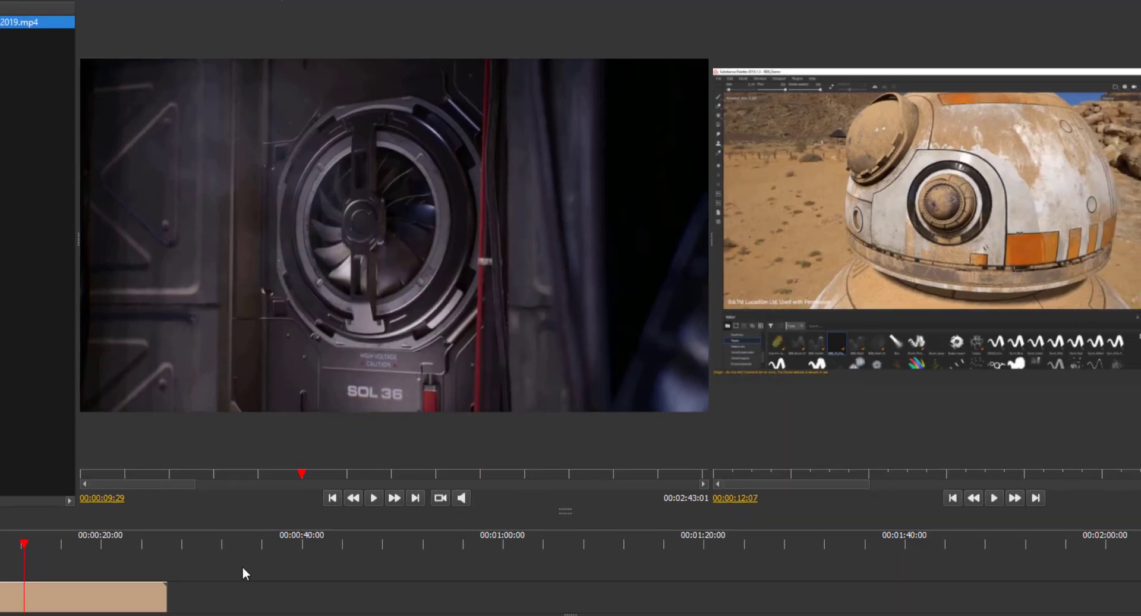
scroll(207, 535, up, 3)
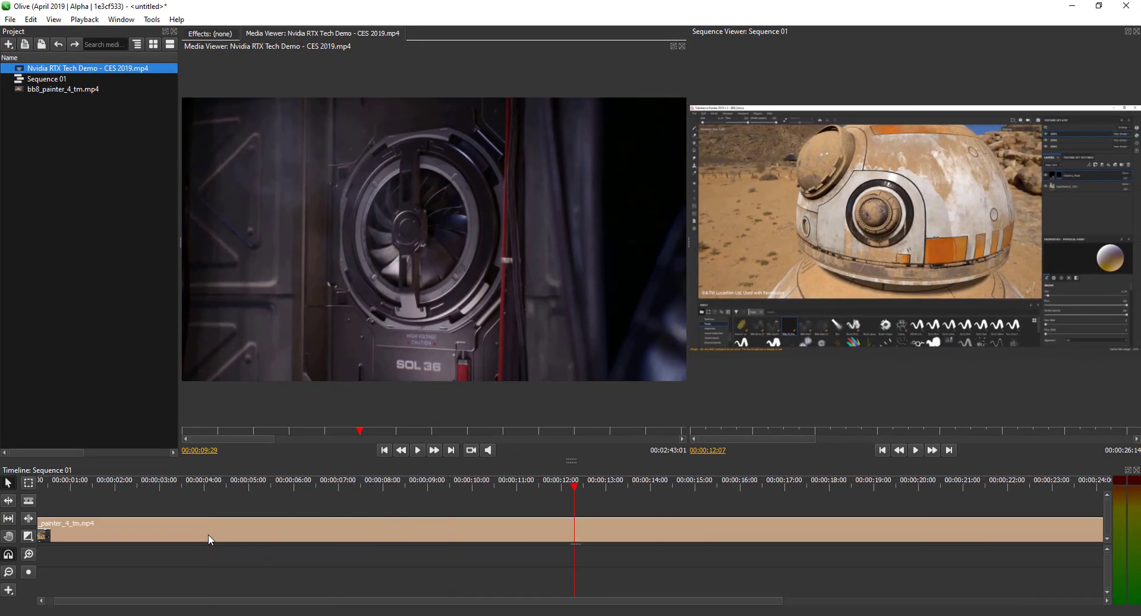
scroll(208, 534, down, 3)
scroll(208, 533, up, 2)
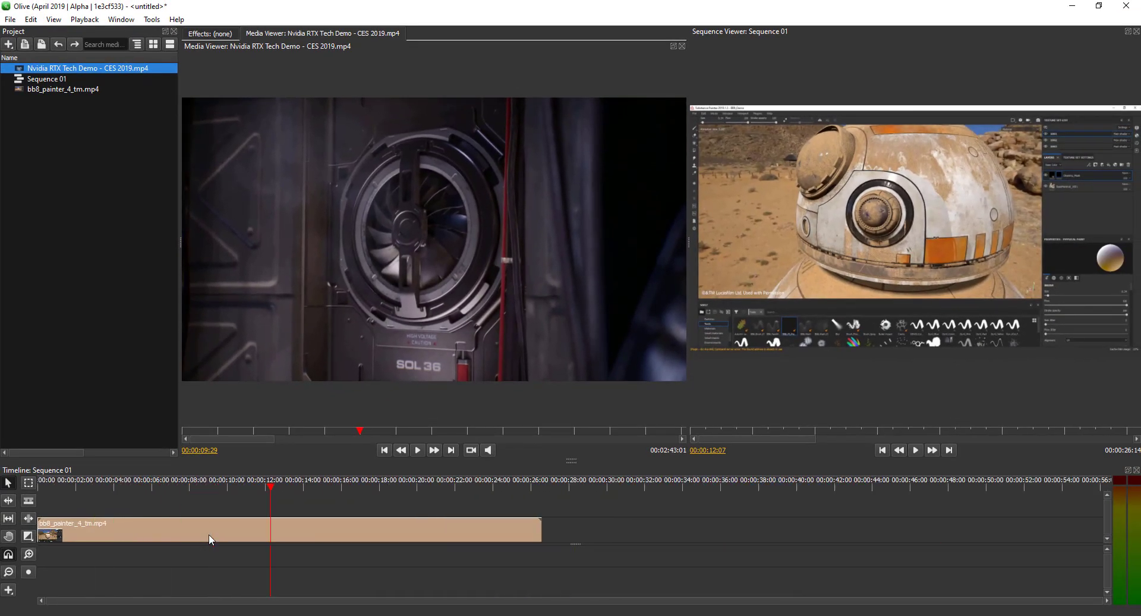
scroll(209, 534, down, 1)
scroll(209, 534, up, 1)
scroll(209, 534, up, 2)
scroll(211, 535, down, 2)
scroll(211, 536, down, 1)
scroll(211, 537, up, 1)
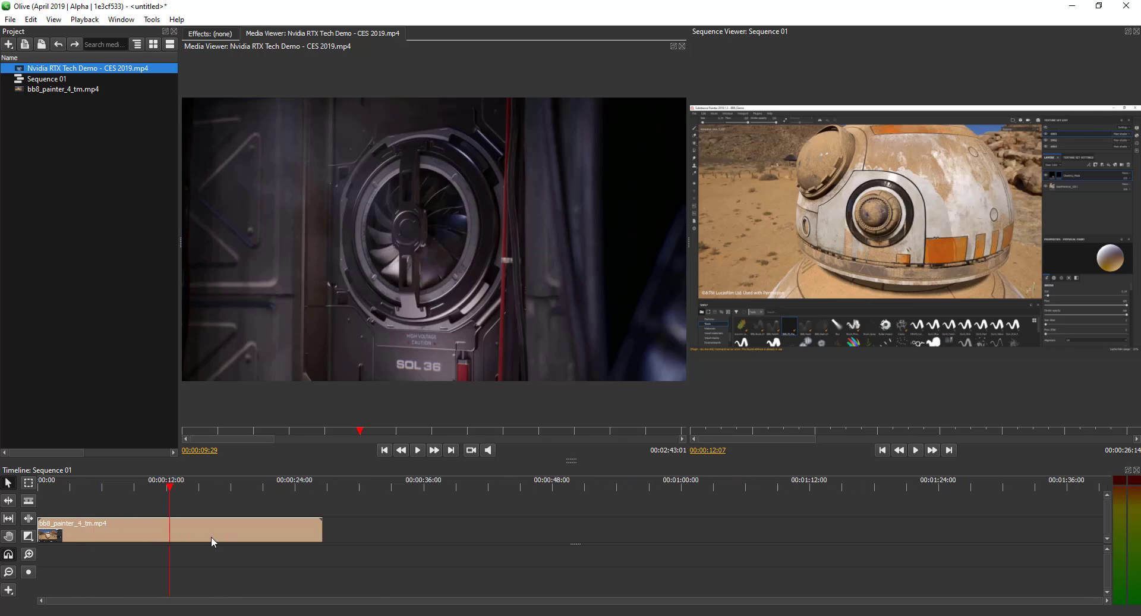
scroll(212, 536, up, 2)
scroll(212, 537, down, 1)
scroll(212, 536, down, 3)
scroll(213, 536, up, 2)
scroll(213, 538, down, 2)
scroll(213, 538, down, 1)
scroll(214, 539, up, 2)
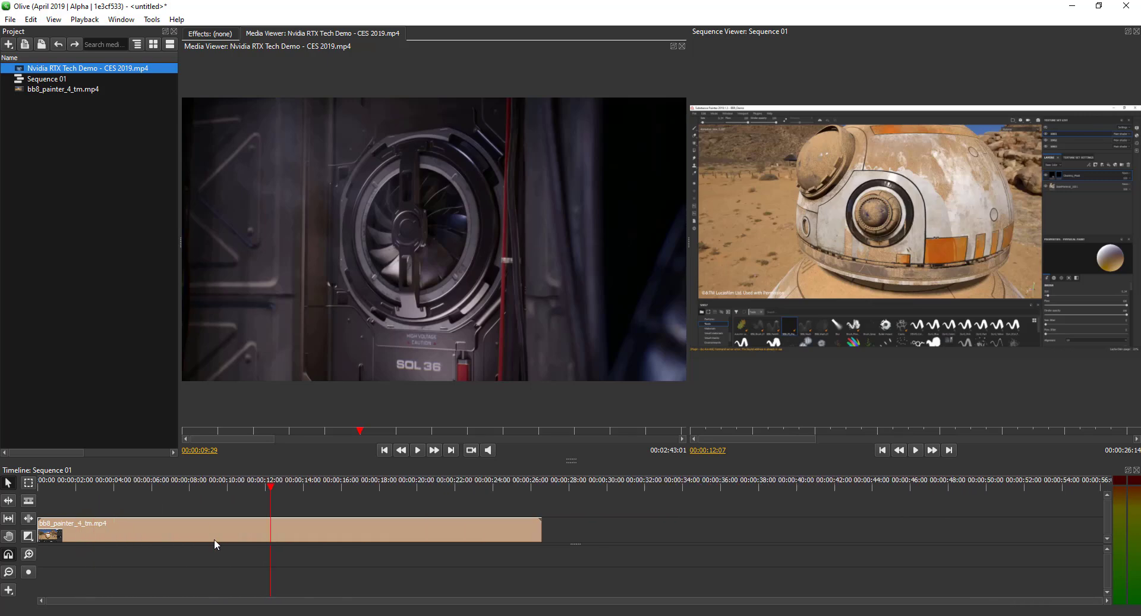
scroll(214, 539, up, 1)
scroll(214, 539, down, 3)
scroll(214, 541, up, 3)
scroll(215, 543, down, 3)
scroll(215, 541, up, 1)
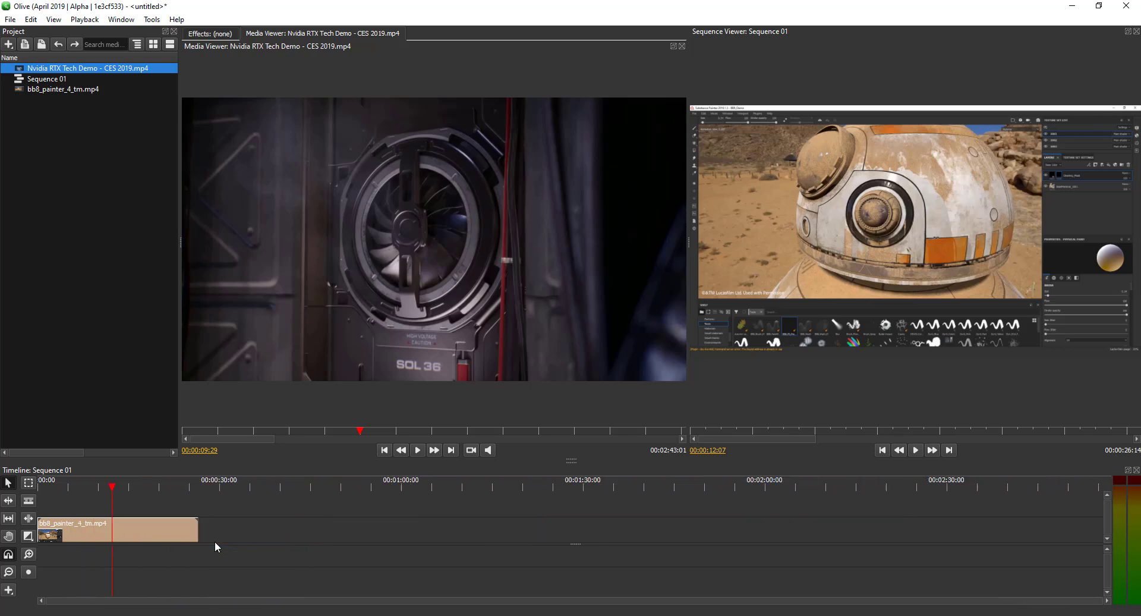
scroll(215, 541, up, 2)
scroll(215, 541, down, 1)
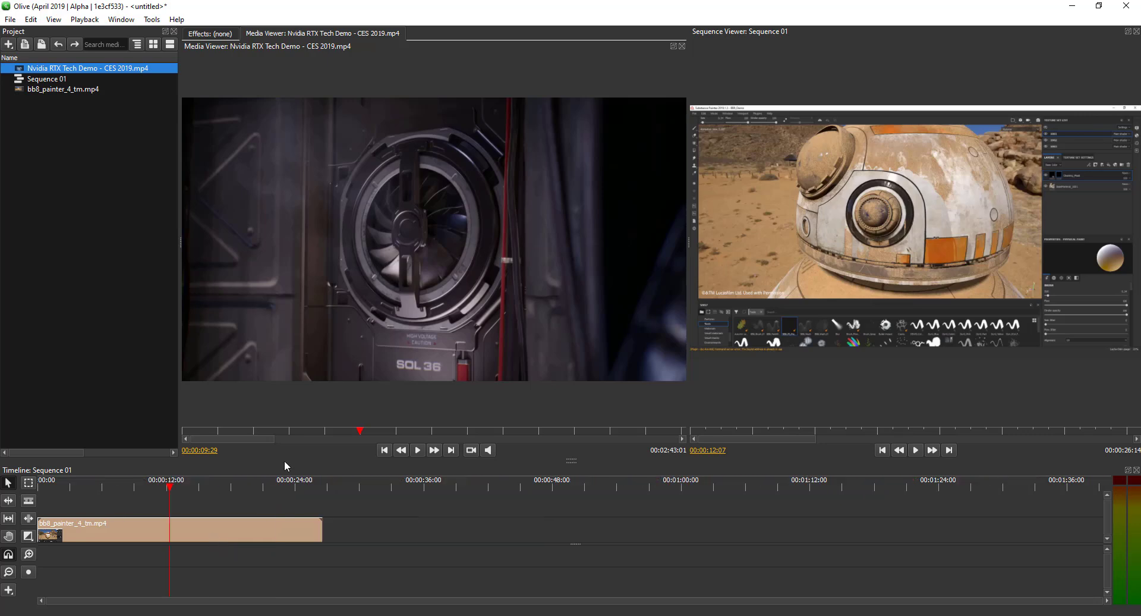
click(151, 19)
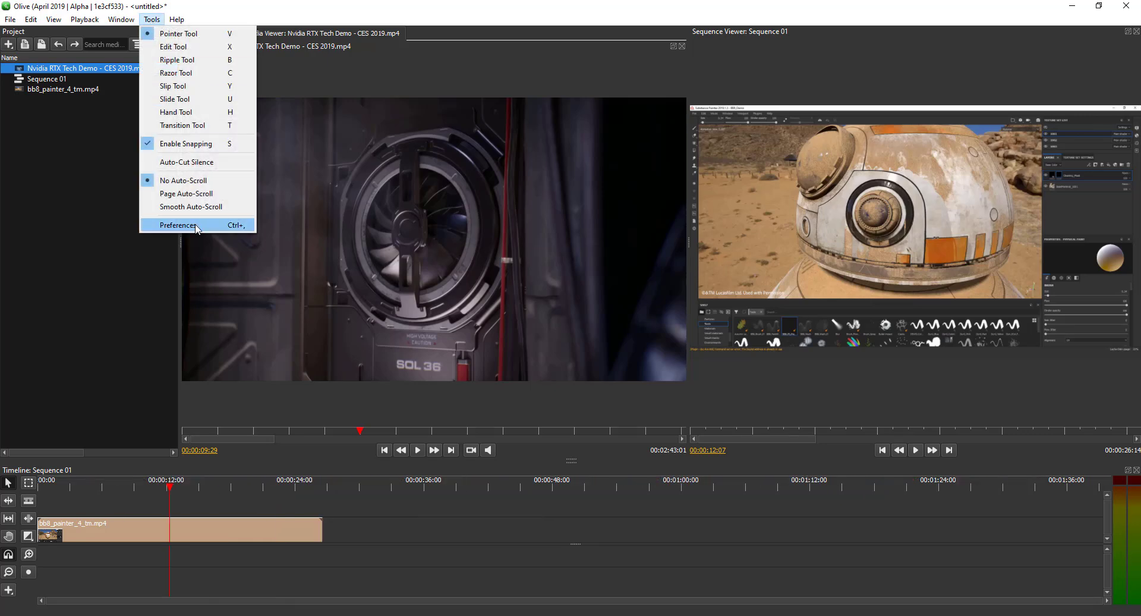
click(179, 225)
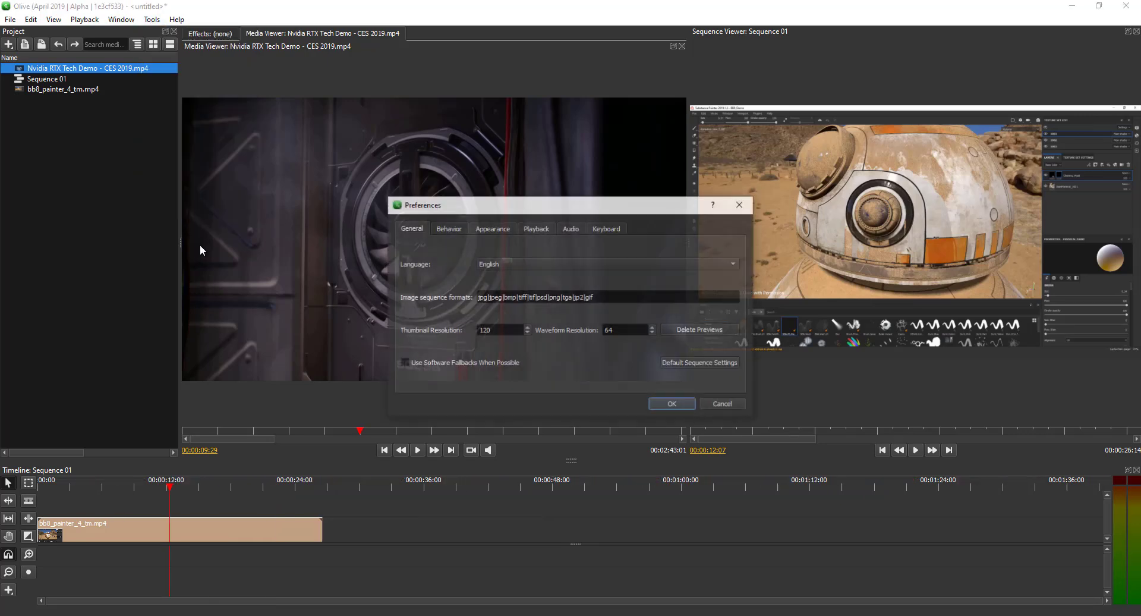
click(509, 231)
click(534, 265)
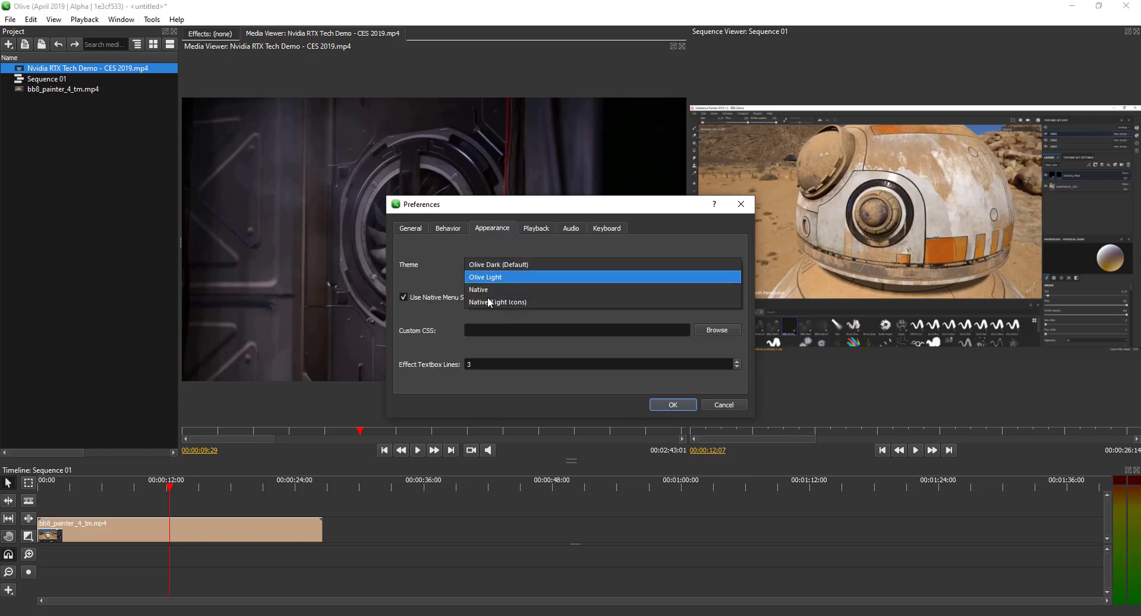
click(482, 245)
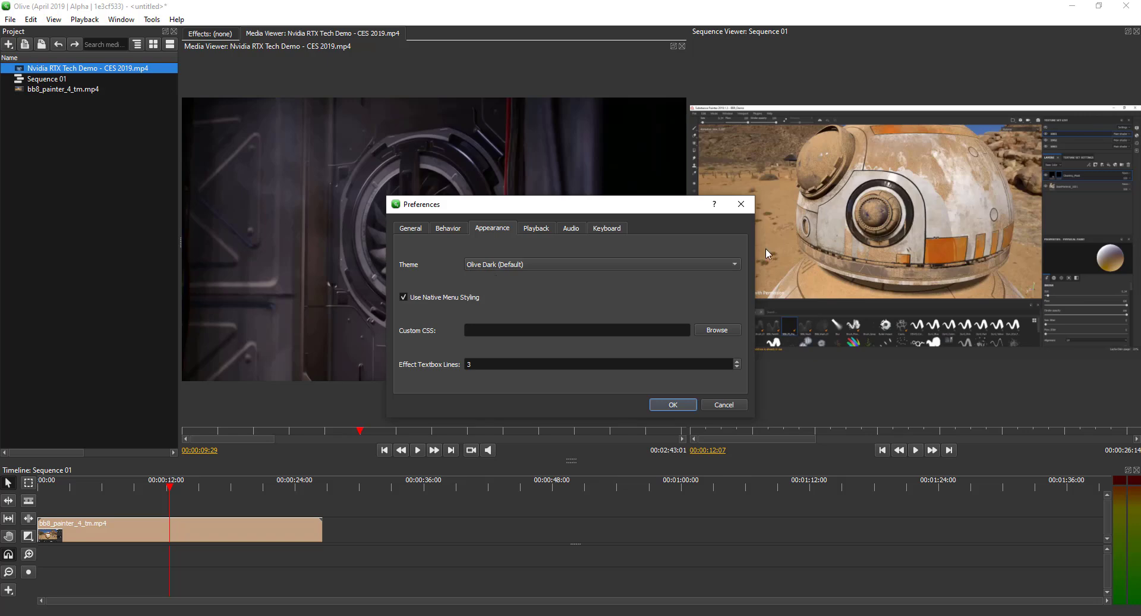
click(537, 229)
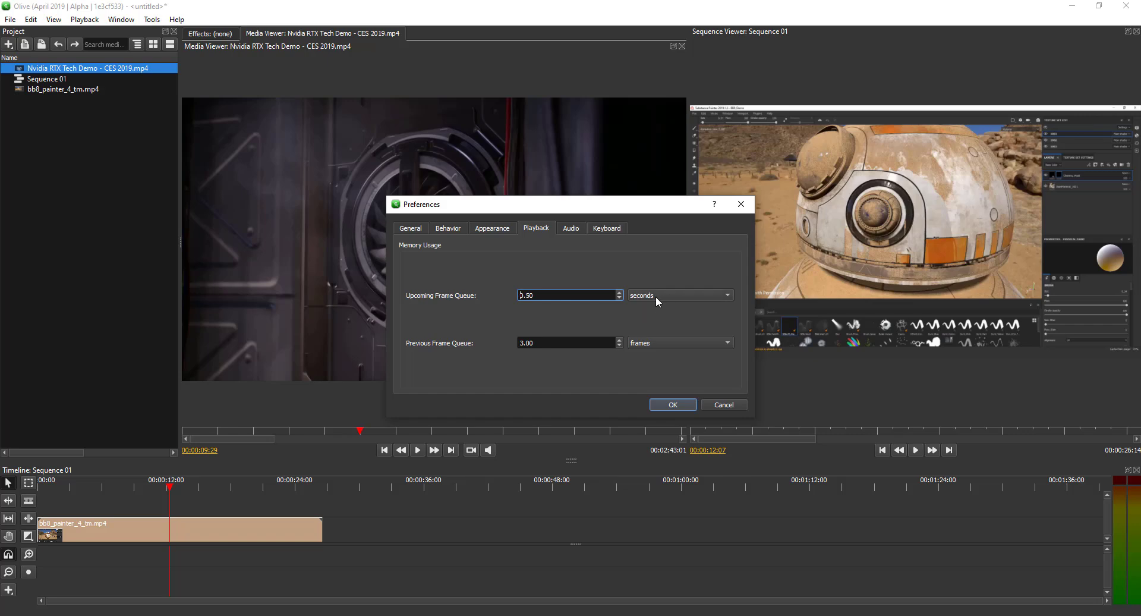
click(574, 230)
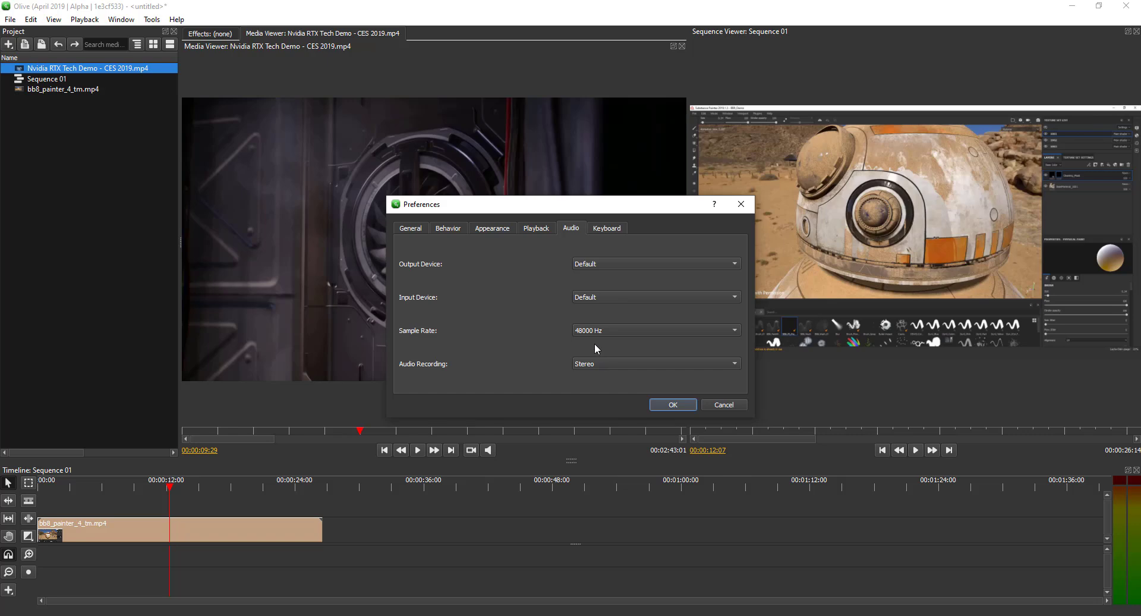
click(619, 231)
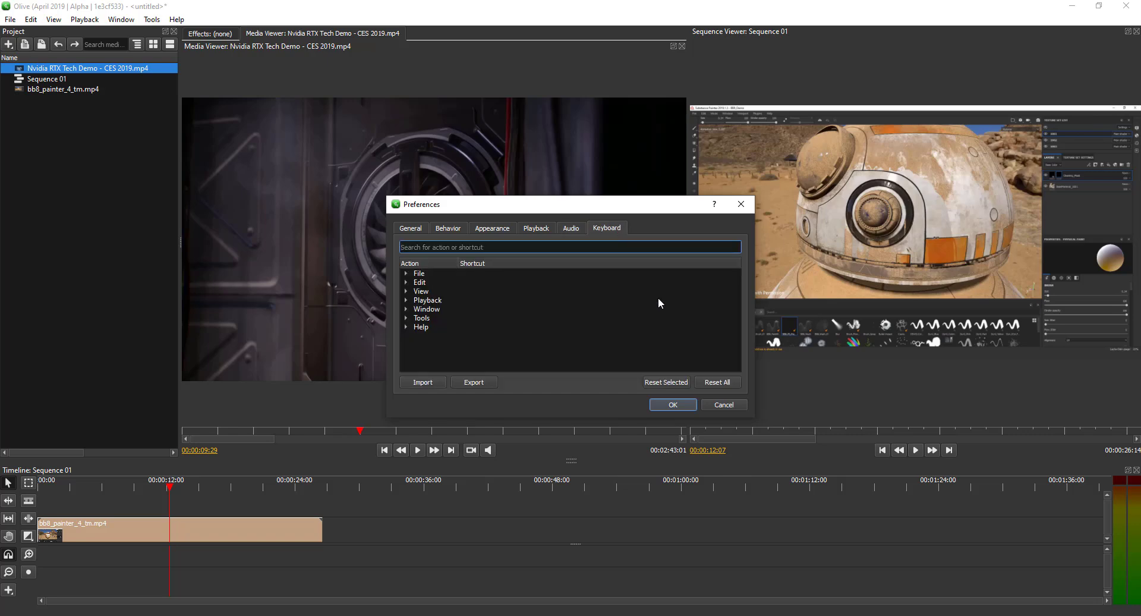
click(723, 405)
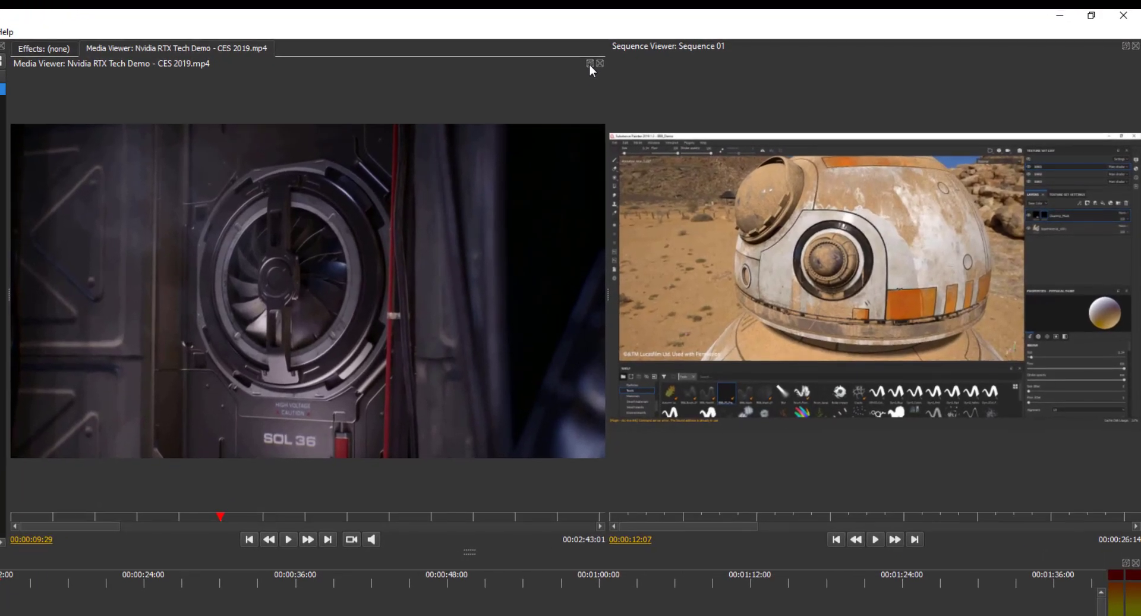
- Undock the Media Viewer, re-dock it beside the Sequence Viewer, and resize both viewers
click(589, 63)
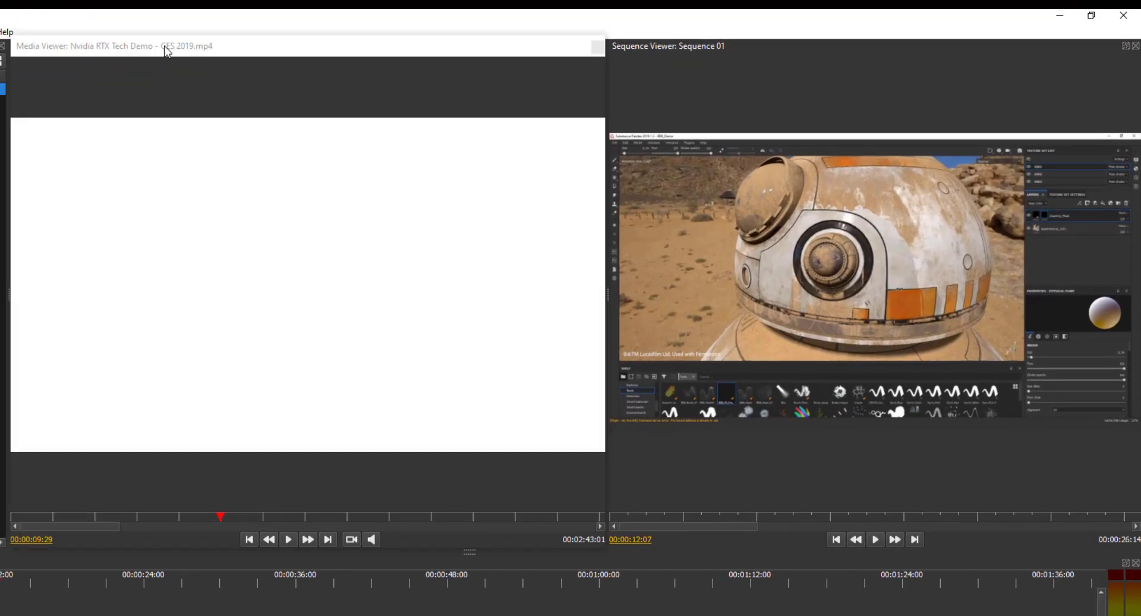
drag(102, 51, 545, 199)
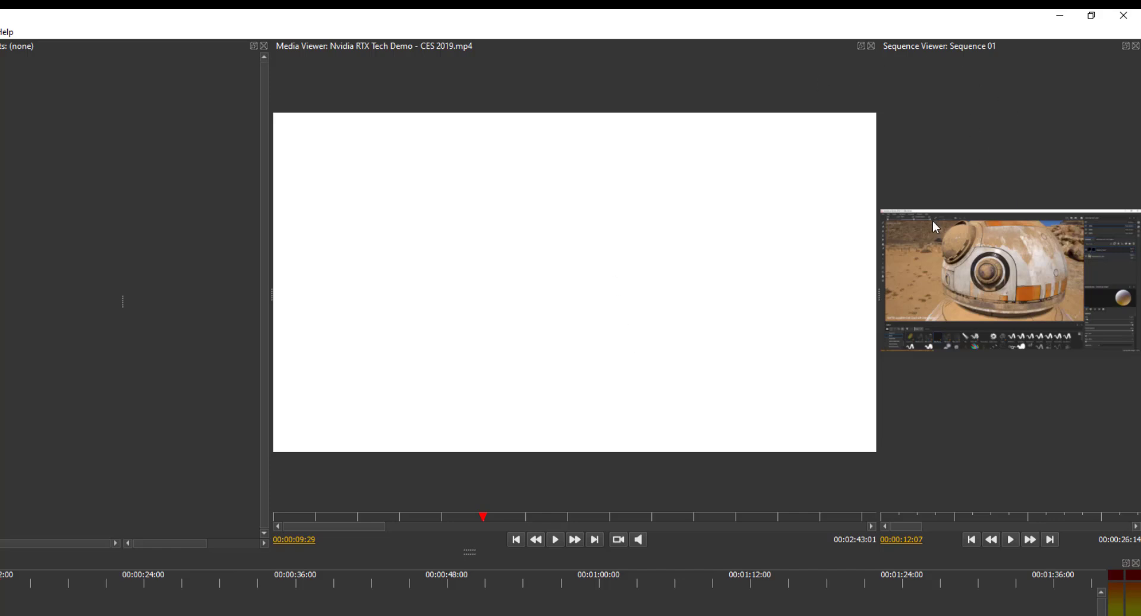
drag(880, 273, 700, 272)
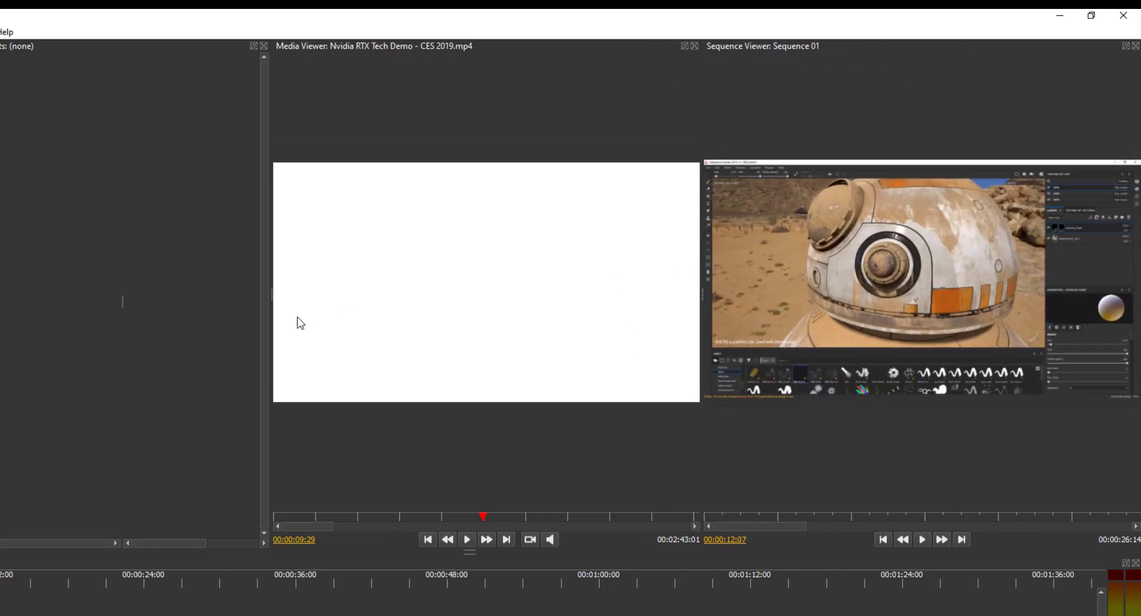
drag(268, 300, 201, 300)
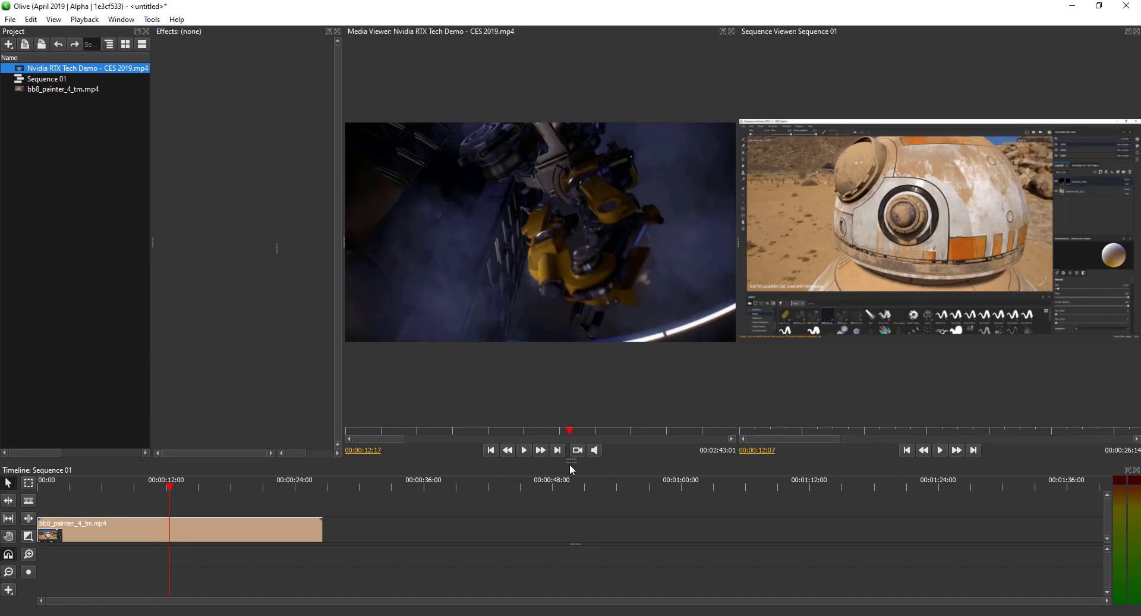
- Enlarge the timeline and split the bb8 clip at 00:00:12:00 with the Razor tool
drag(569, 463, 569, 352)
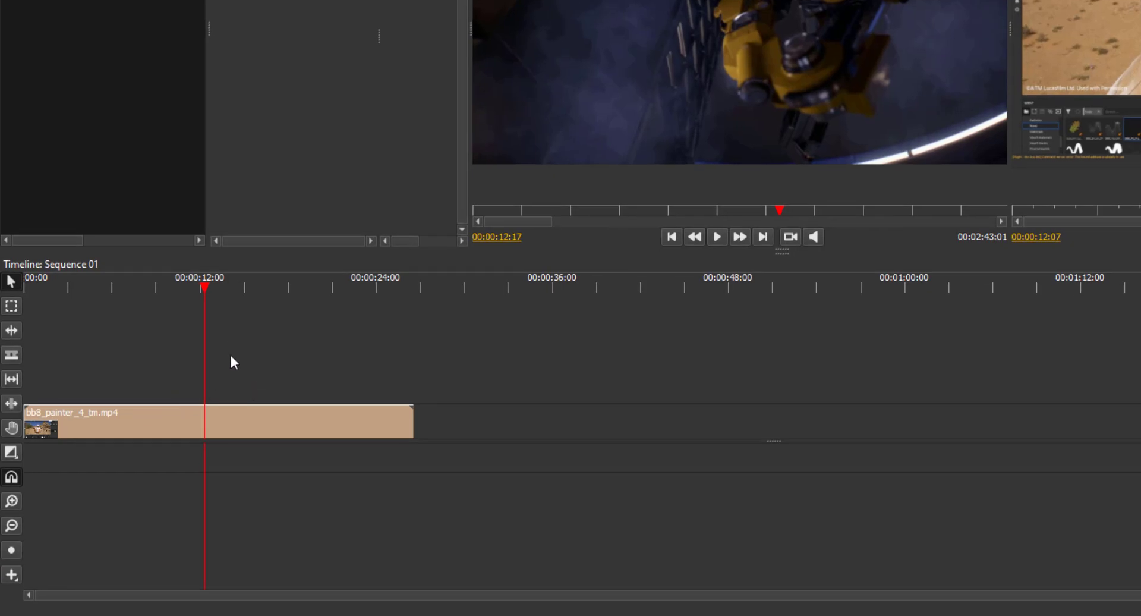
click(235, 423)
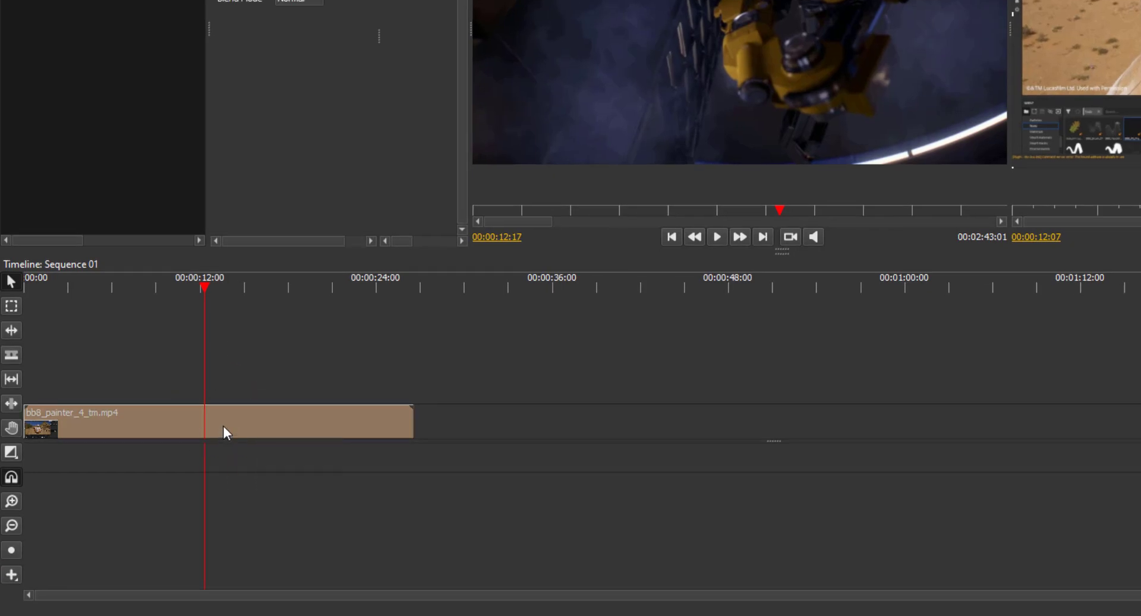
key(c)
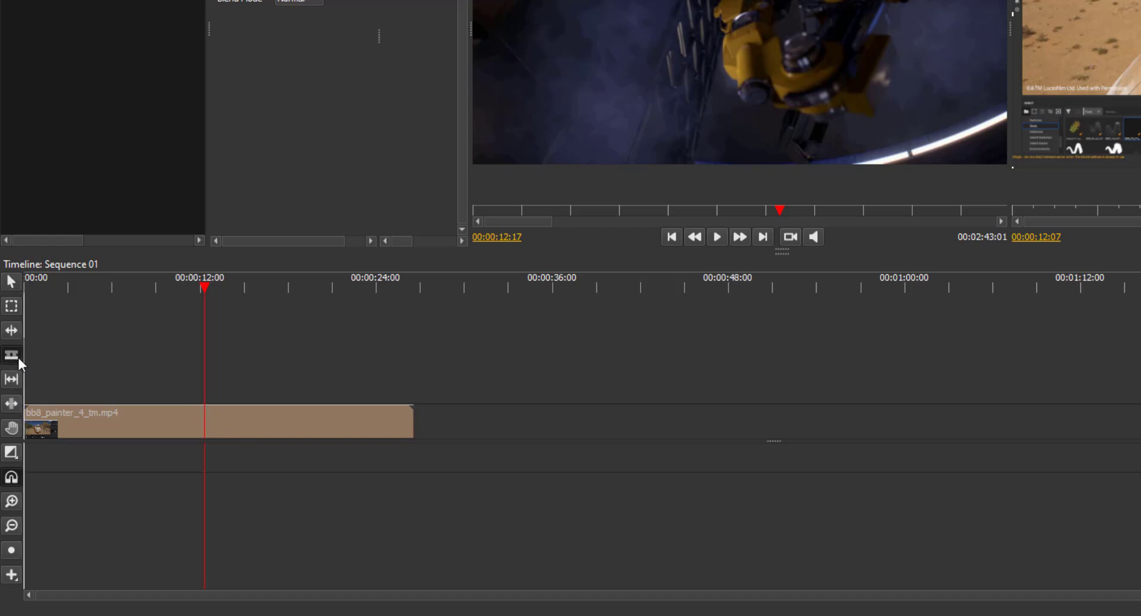
click(205, 418)
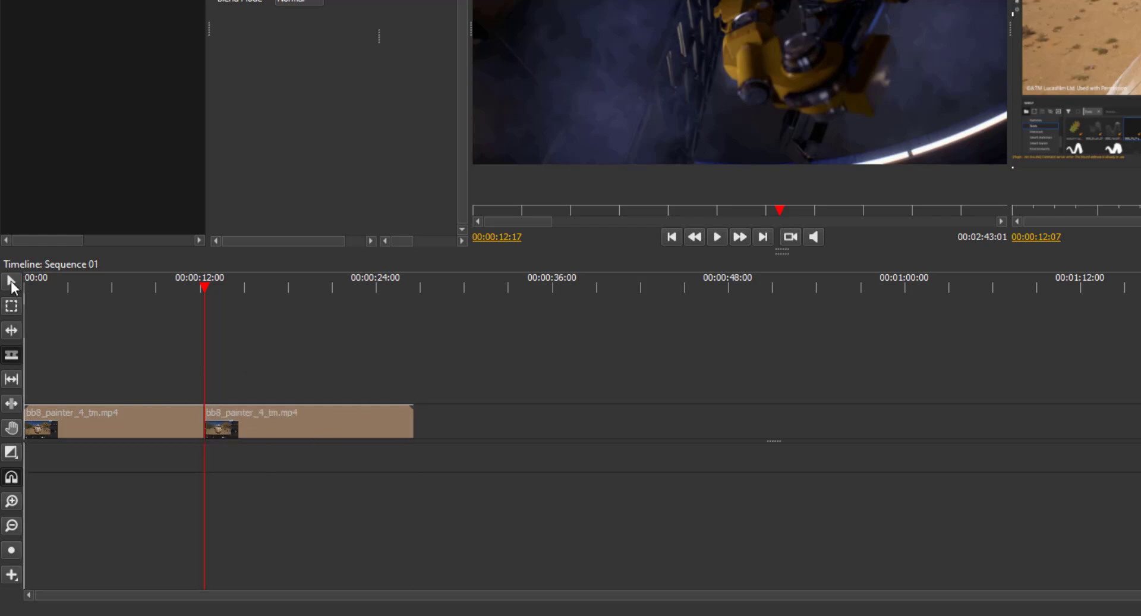
- Shift the two bb8 pieces and add the Nvidia RTX clip to the sequence after a gap
click(11, 281)
drag(244, 424, 301, 429)
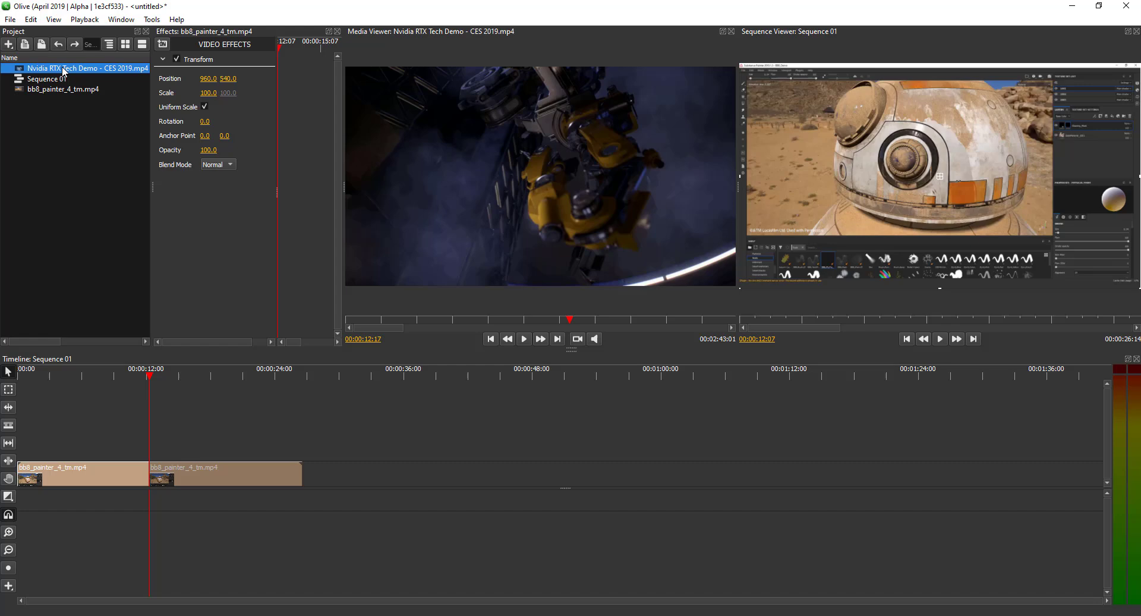
drag(68, 15, 434, 499)
- Snap the Nvidia RTX clip directly after the second bb8 clip
click(524, 467)
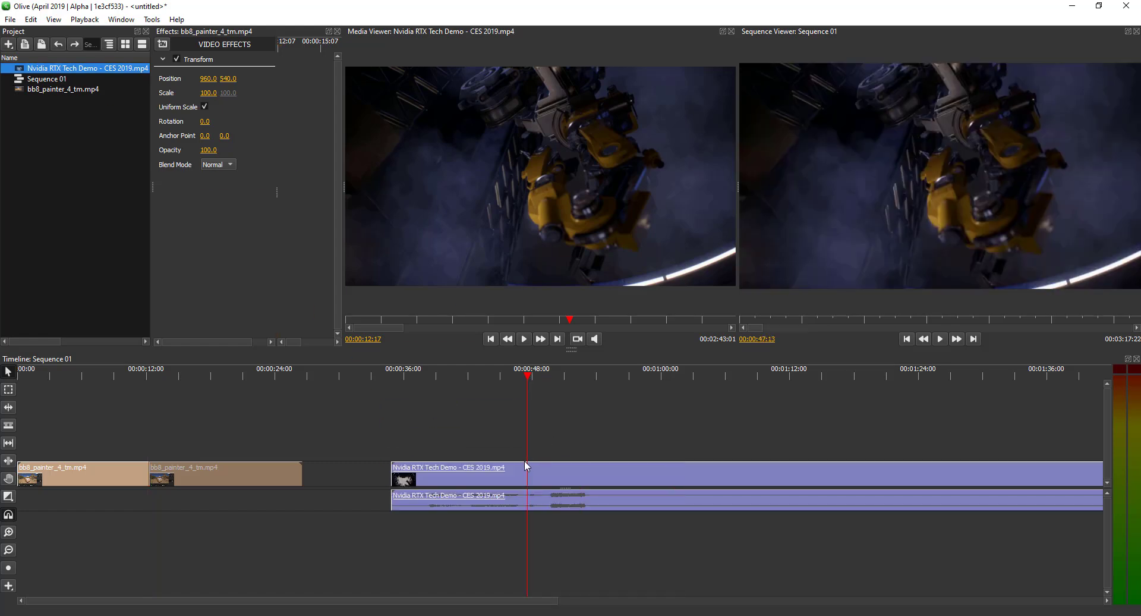
drag(629, 473, 542, 471)
drag(248, 417, 412, 551)
- Nest the selected clips, undo the nest, and scrub the sequence from about 38 seconds
right_click(380, 479)
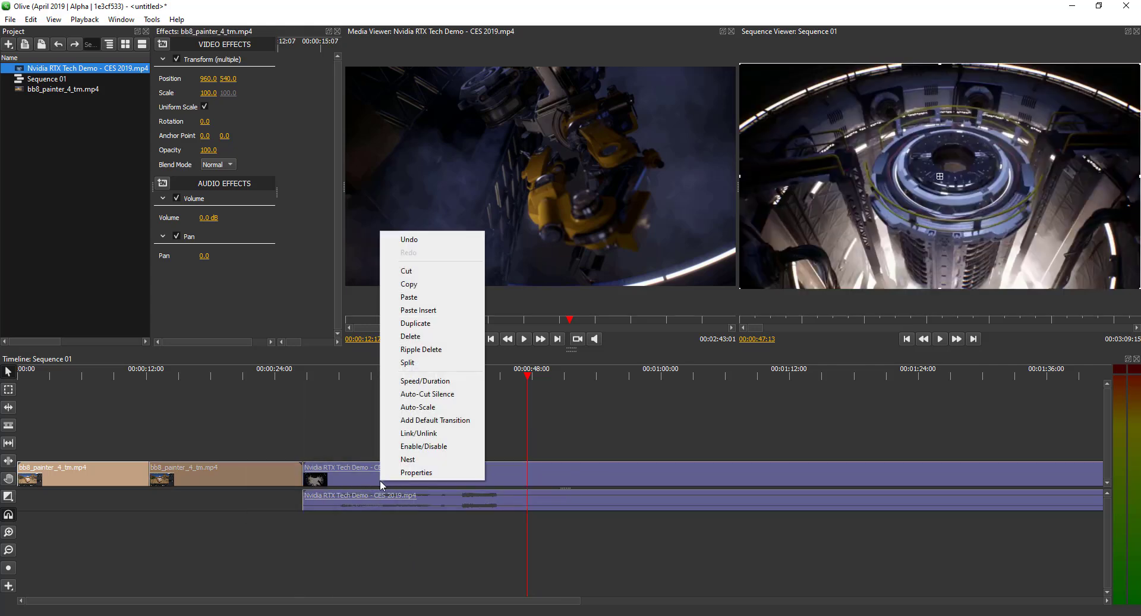
click(441, 458)
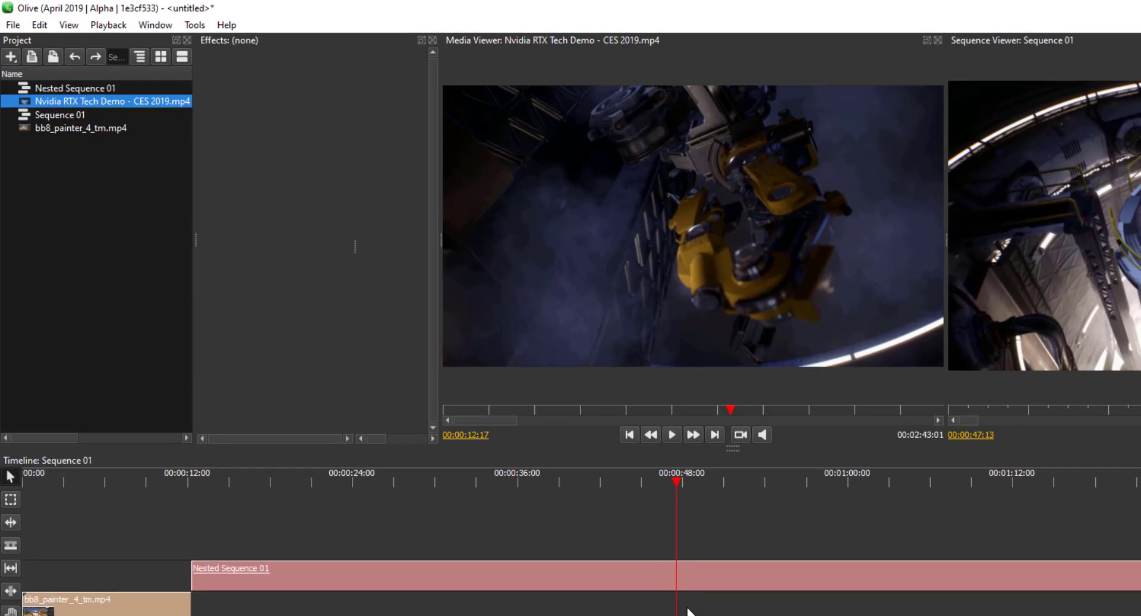
key(ctrl+z)
drag(595, 484, 558, 487)
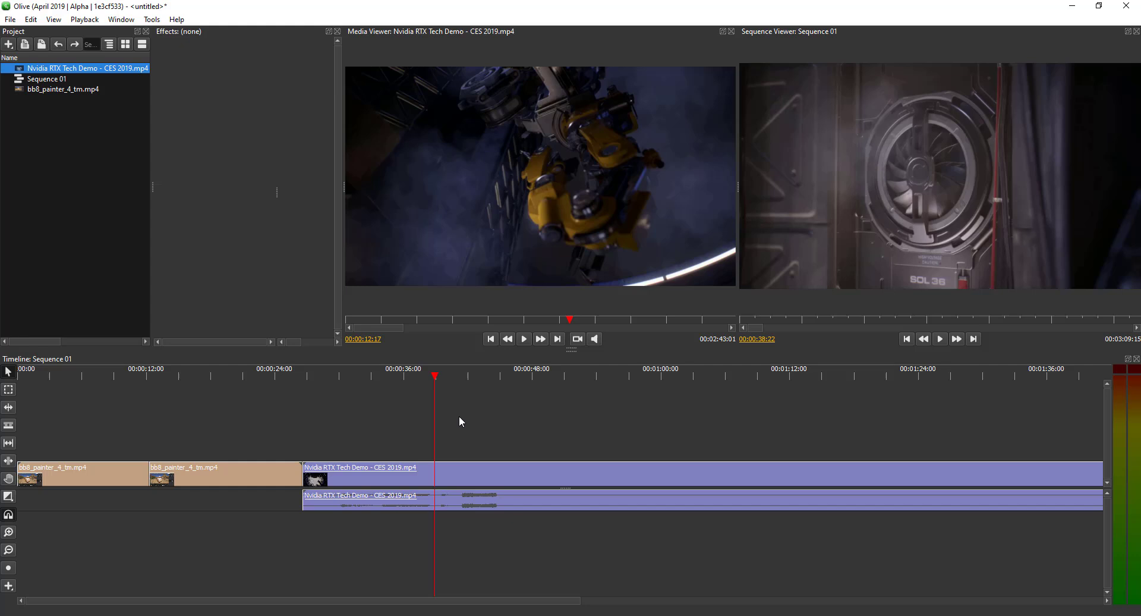
drag(459, 416, 711, 528)
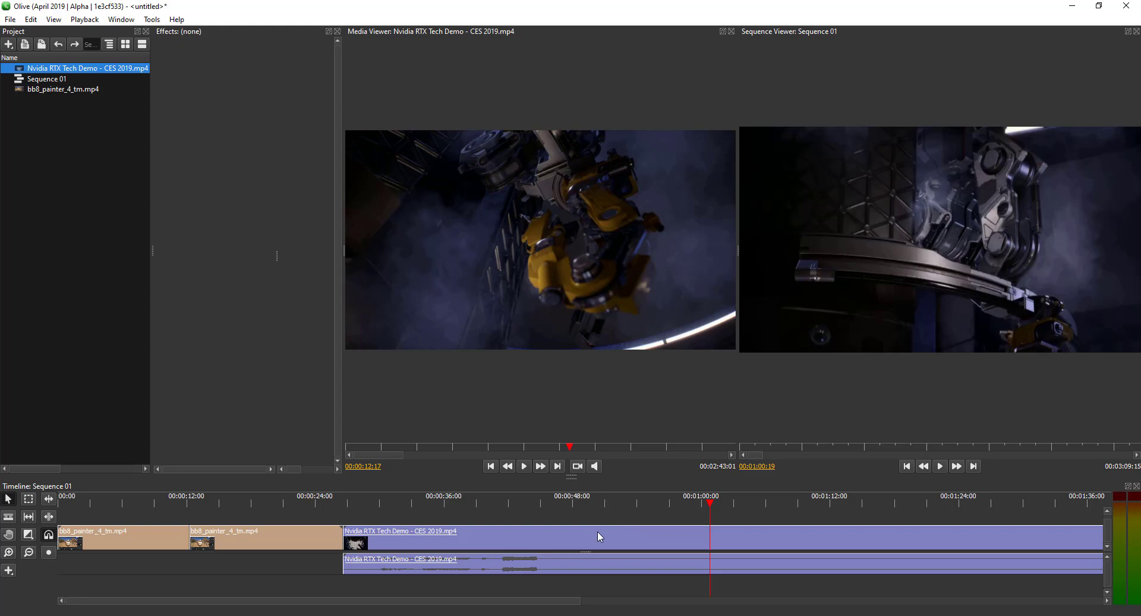
- Unlink the Nvidia clip's audio from its video and delete the audio
click(729, 540)
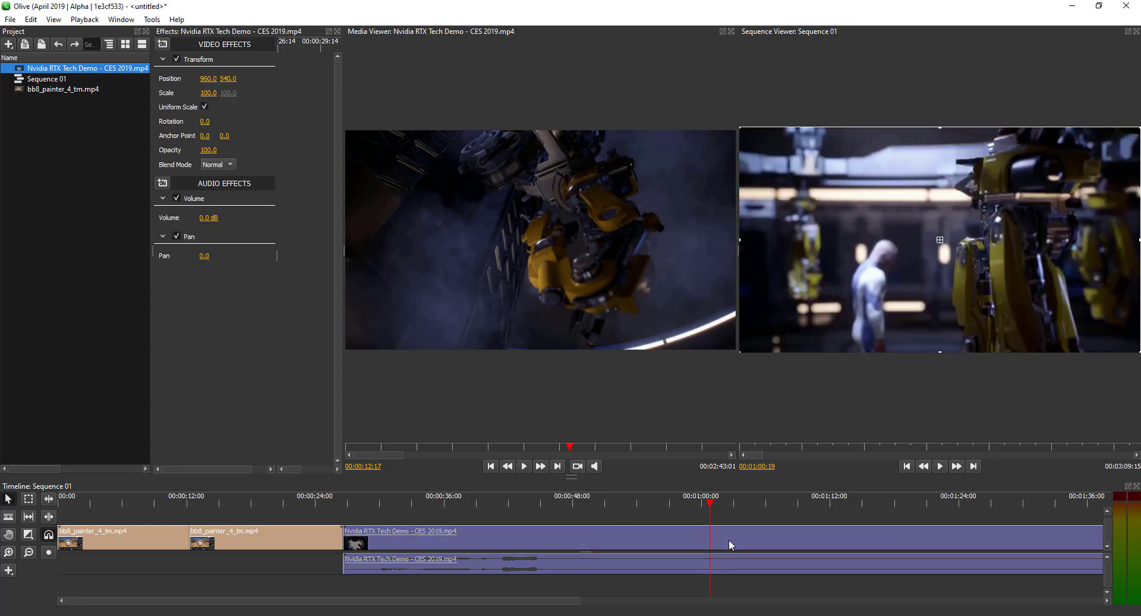
right_click(731, 544)
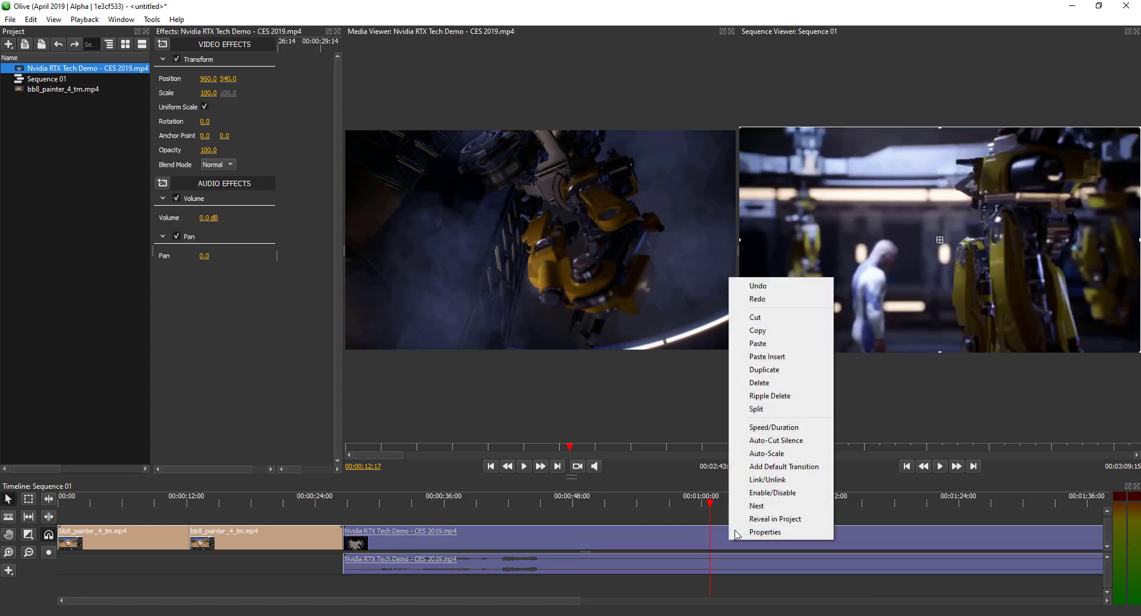
click(773, 478)
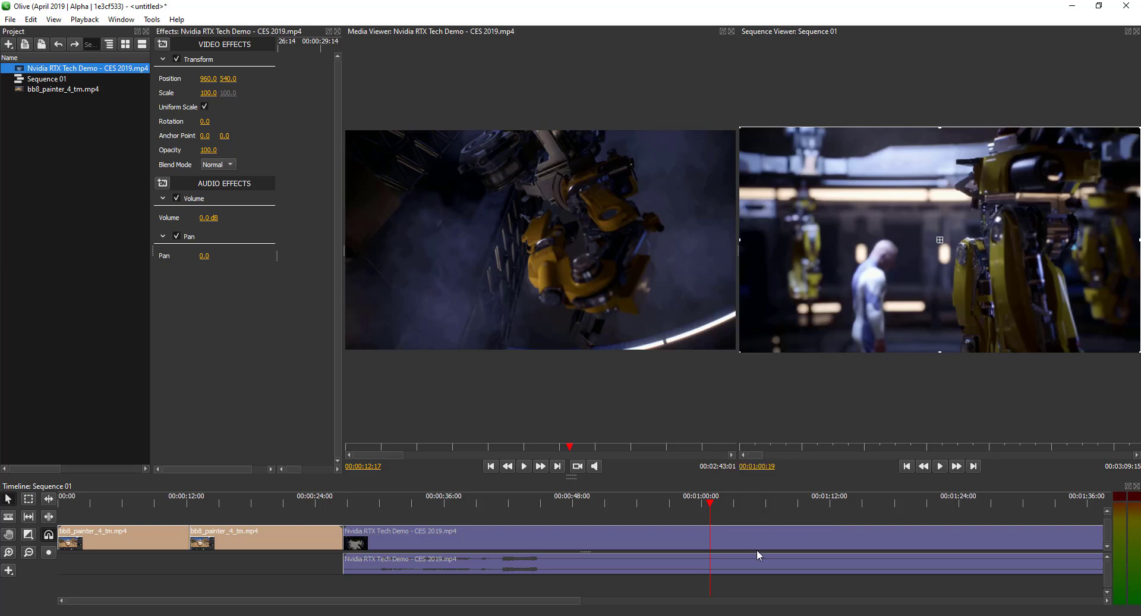
click(777, 581)
drag(748, 570, 804, 569)
key(Delete)
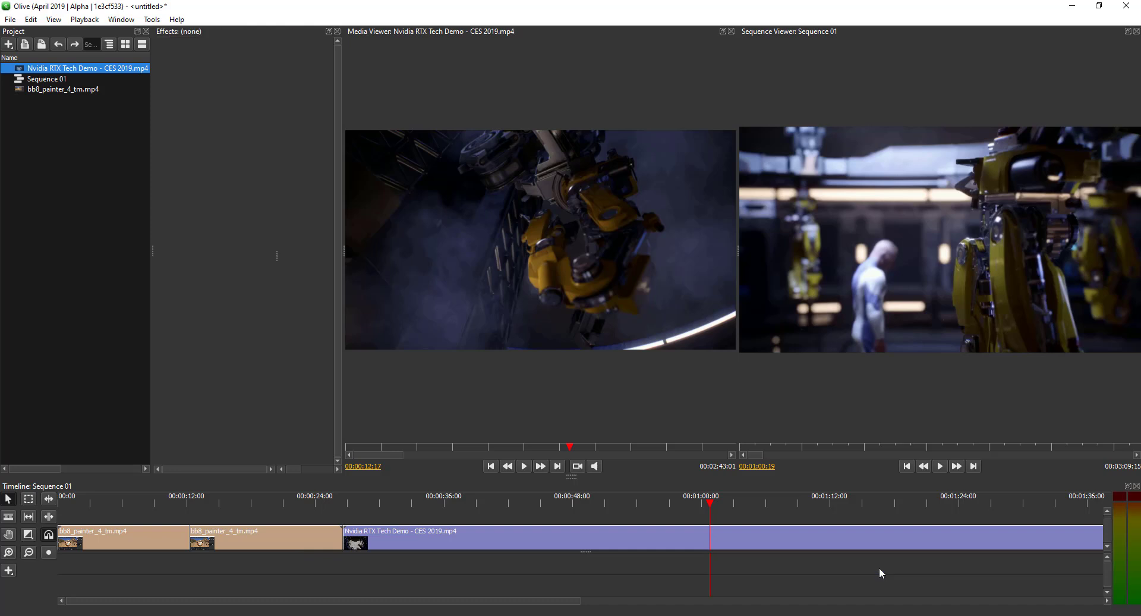
- Preview frames around the one-minute mark and make the timeline panel taller
click(713, 504)
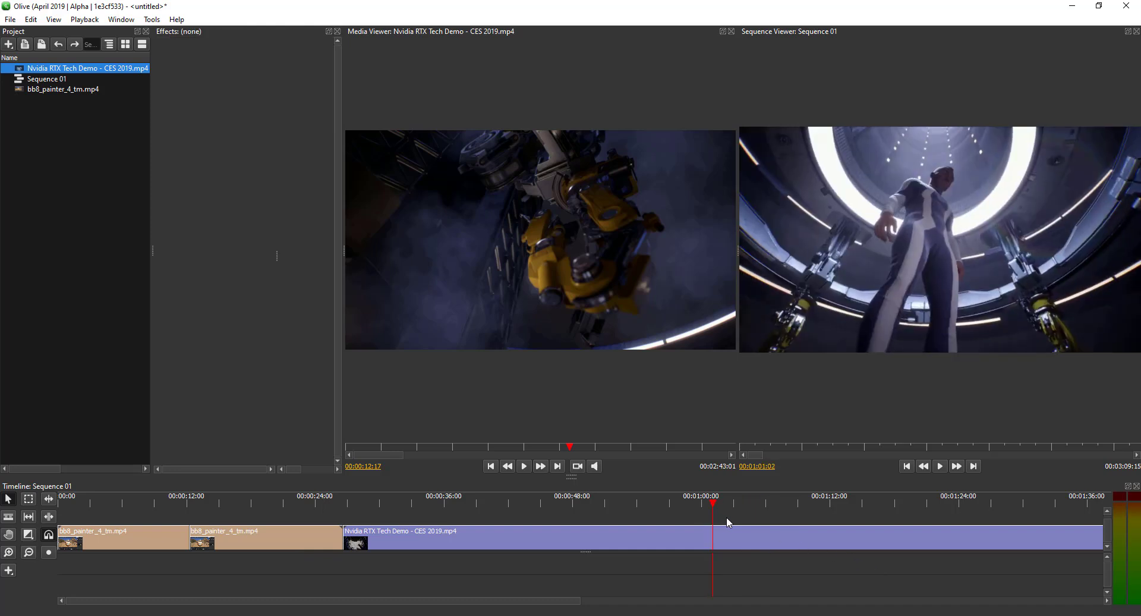
drag(726, 522, 691, 541)
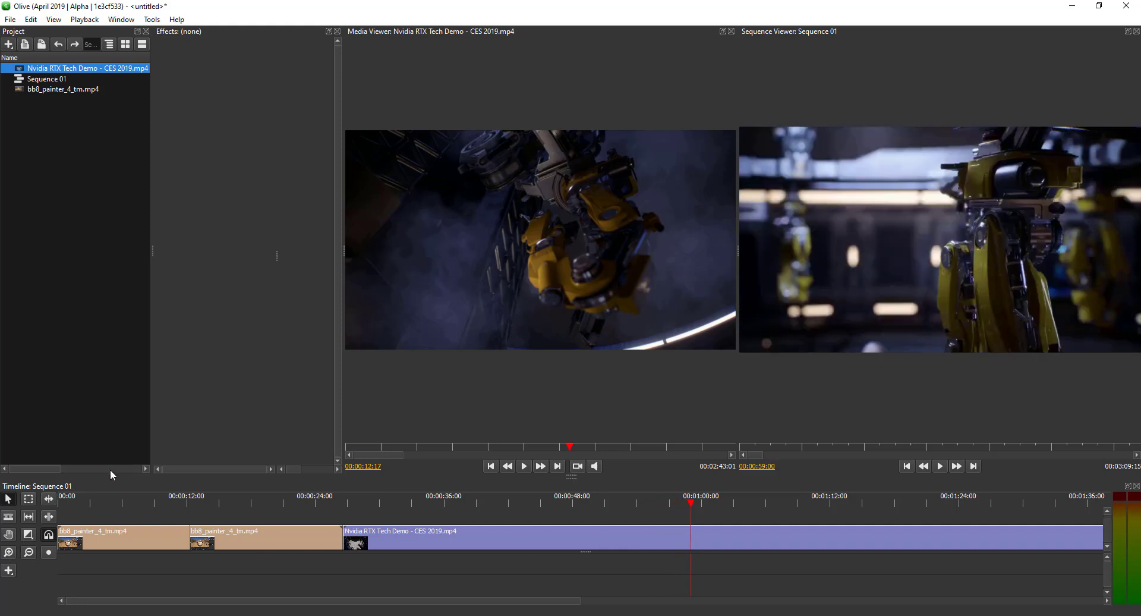
drag(111, 474, 100, 354)
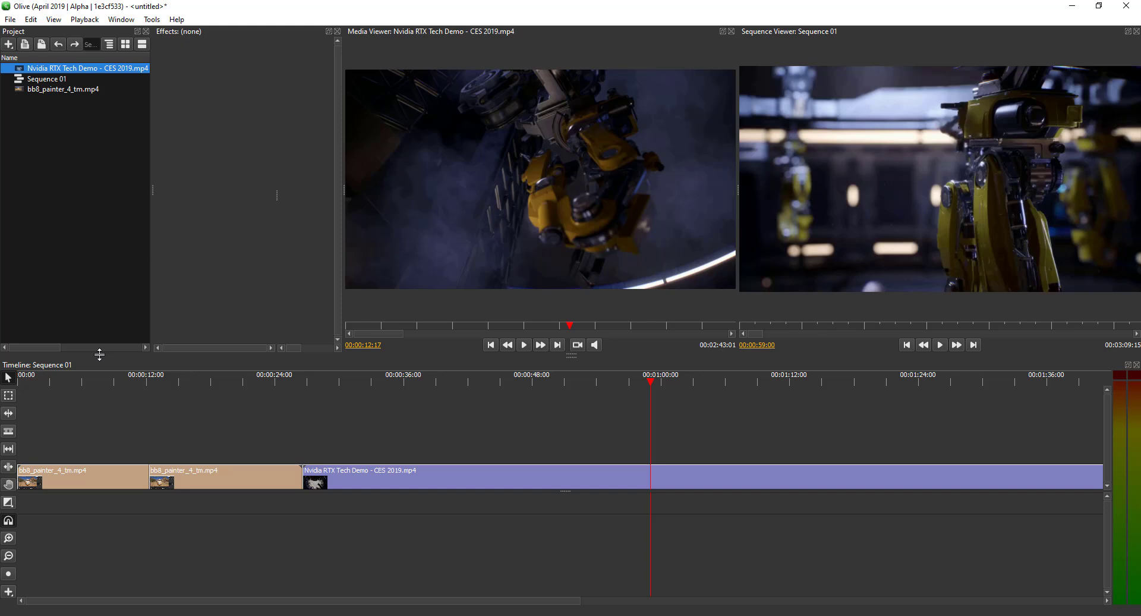
- Cut the Nvidia clip at 1:00 and further along, then raise the middle piece a track
click(651, 475)
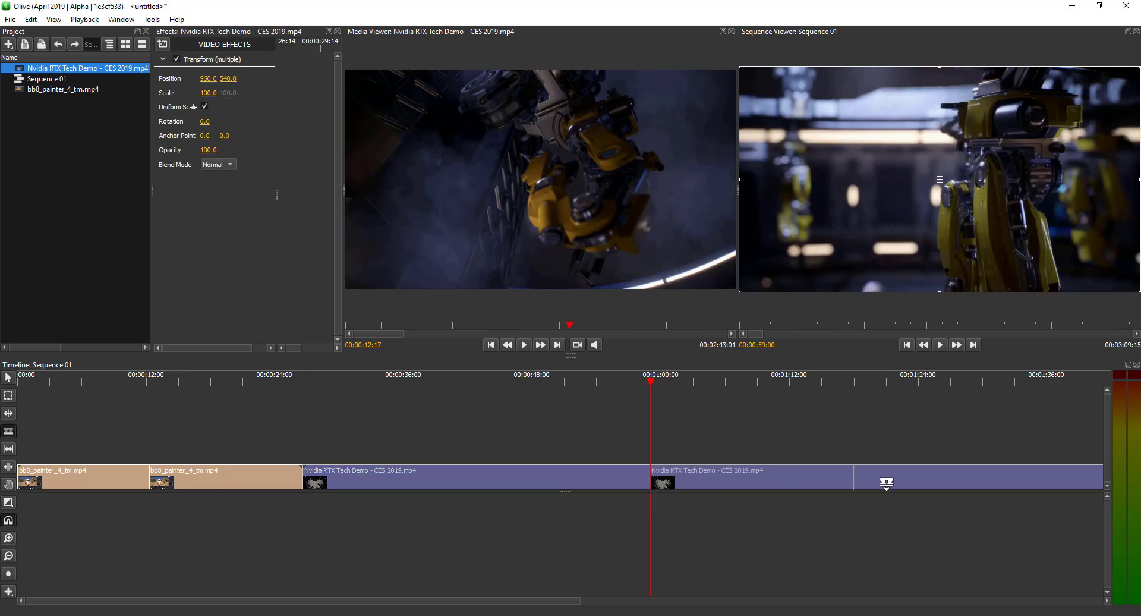
click(858, 476)
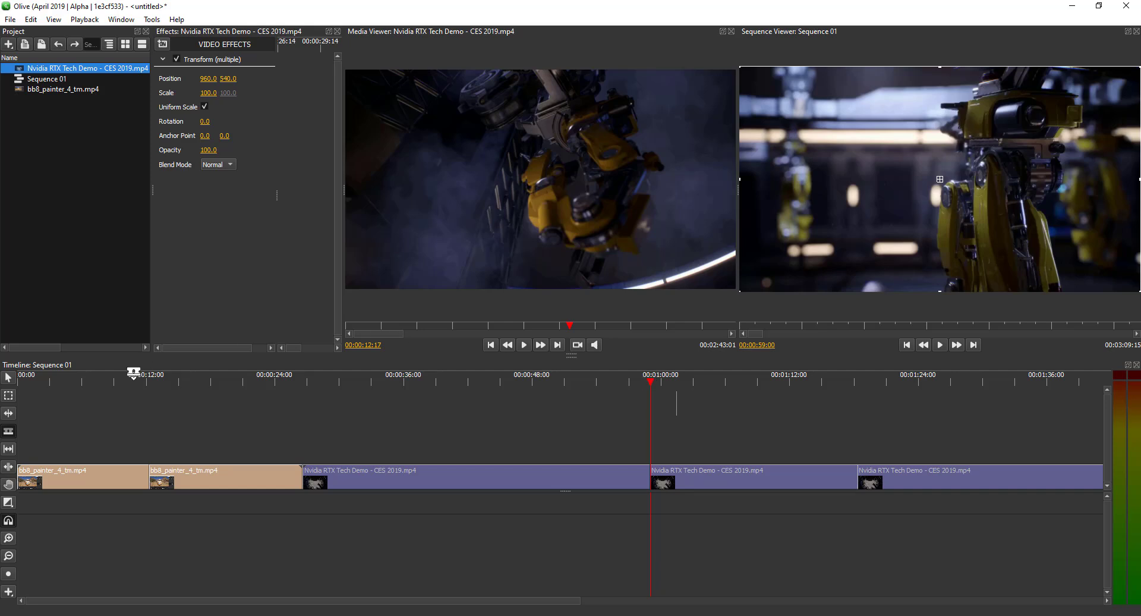
key(v)
drag(654, 380, 678, 420)
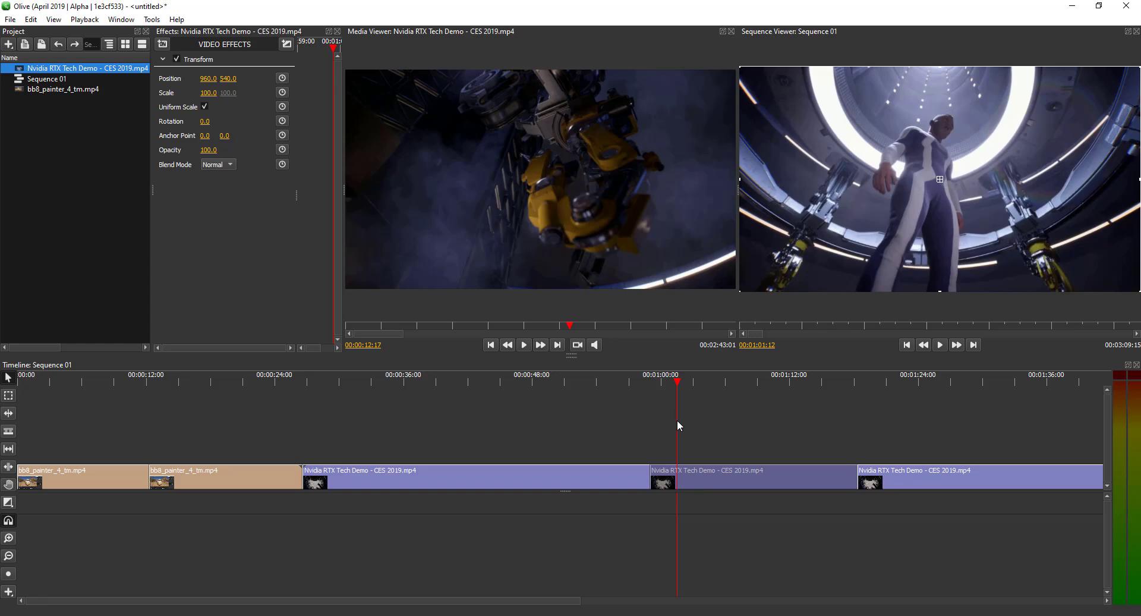
drag(711, 477, 708, 444)
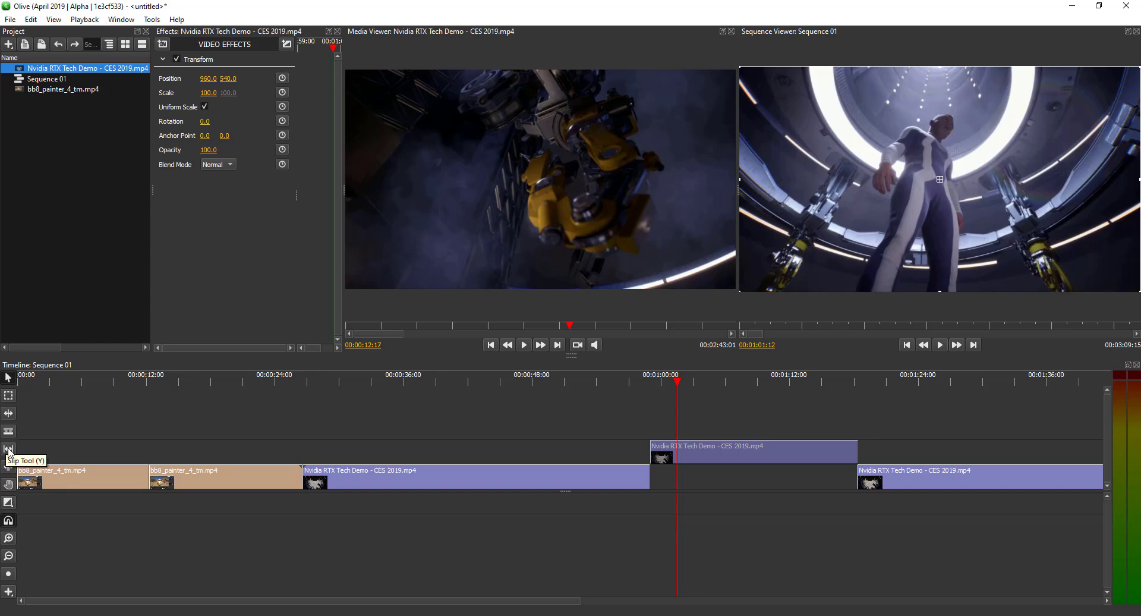
- Slip the upper Nvidia clip to show different footage and play the sequence to preview it
key(Up)
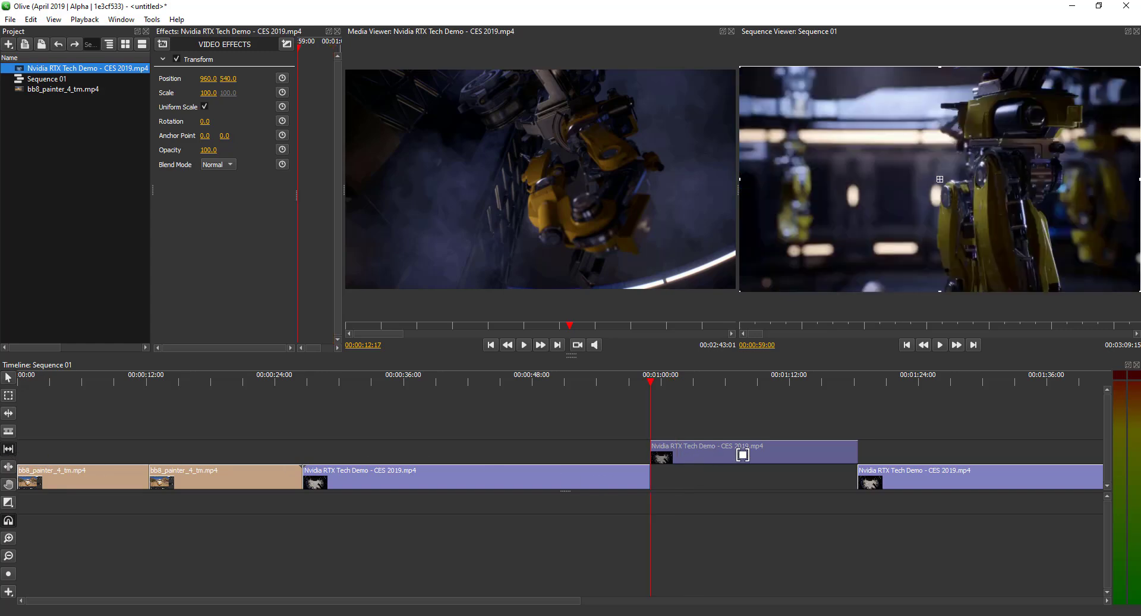
drag(744, 455, 716, 454)
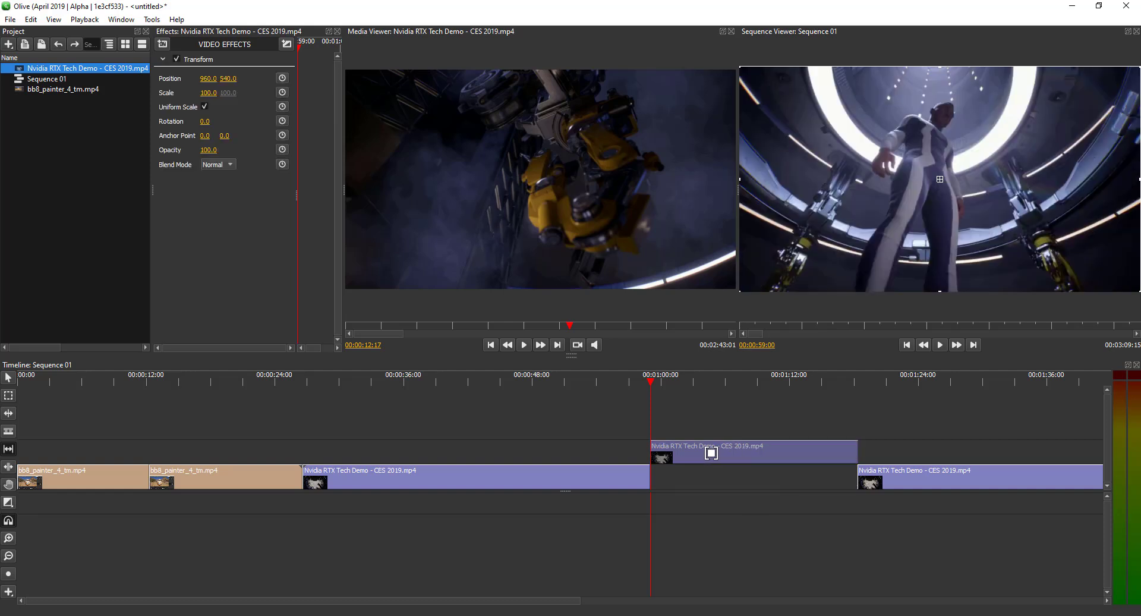
click(940, 344)
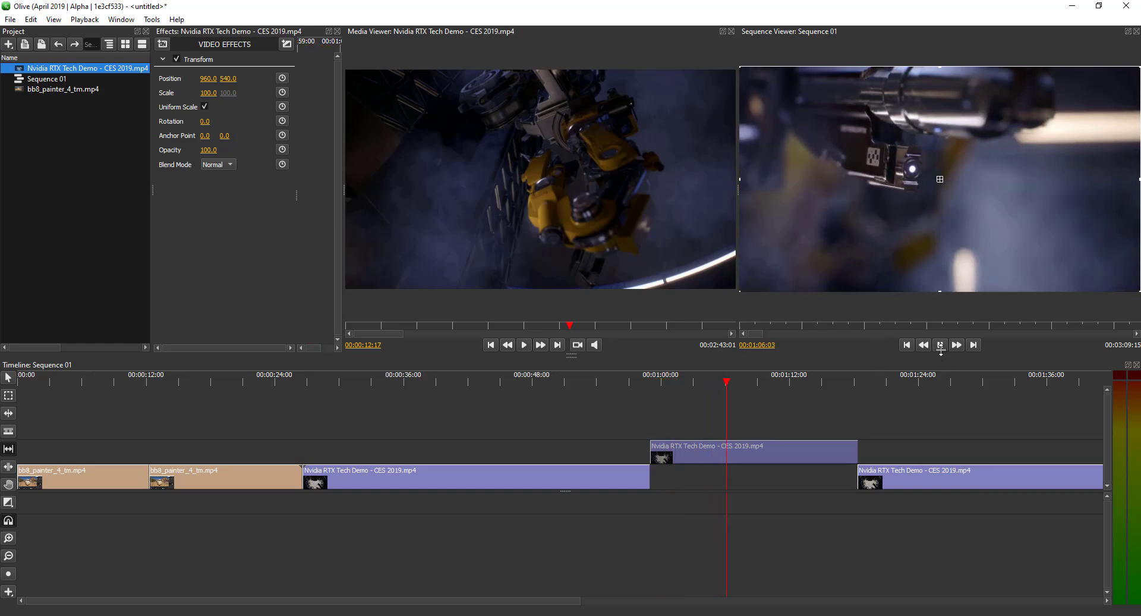
key(space)
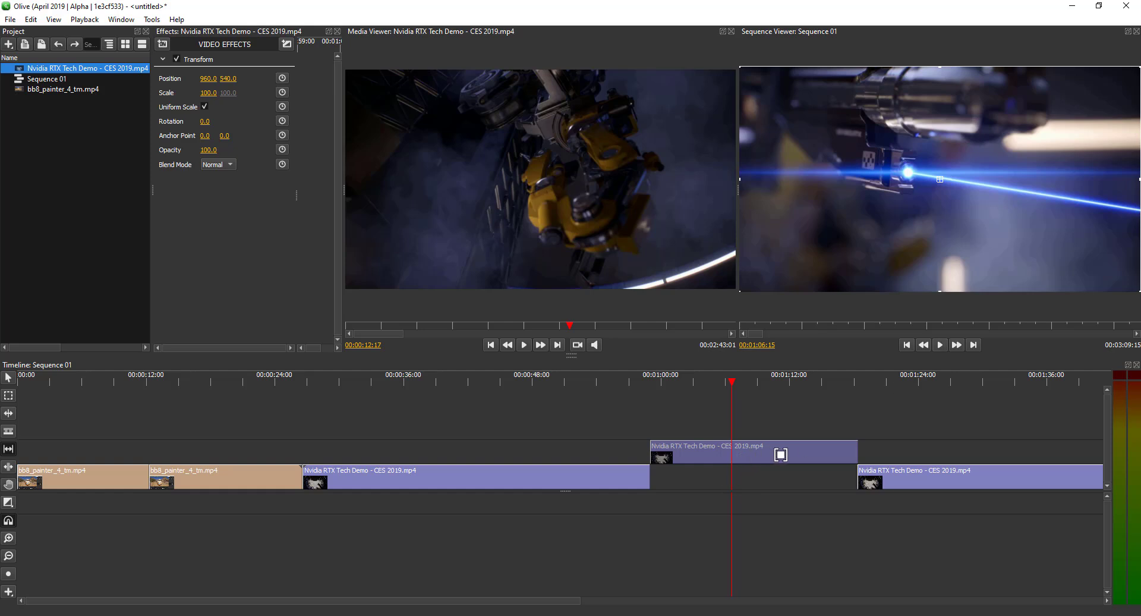
- Shrink the timeline so the viewers above it become larger
click(775, 457)
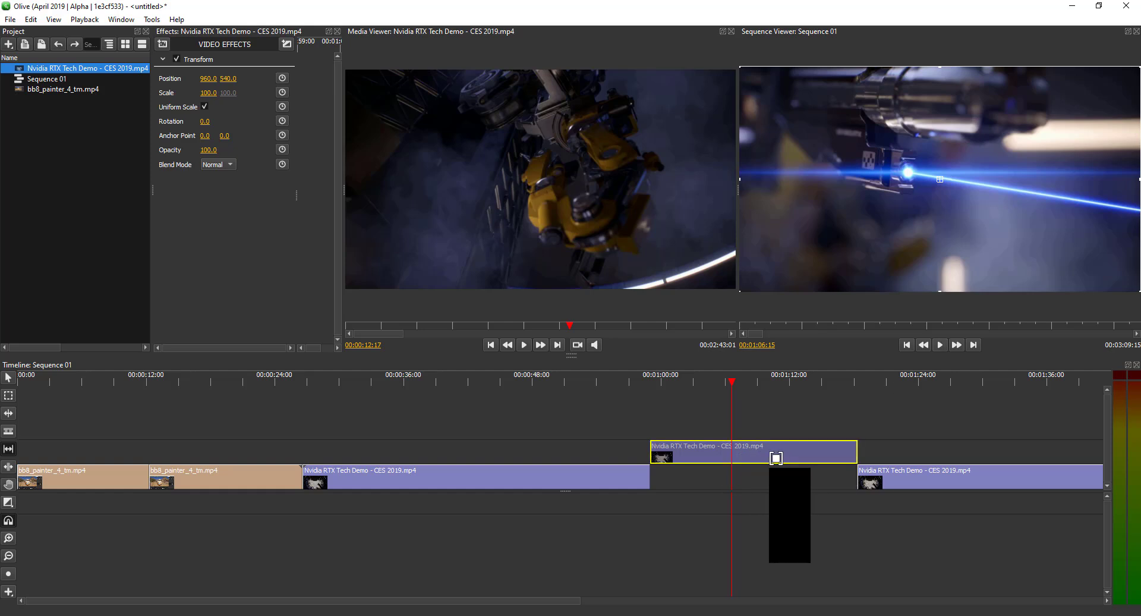
drag(787, 457, 789, 451)
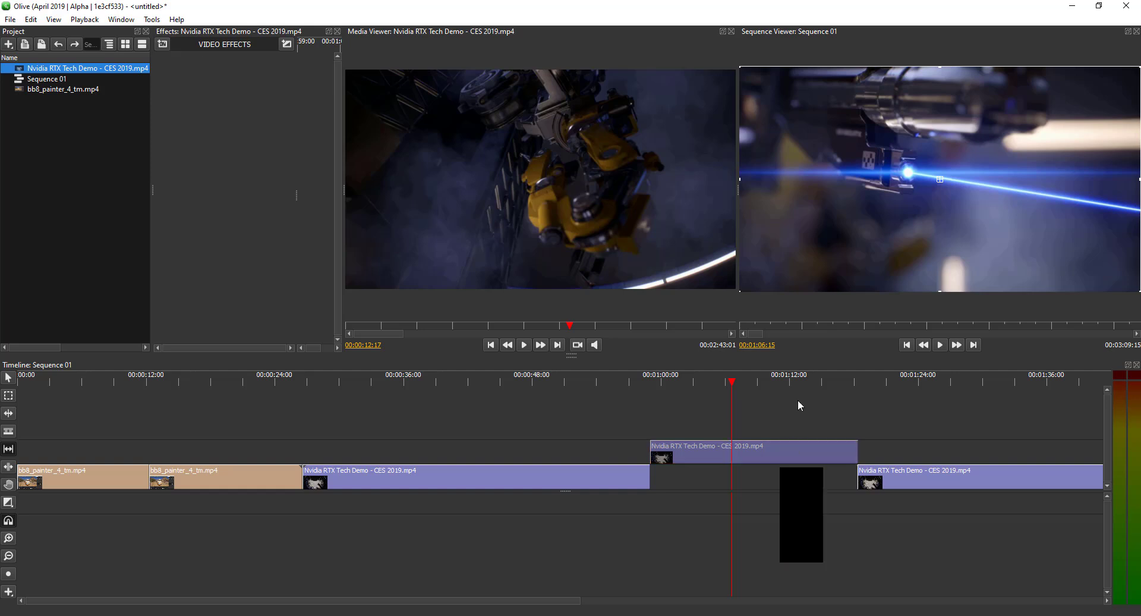
drag(576, 362, 575, 414)
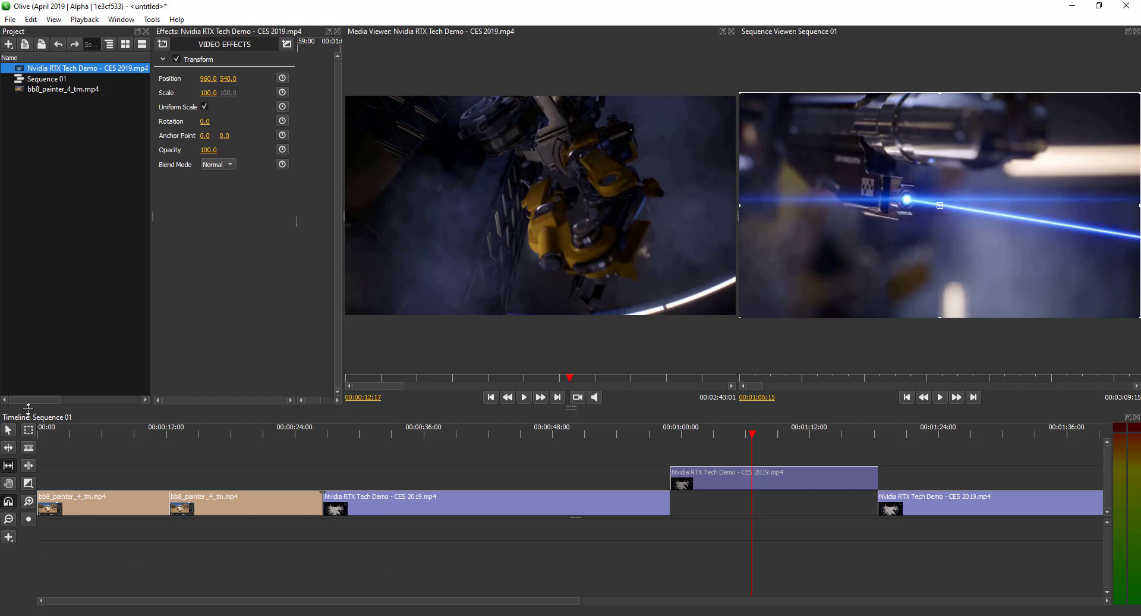
- Make the timeline taller again and narrow the Effects panel so the Media Viewer widens
drag(86, 408, 84, 332)
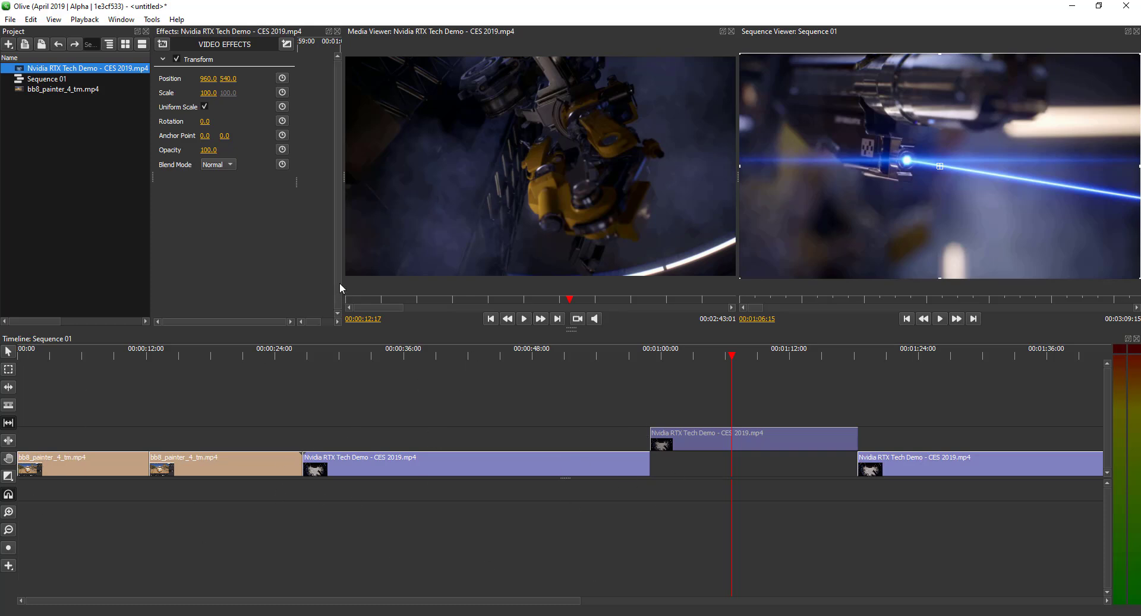
drag(343, 284, 512, 296)
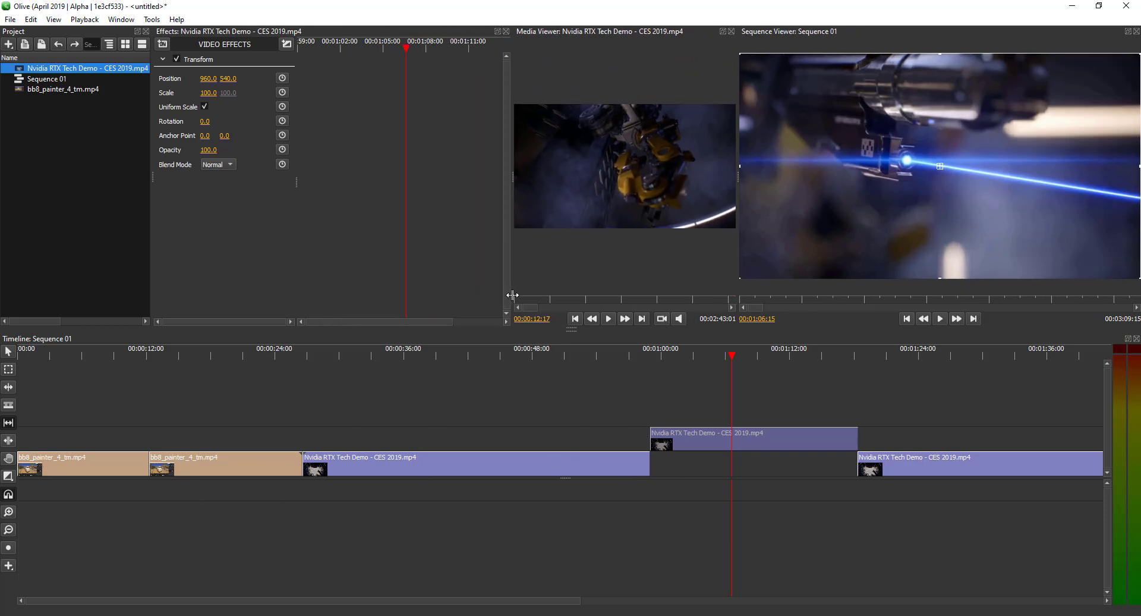
click(409, 322)
mouse_move(409, 323)
mouse_down()
mouse_move(426, 326)
mouse_move(293, 326)
mouse_up()
drag(510, 285, 453, 299)
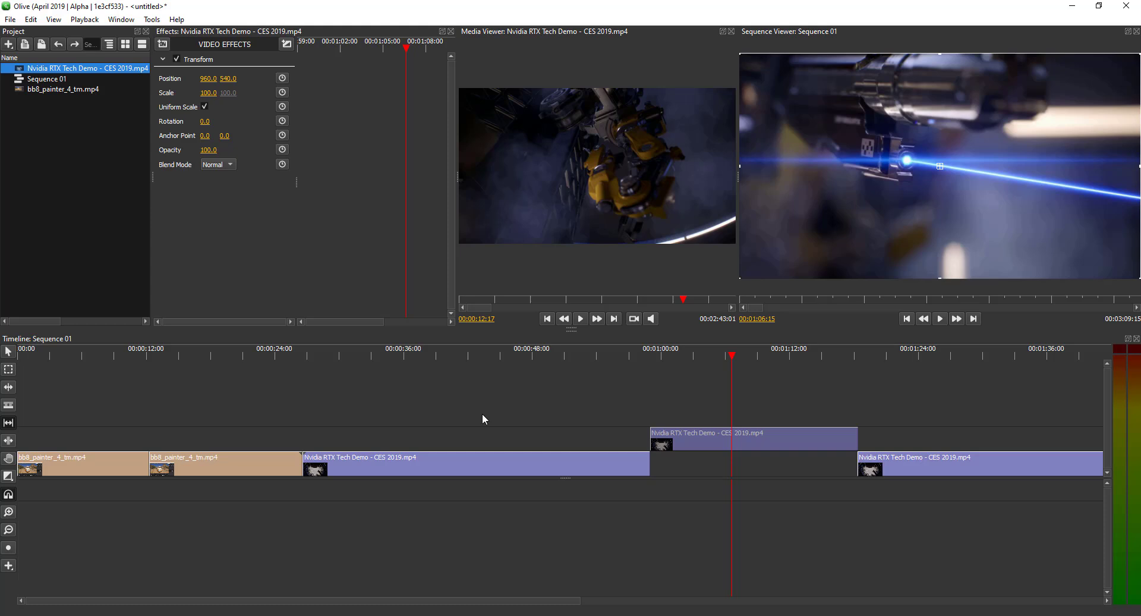
- Draw a Title clip on the top track above the upper Nvidia clip and select it
click(8, 566)
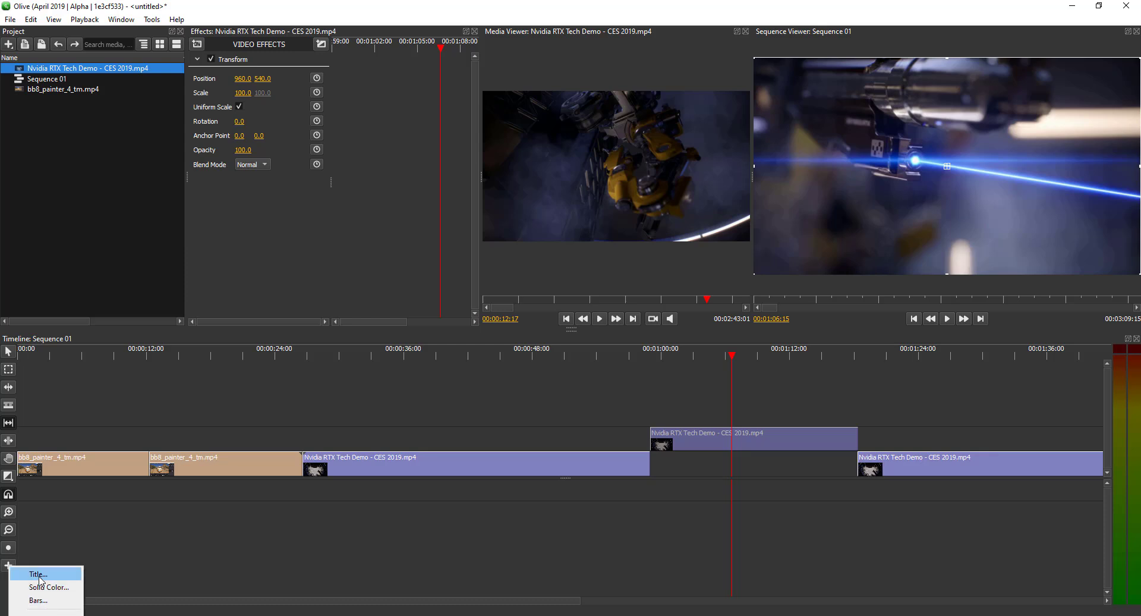
click(39, 575)
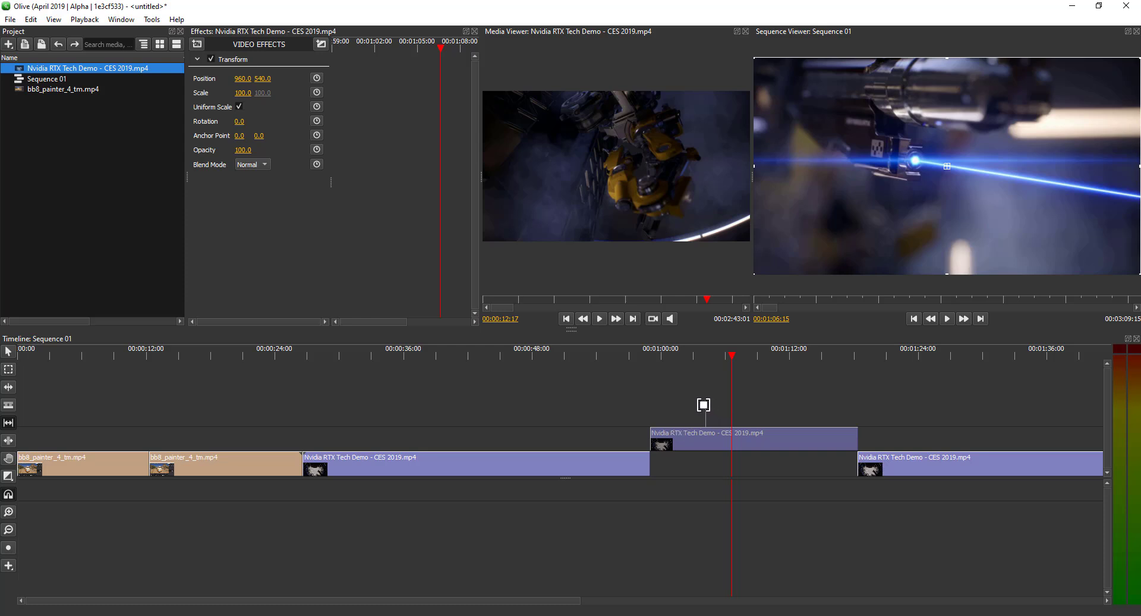
drag(703, 411, 805, 411)
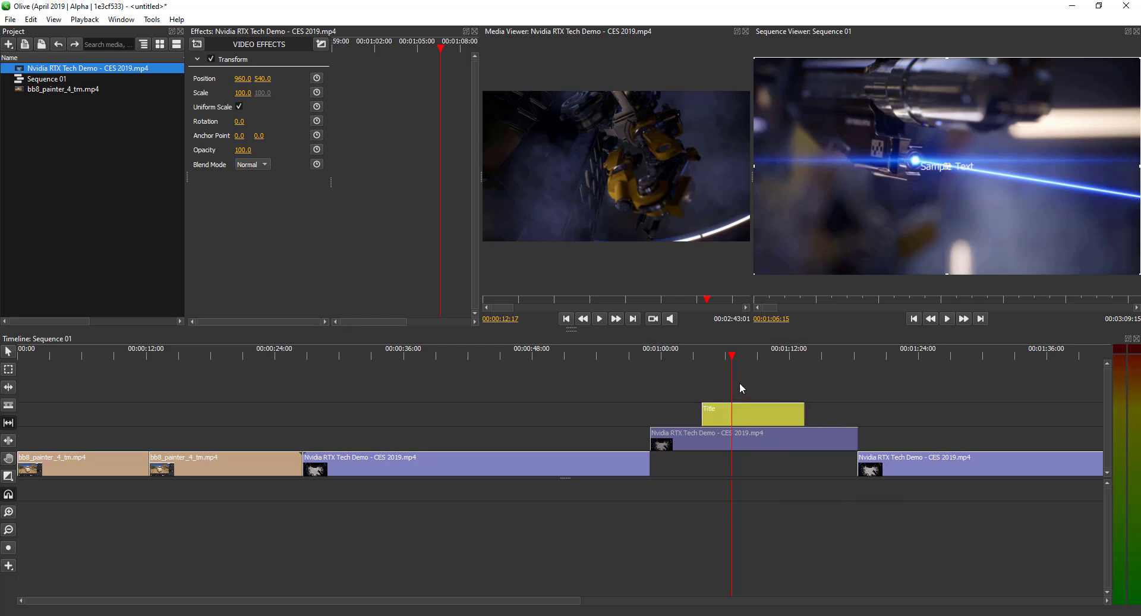
click(9, 351)
click(754, 413)
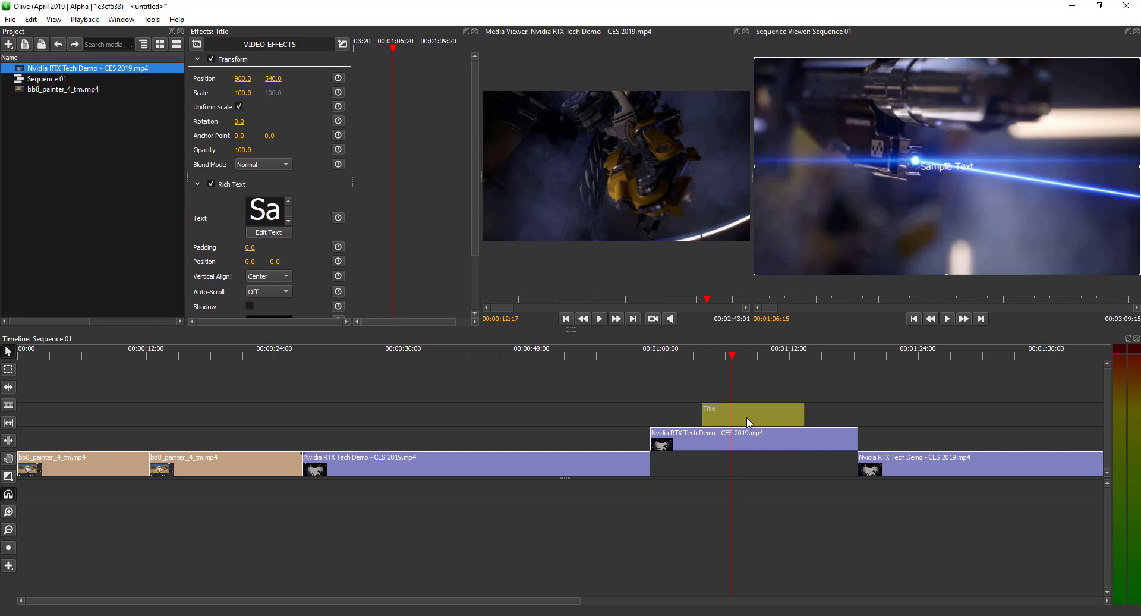
- Replace the title's Sample Text with 'OLIVE' at size 52, italic and underlined
click(269, 232)
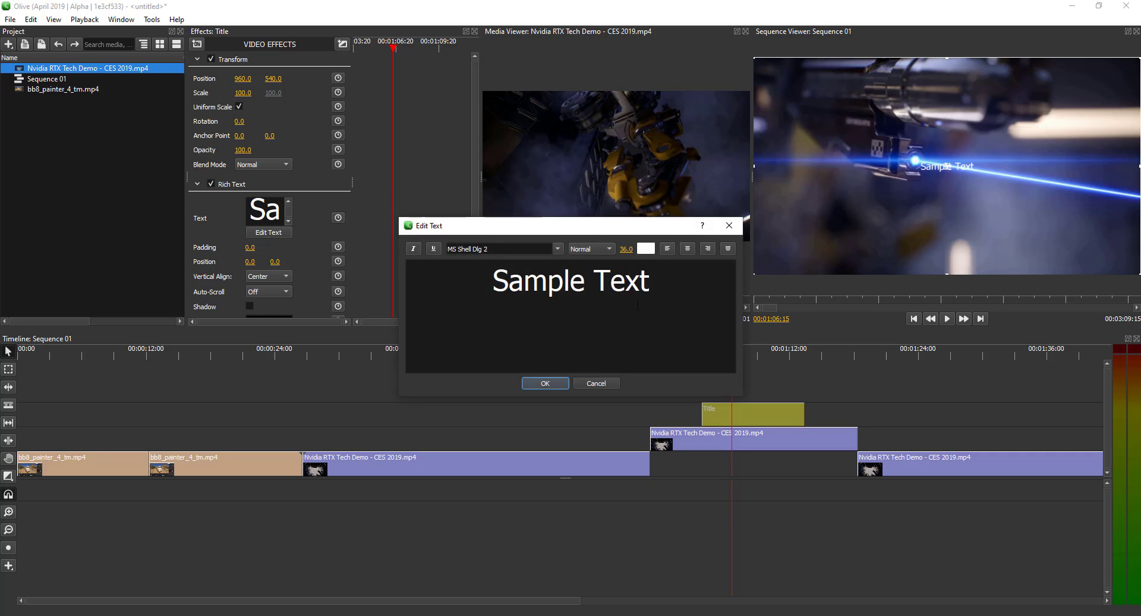
key(ctrl+a)
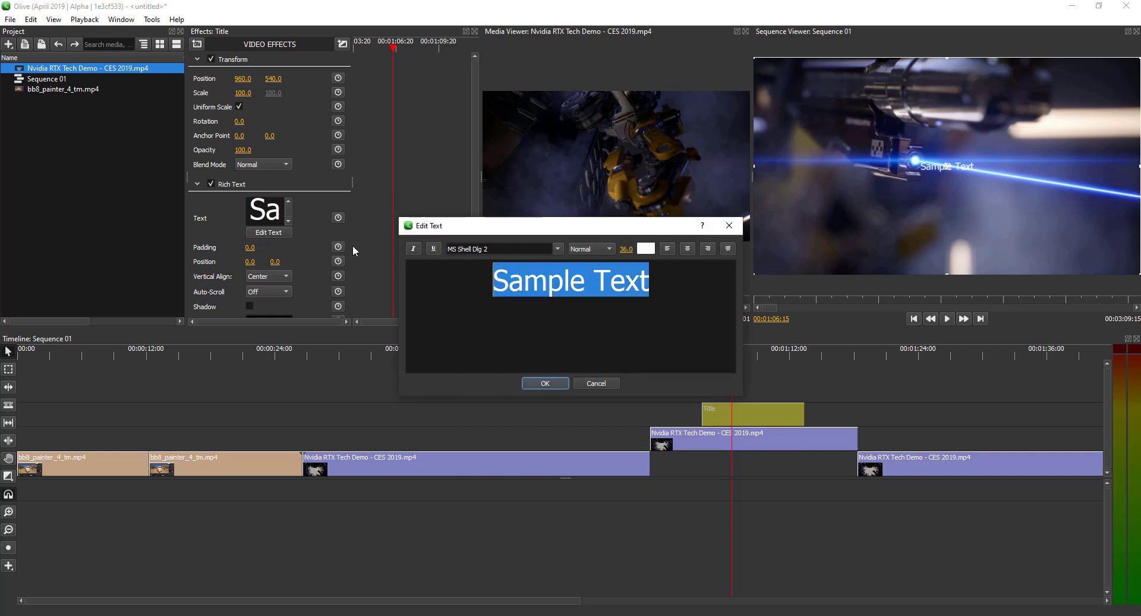
text(OLIVE)
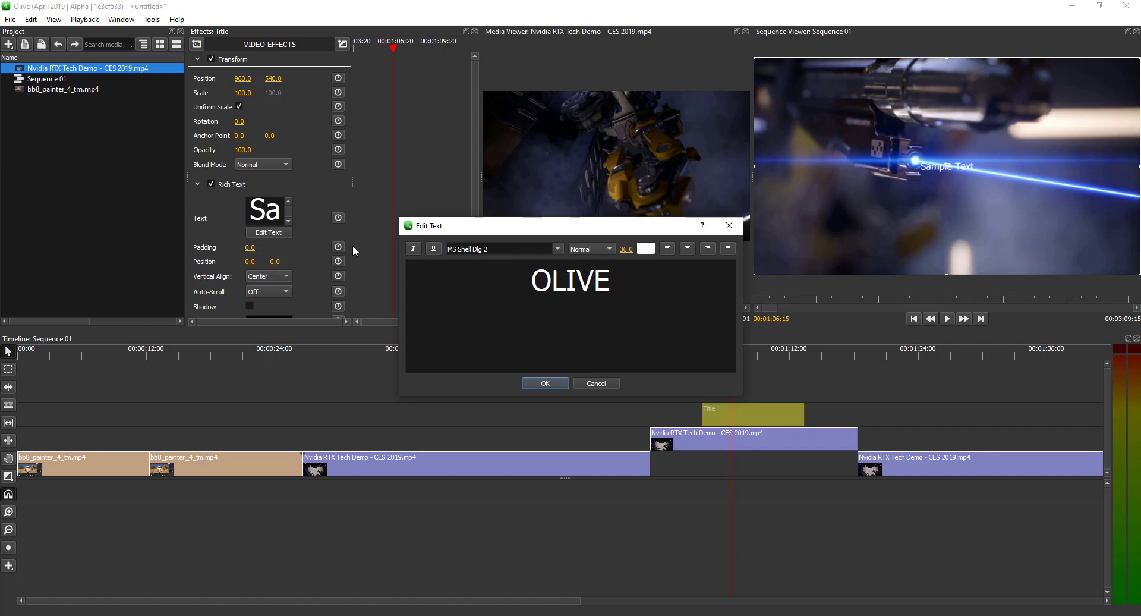
key(ctrl+a)
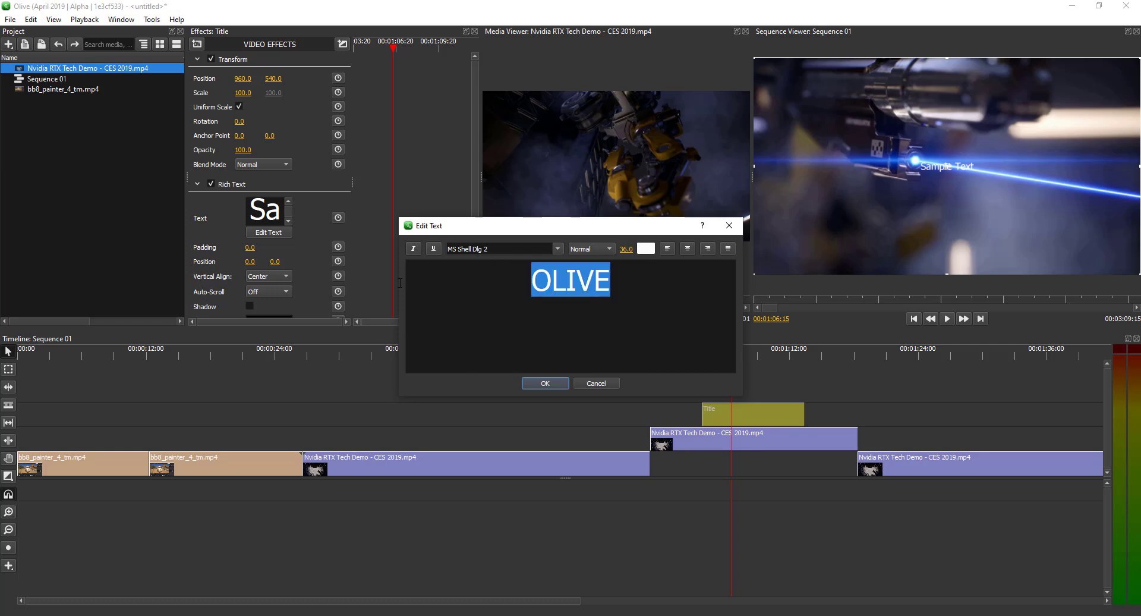
mouse_move(626, 248)
mouse_down()
mouse_move(636, 249)
mouse_move(617, 254)
mouse_up()
click(413, 249)
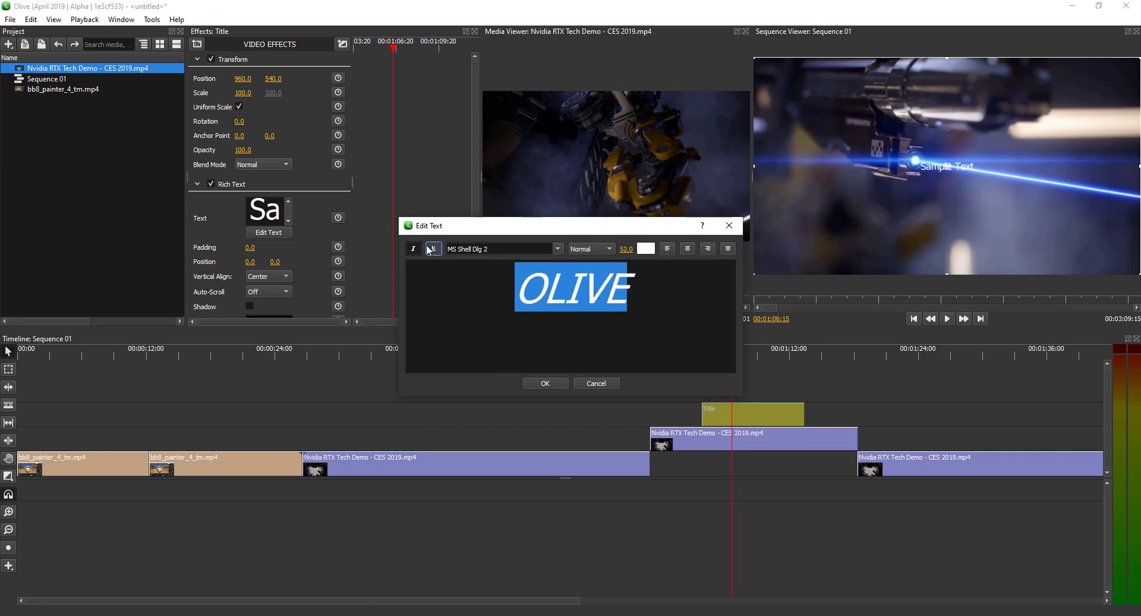
click(434, 248)
click(545, 383)
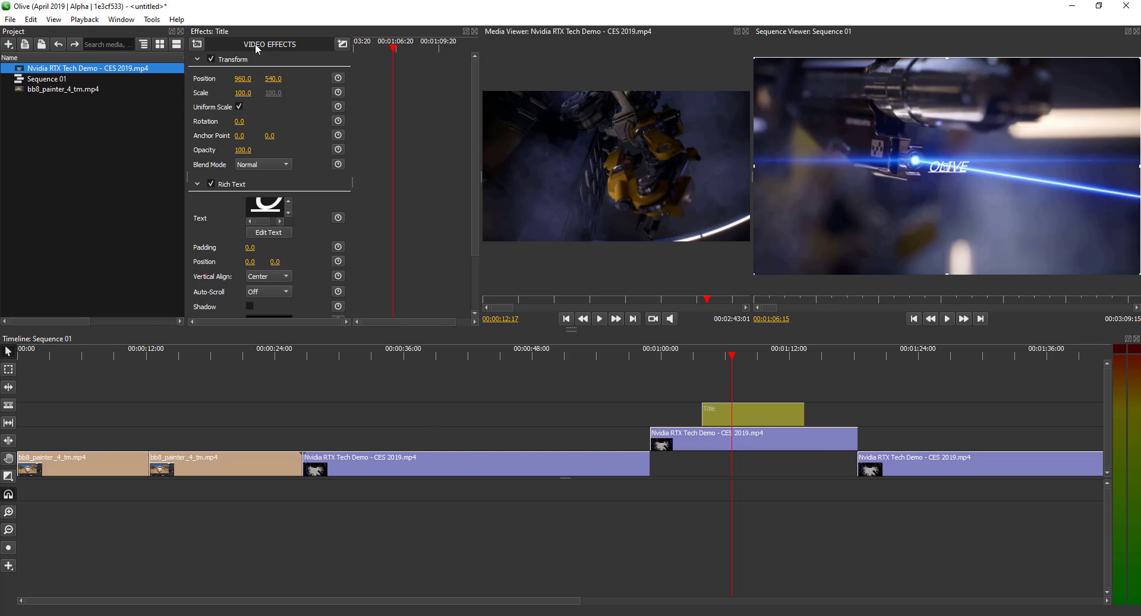
- Shift the title's Rich Text position, scale it to 175, and move it below the laser beam
scroll(258, 64, down, 2)
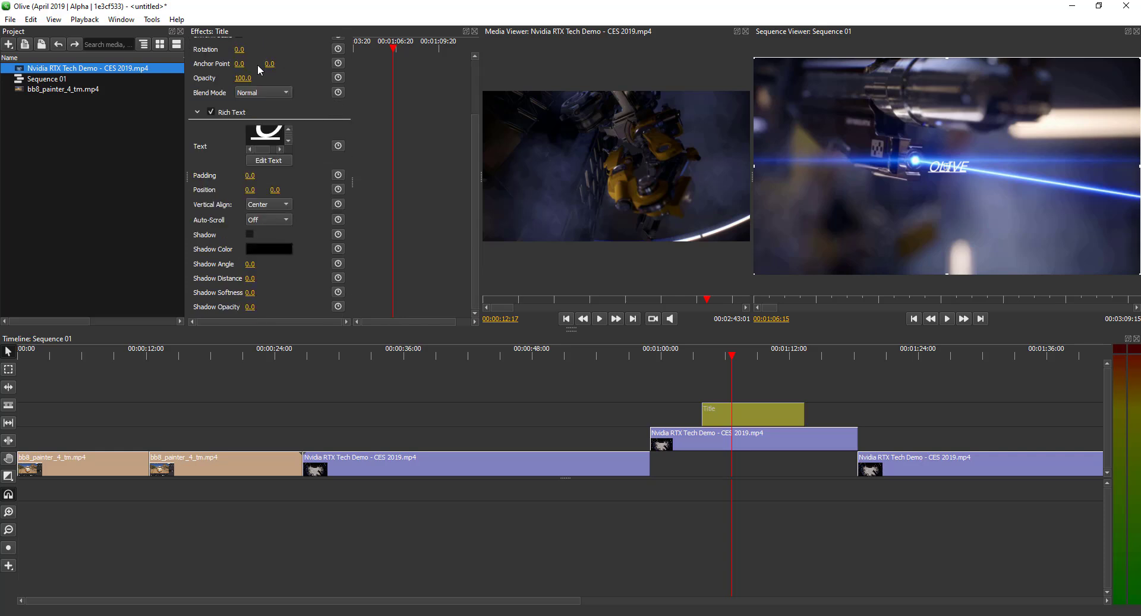
scroll(266, 106, up, 2)
scroll(277, 141, down, 1)
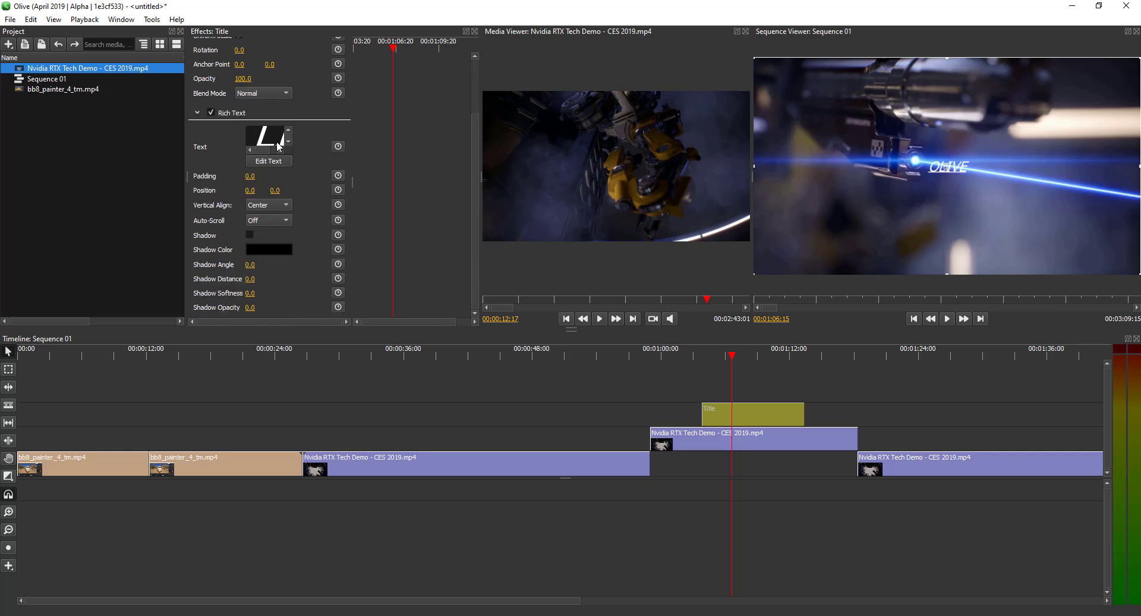
scroll(305, 195, down, 1)
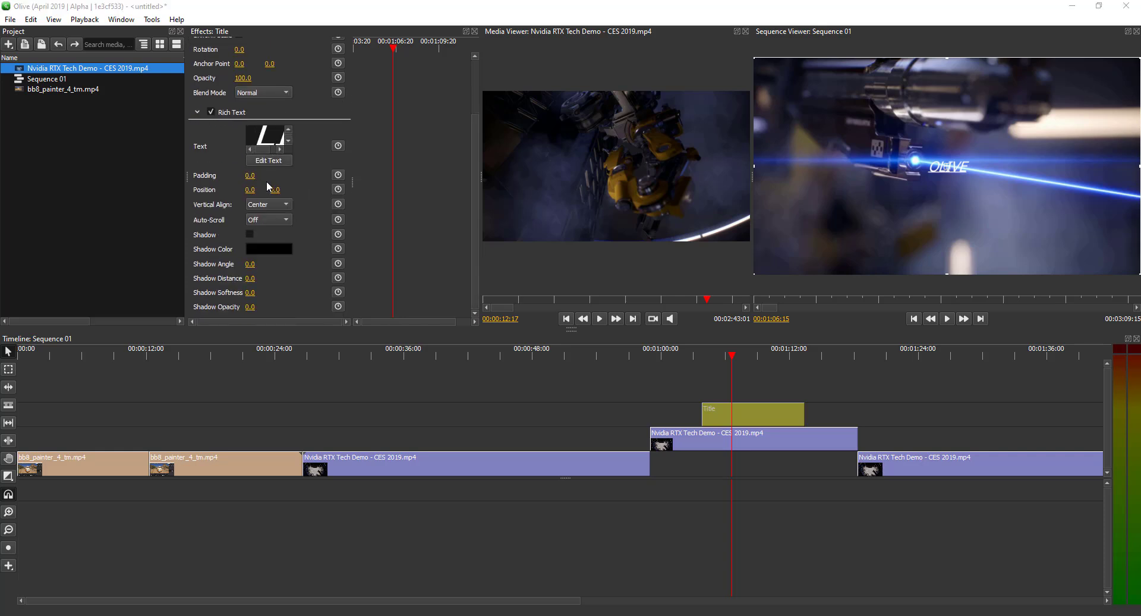
scroll(301, 217, up, 2)
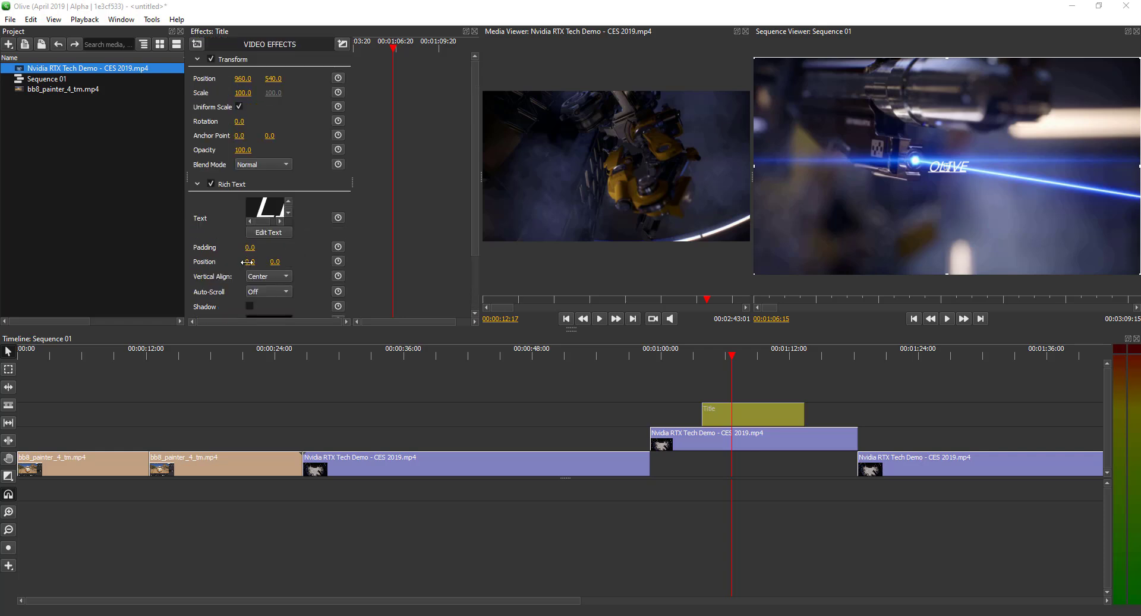
drag(250, 262, 222, 262)
drag(243, 93, 287, 93)
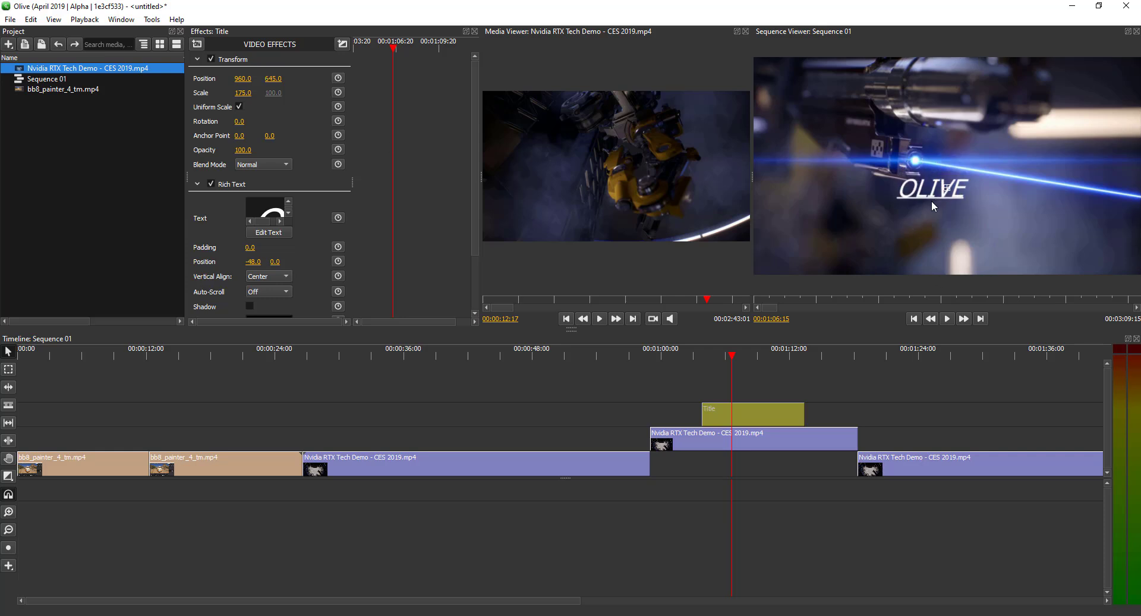
drag(933, 202, 814, 252)
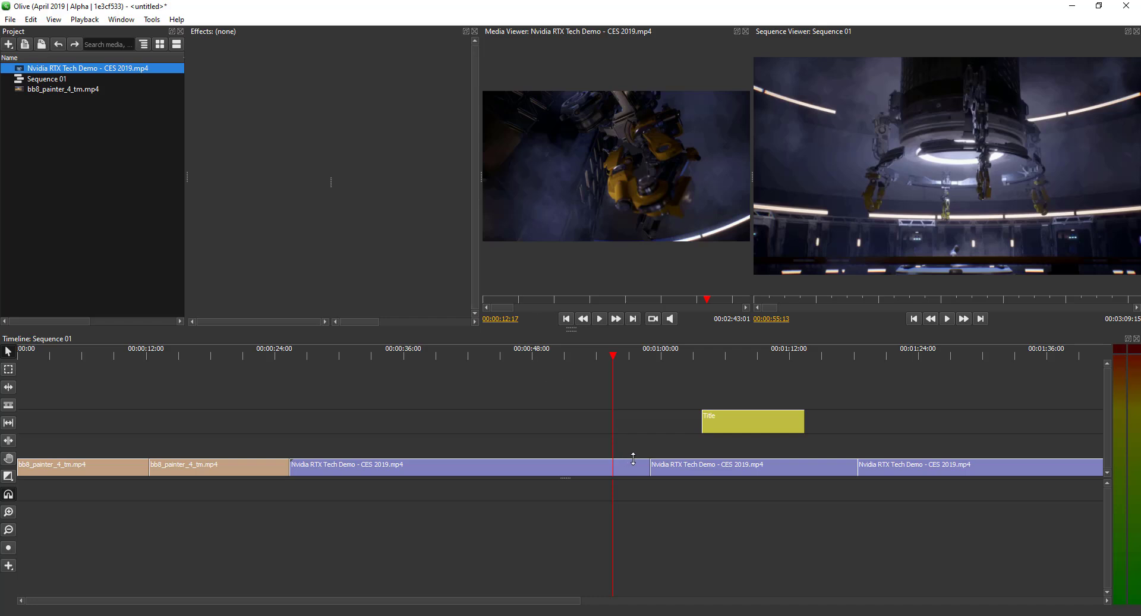
- Enlarge the video track to show thumbnails and cue the playhead to 01:02:20
drag(627, 441, 681, 503)
scroll(656, 433, down, 2)
scroll(655, 433, up, 1)
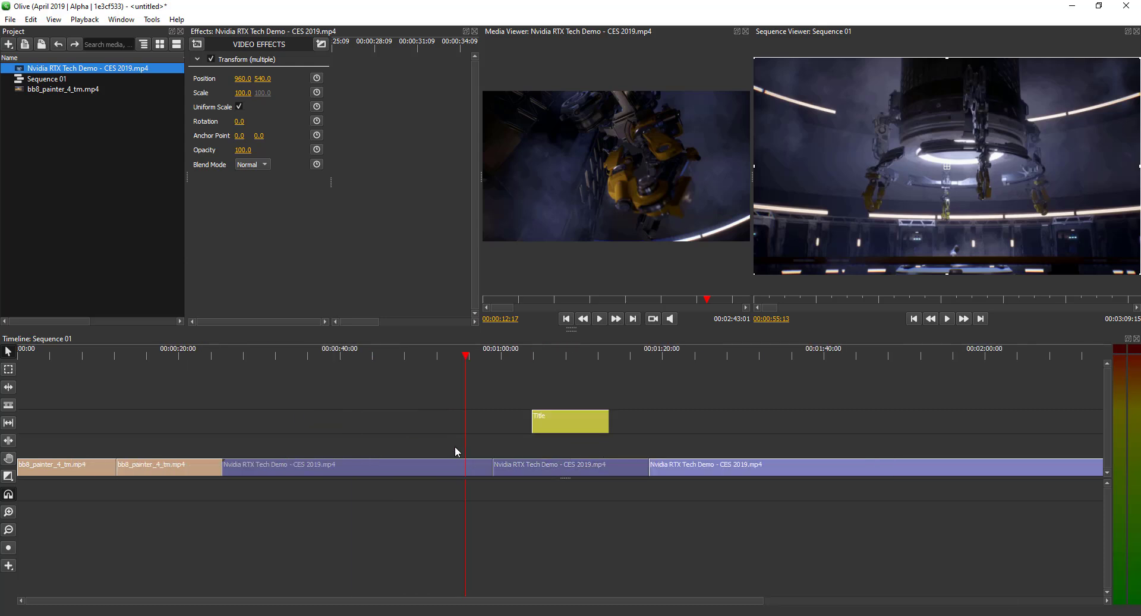
scroll(481, 471, up, 2)
drag(495, 459, 487, 417)
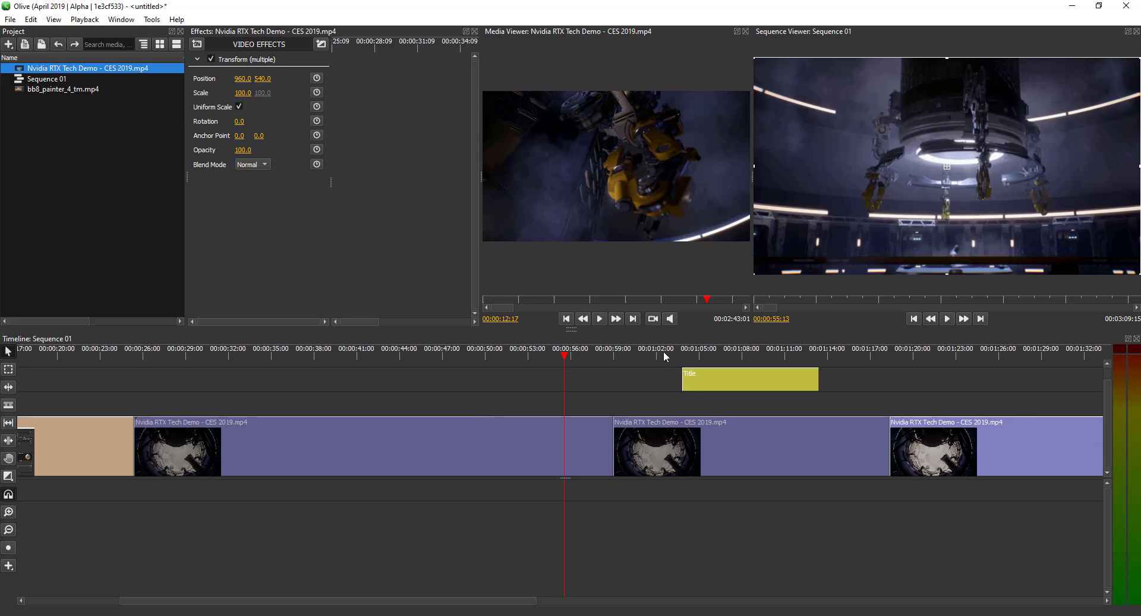
click(611, 399)
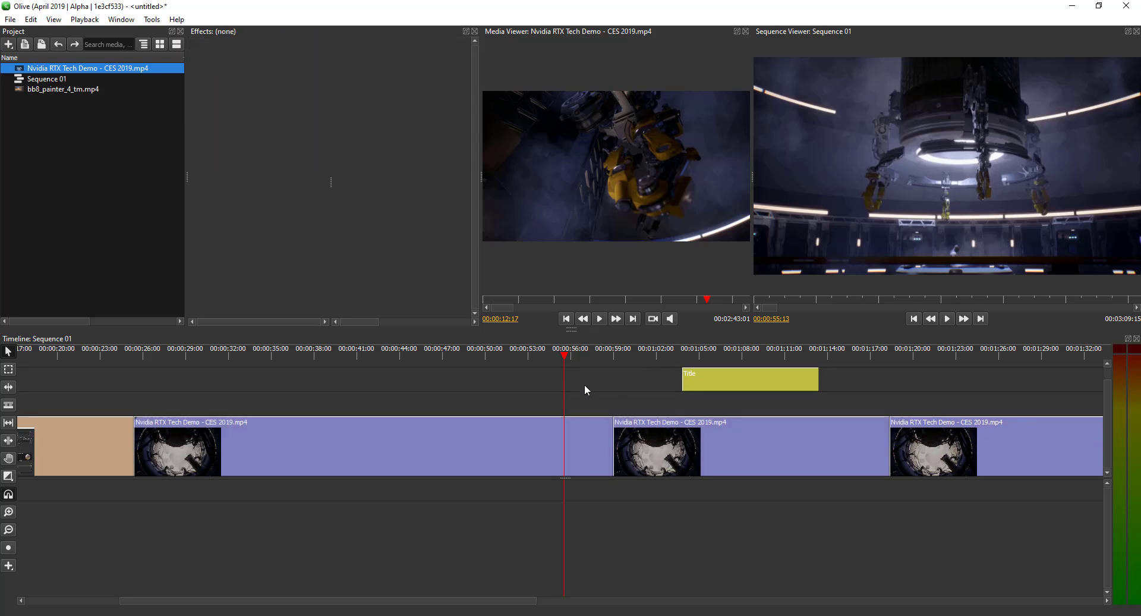
drag(565, 355, 527, 396)
drag(606, 406, 669, 414)
- Move the Title clip later and trim the middle Nvidia clip shorter, leaving a gap
drag(714, 380, 802, 381)
click(679, 447)
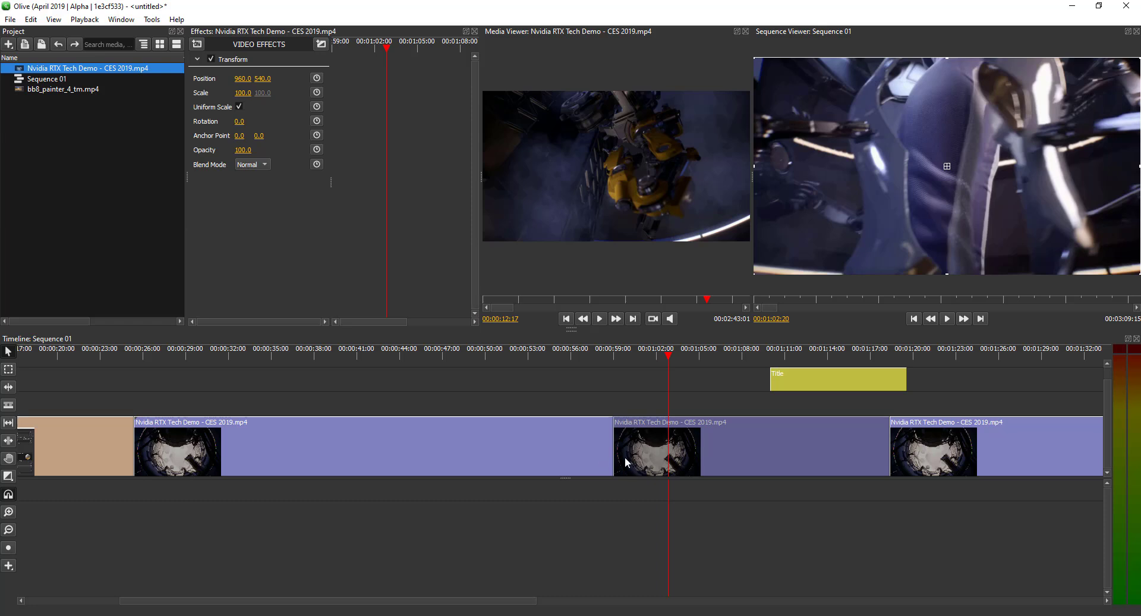
drag(616, 456, 667, 456)
drag(628, 356, 591, 365)
drag(576, 402, 651, 476)
- Add a Cross Dissolve between the first and middle Nvidia clips, shortened to 00:00:00:17
click(8, 476)
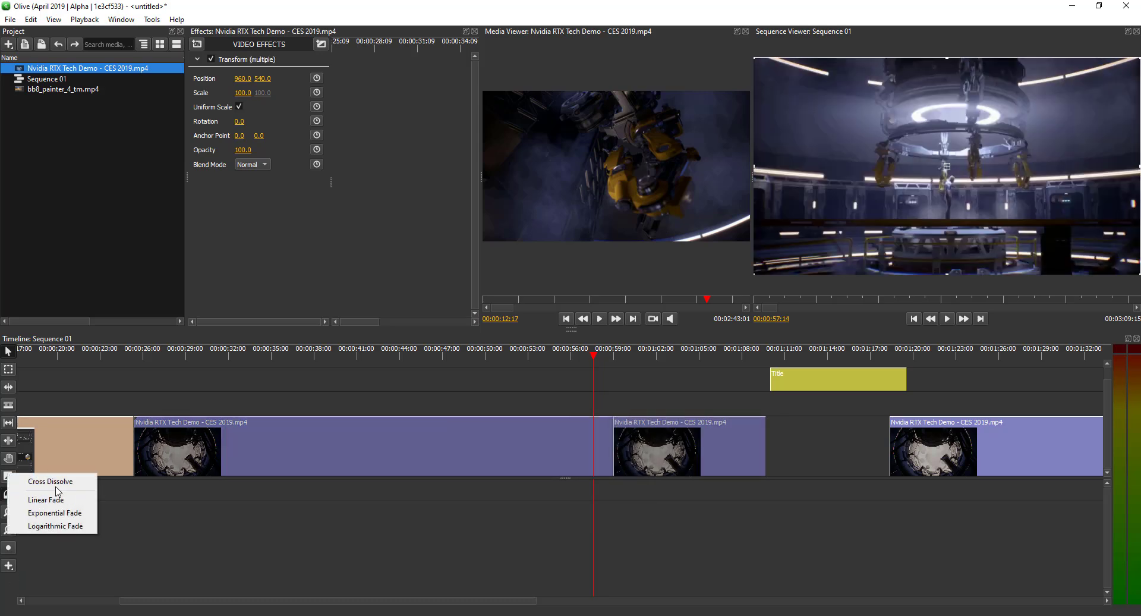
click(53, 482)
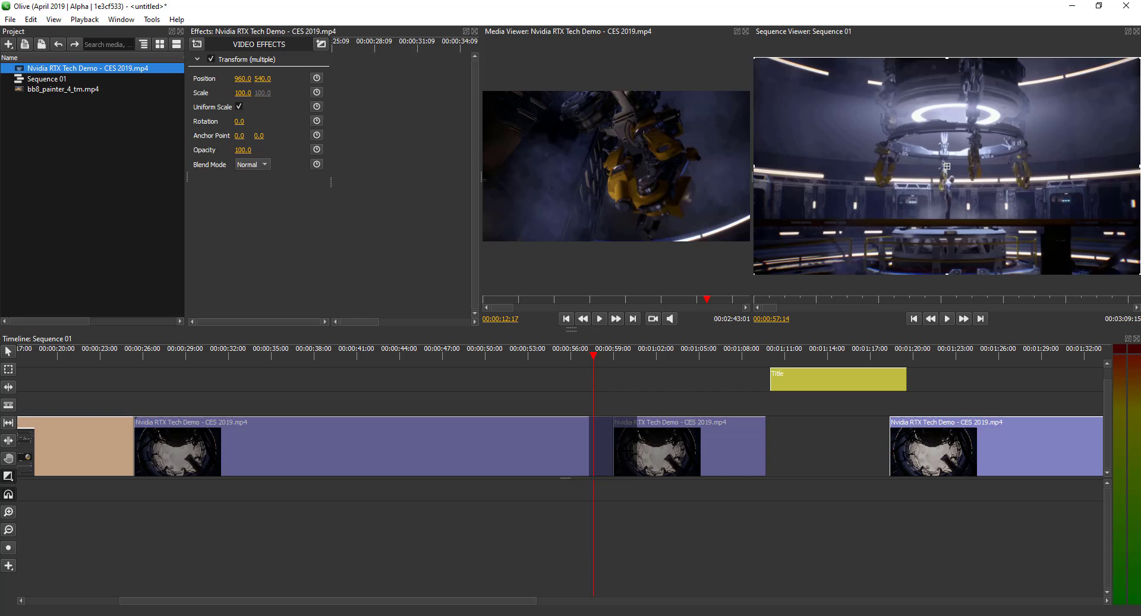
drag(615, 446, 670, 470)
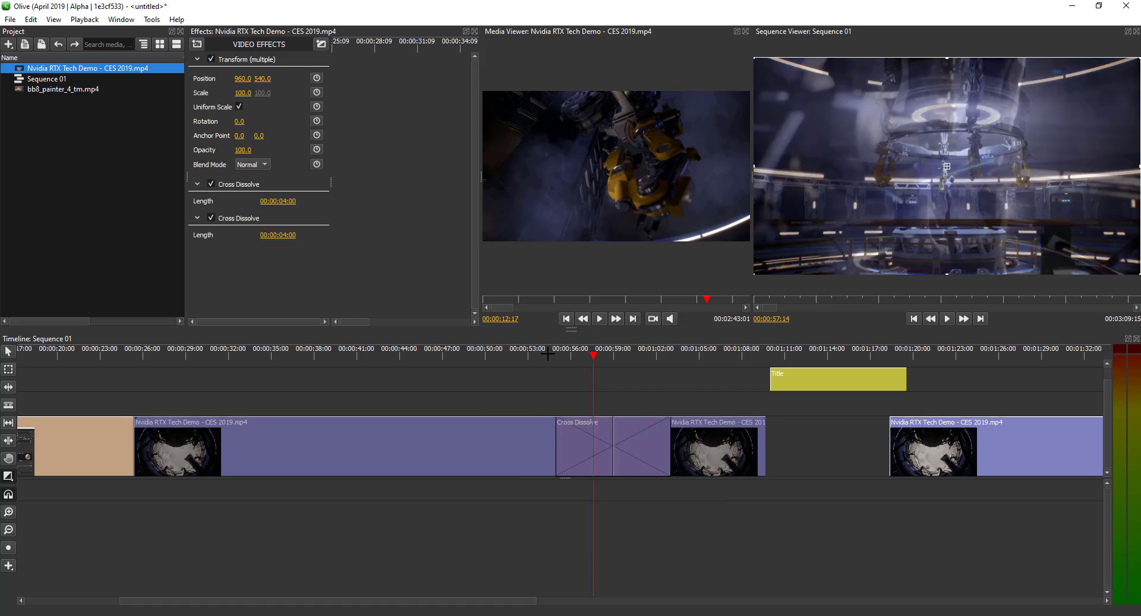
right_click(242, 390)
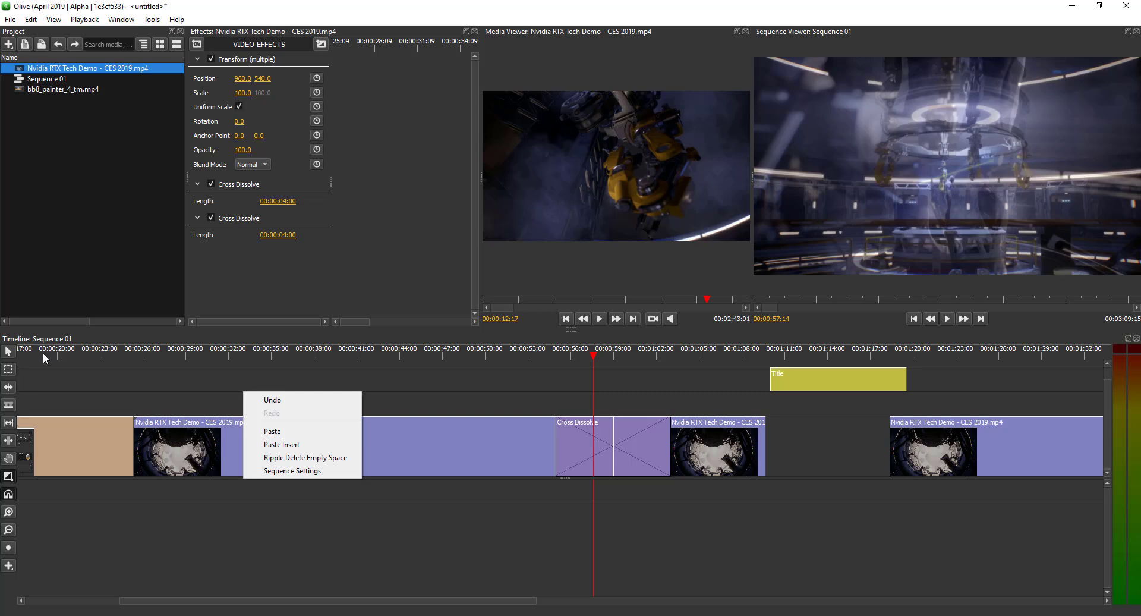
click(9, 352)
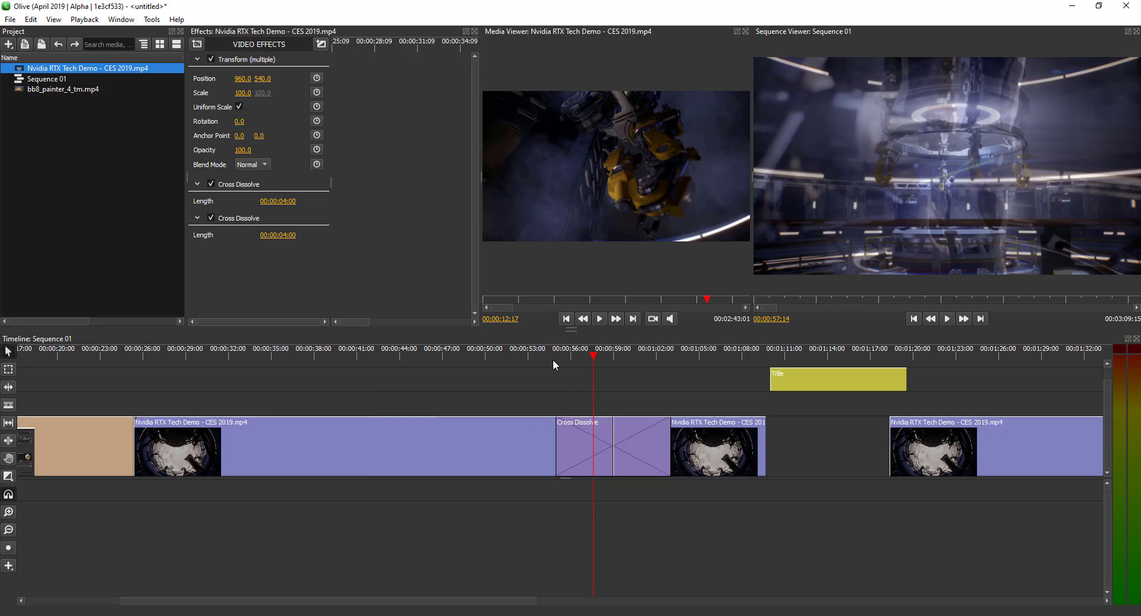
drag(553, 357, 543, 355)
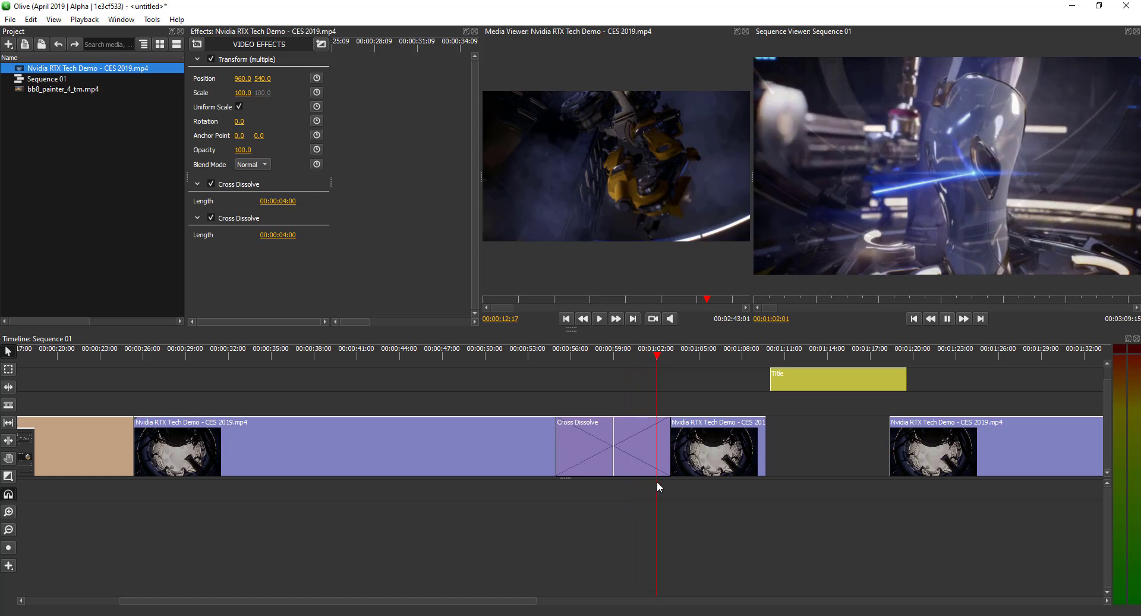
drag(670, 451, 625, 450)
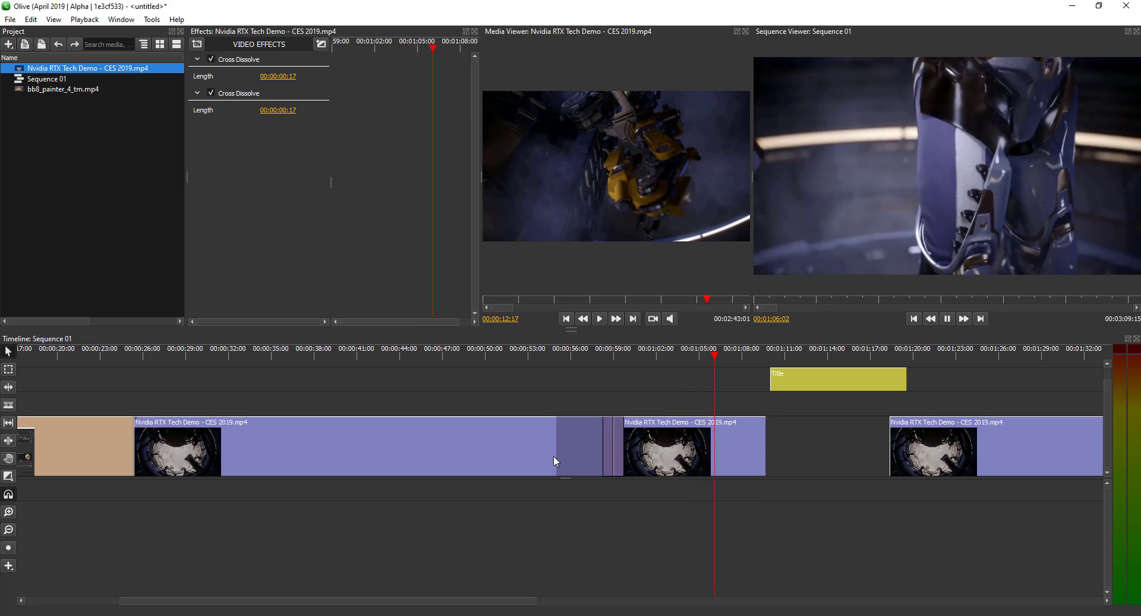
- Add a Stylize > Chromatic Aberration effect to the first Nvidia clip
click(950, 319)
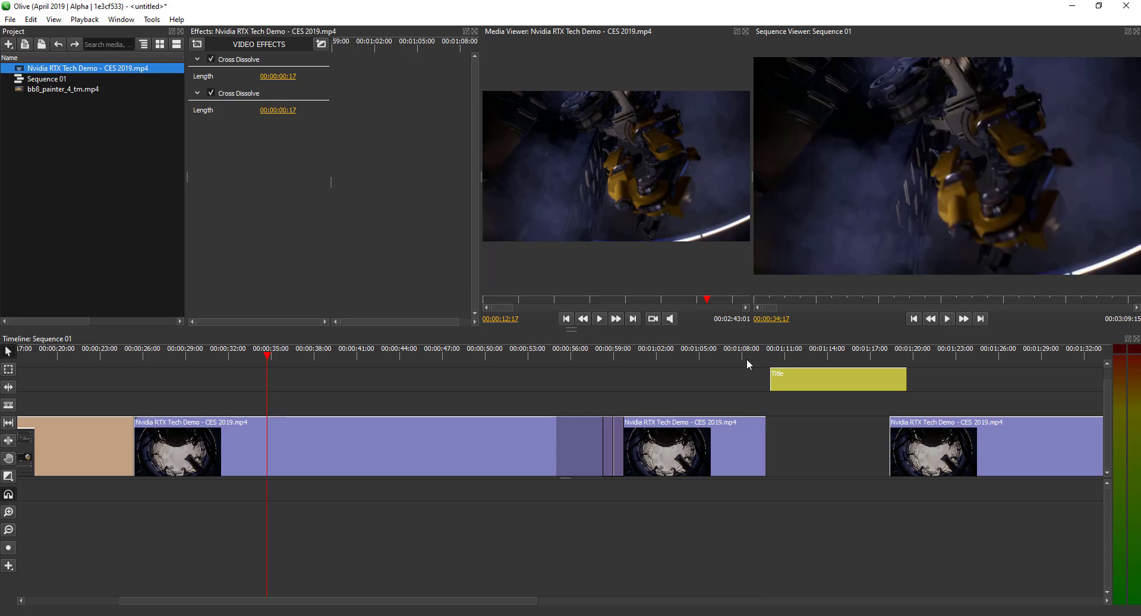
click(305, 425)
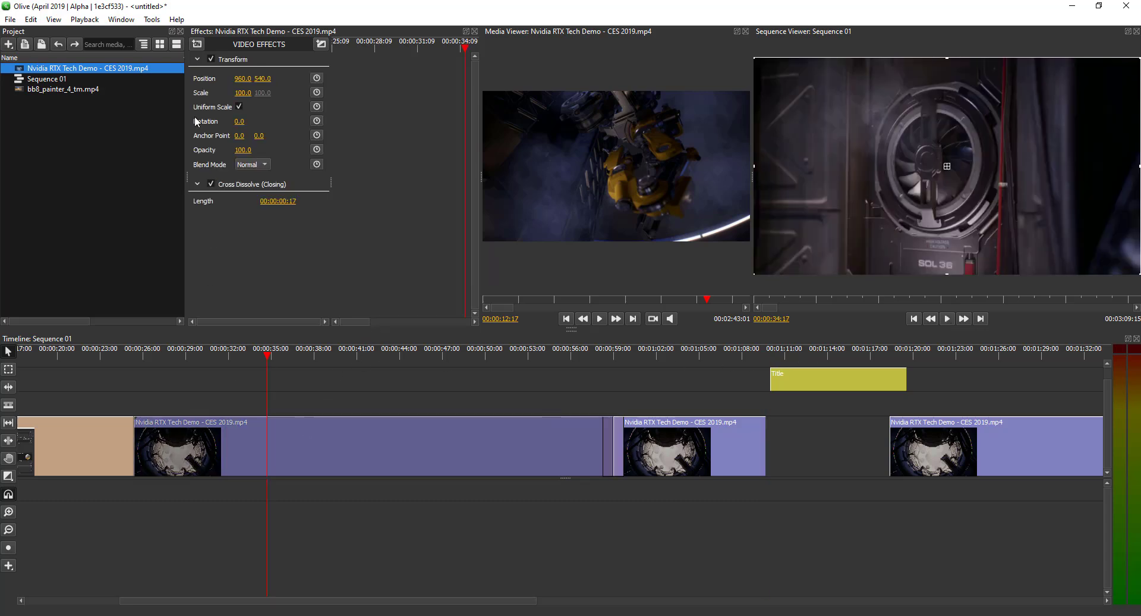
click(202, 44)
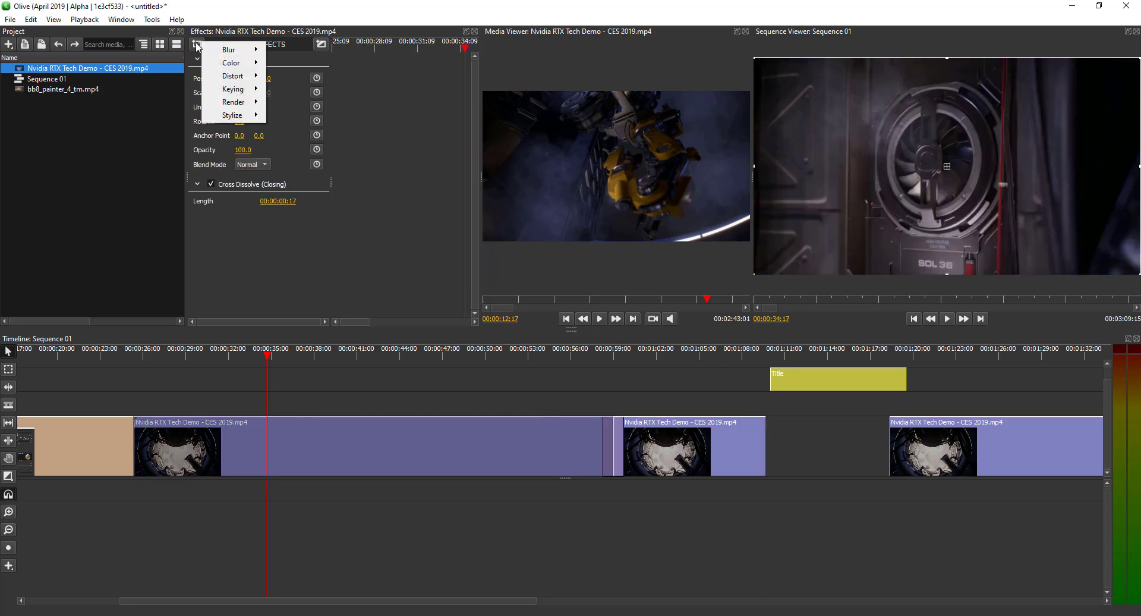
click(260, 278)
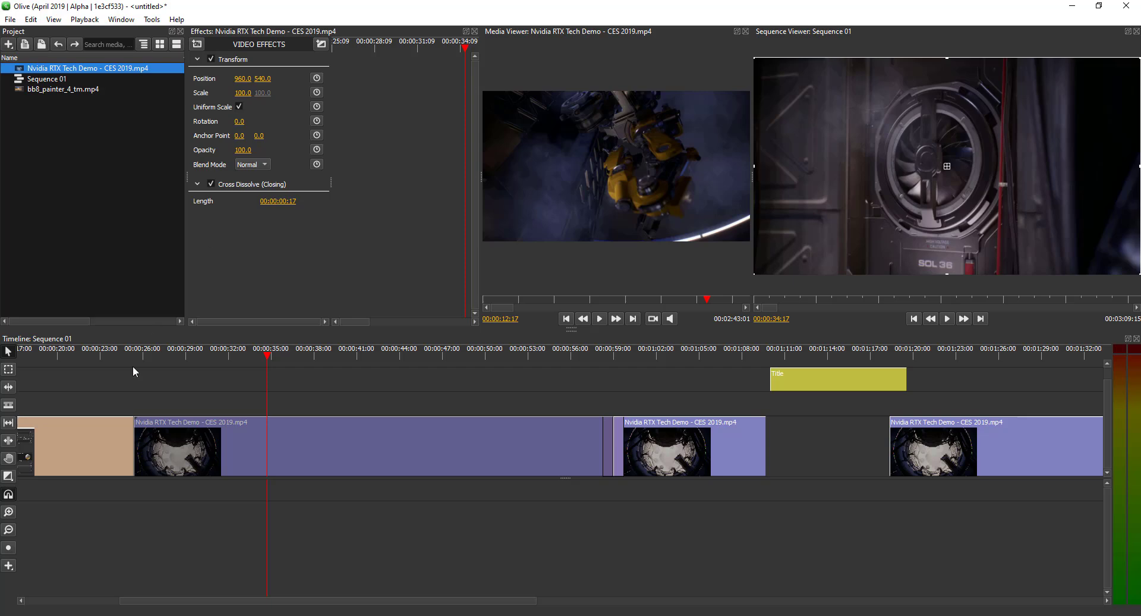
click(197, 46)
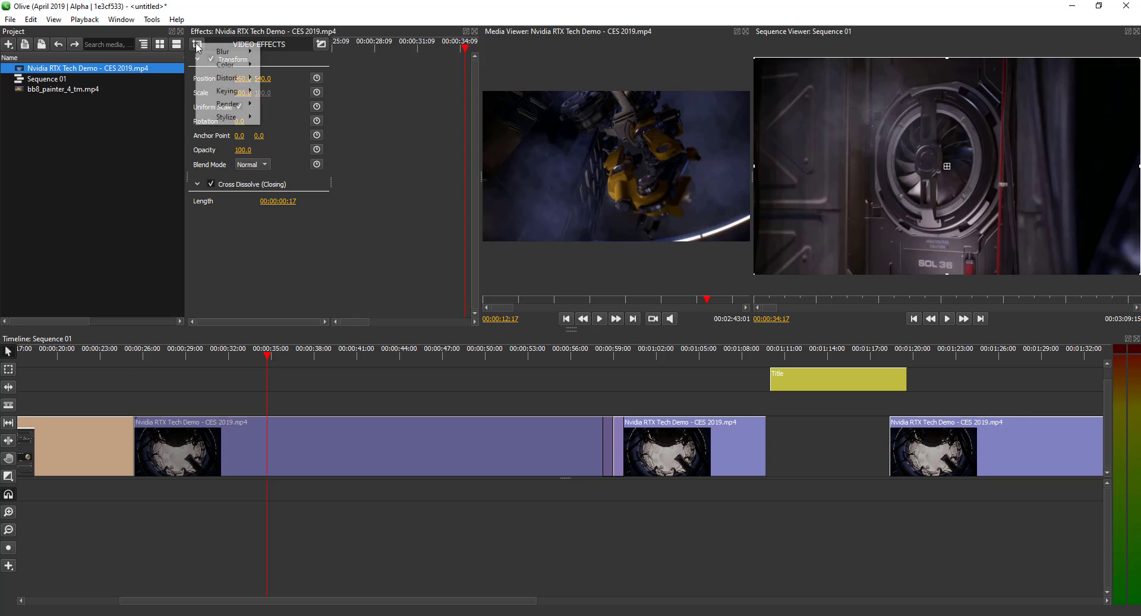
mouse_move(221, 55)
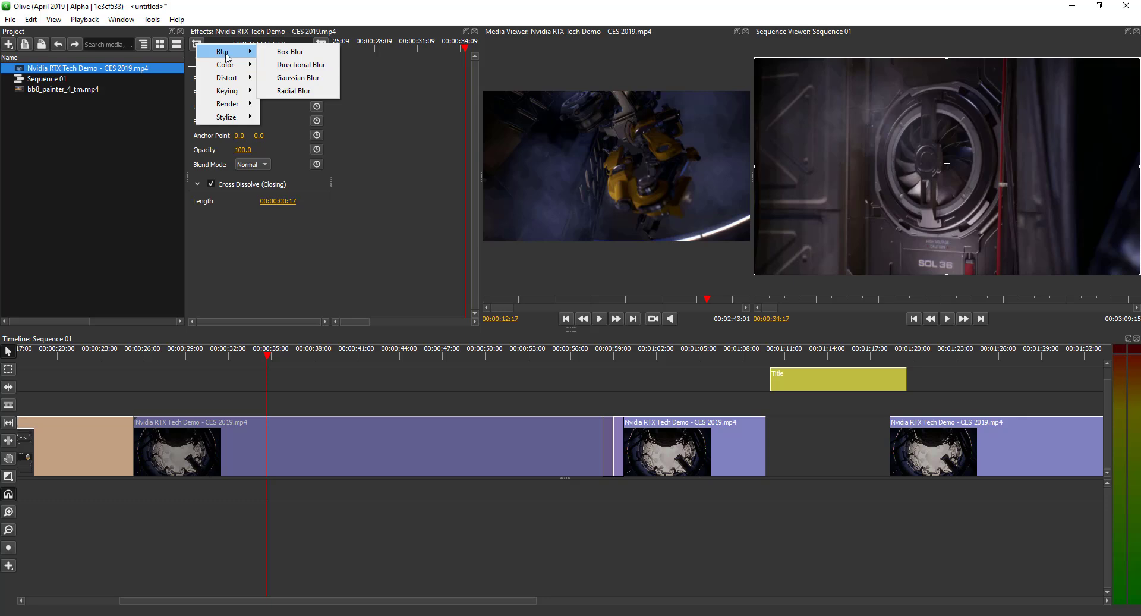
mouse_move(232, 83)
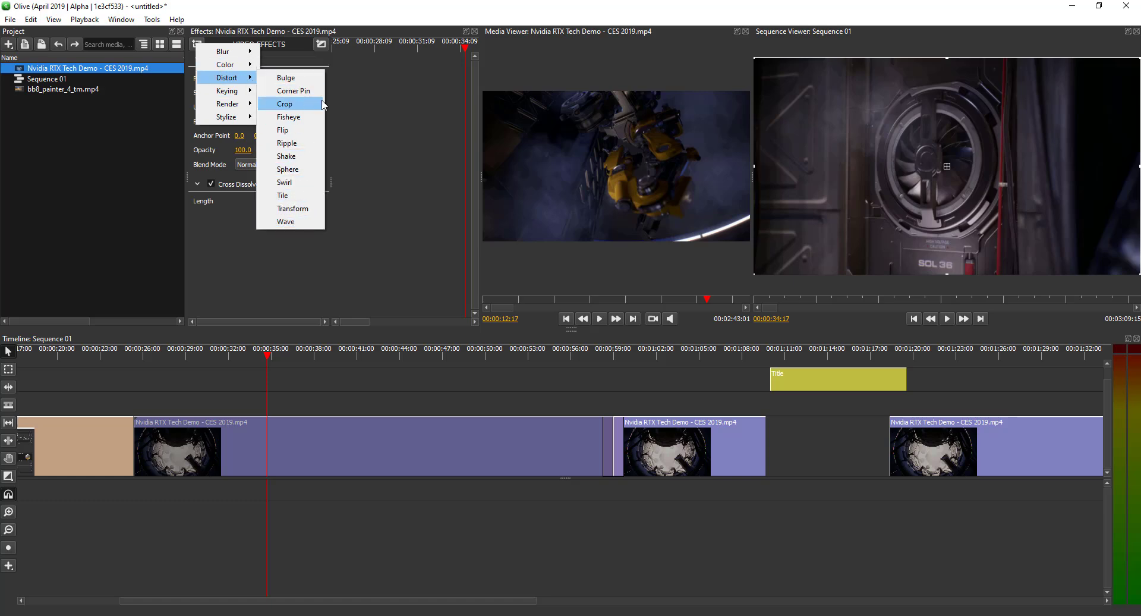
mouse_move(240, 98)
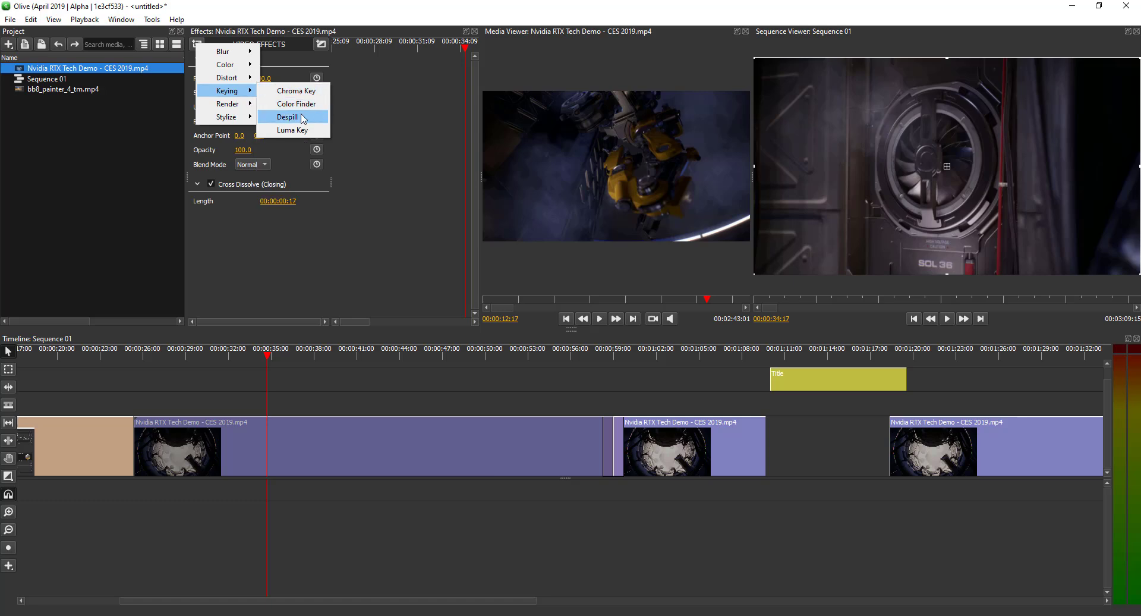
mouse_move(223, 119)
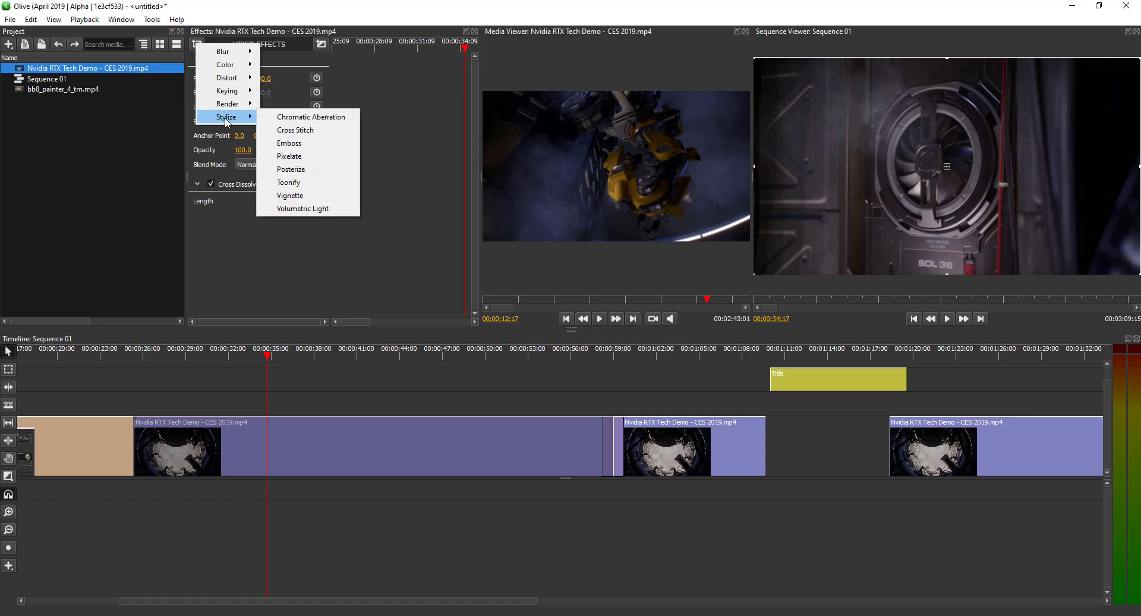
click(328, 119)
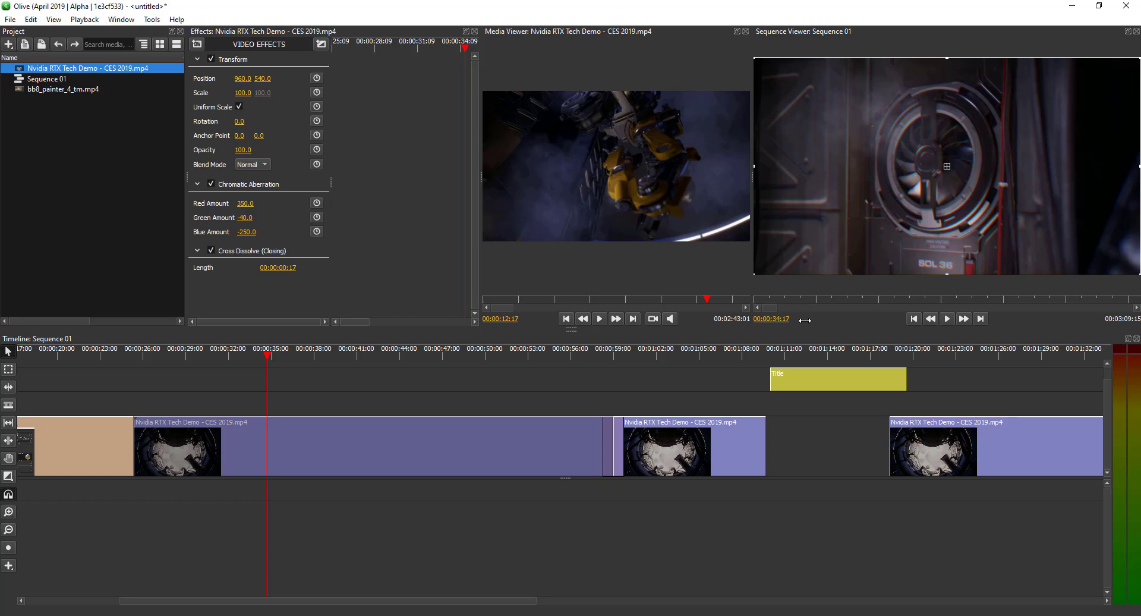
- Raise the aberration's Red Amount to 468, adjust Green, and toggle the effect to compare
drag(664, 330, 568, 519)
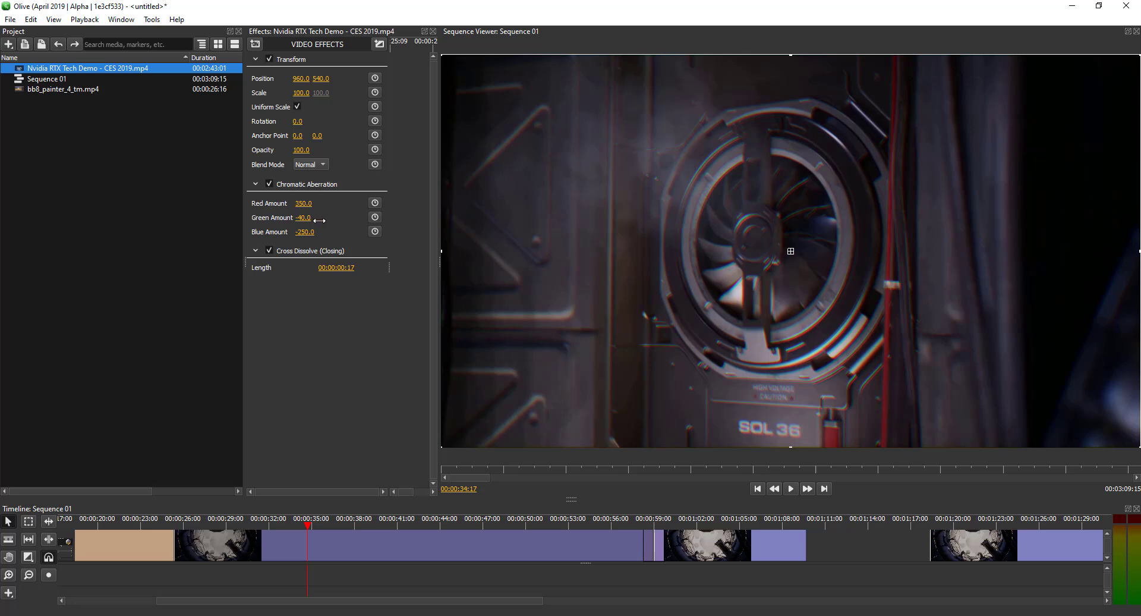
drag(302, 203, 375, 204)
drag(304, 203, 283, 218)
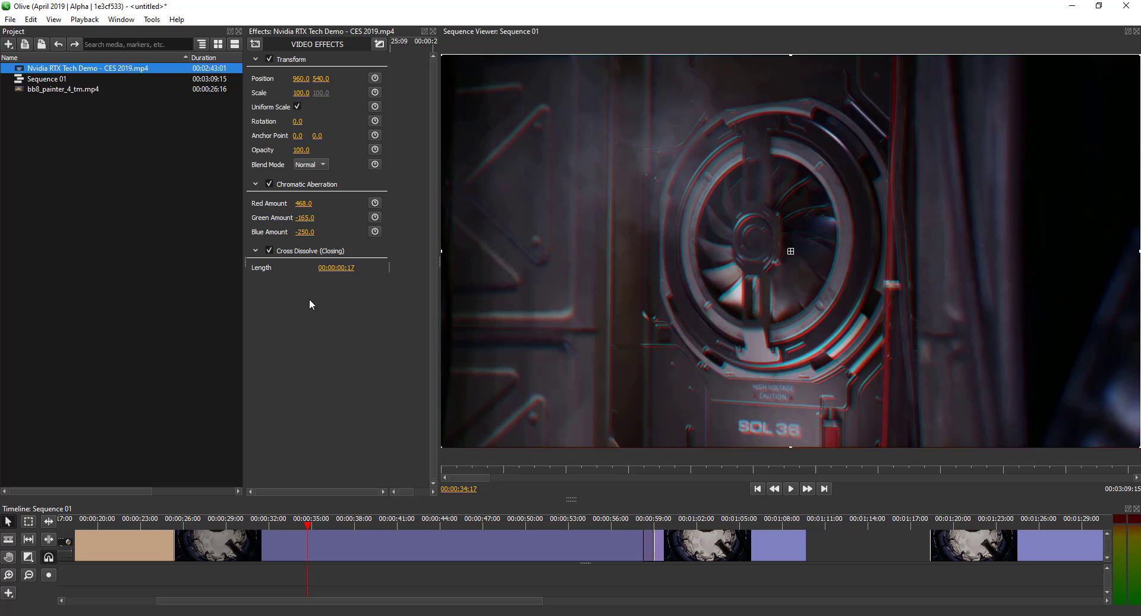
click(270, 184)
click(269, 183)
click(269, 184)
click(270, 184)
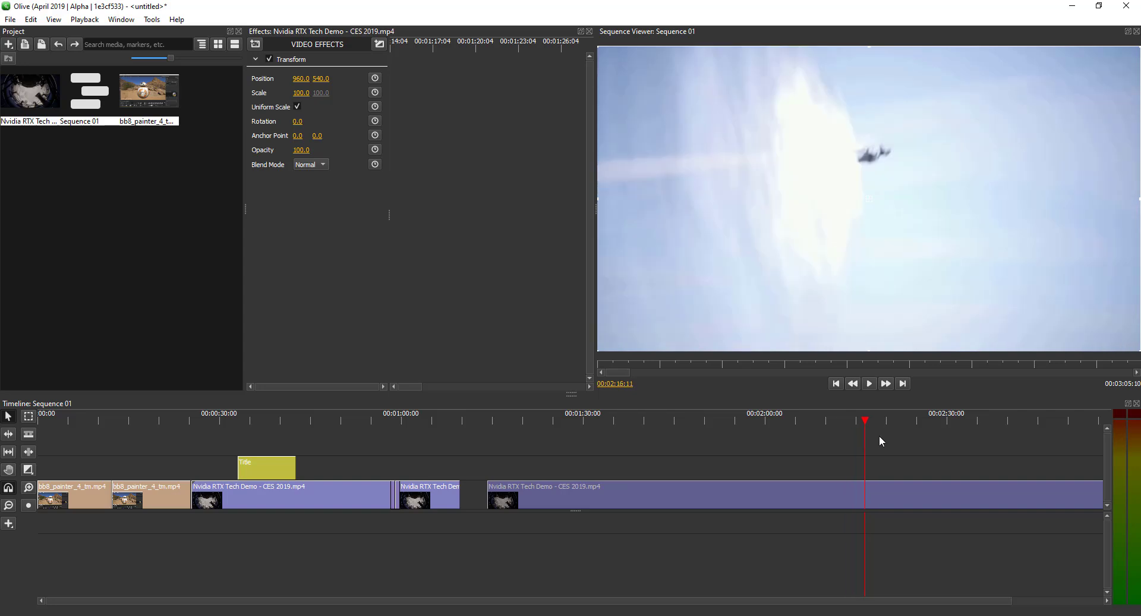
- Apply Color > Color Correction to the final Nvidia clip with Tint raised to 21.0
click(1005, 438)
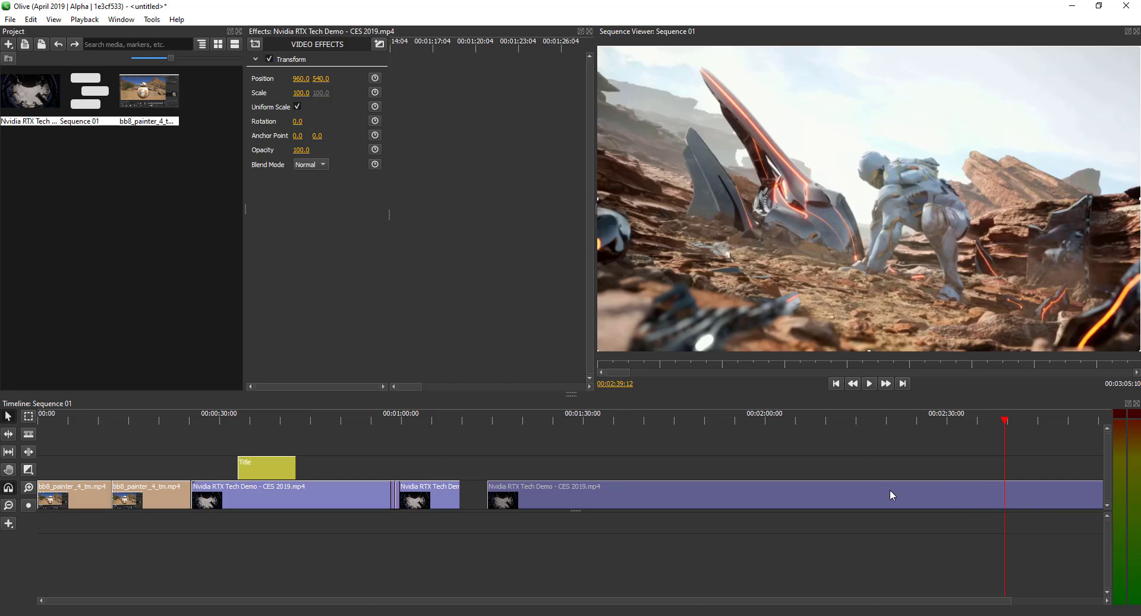
click(255, 44)
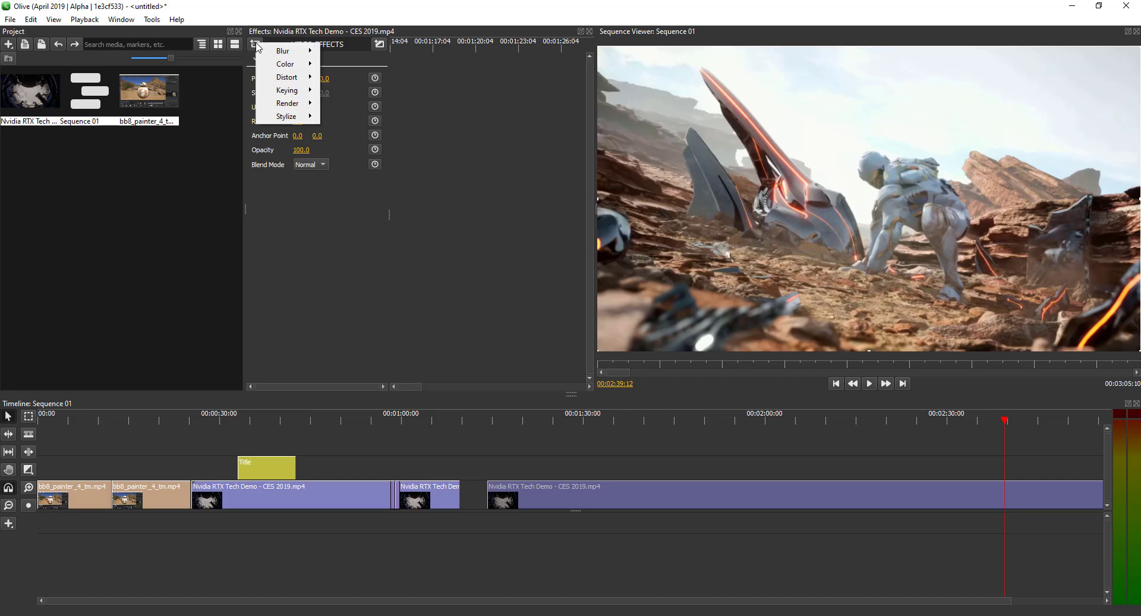
mouse_move(288, 65)
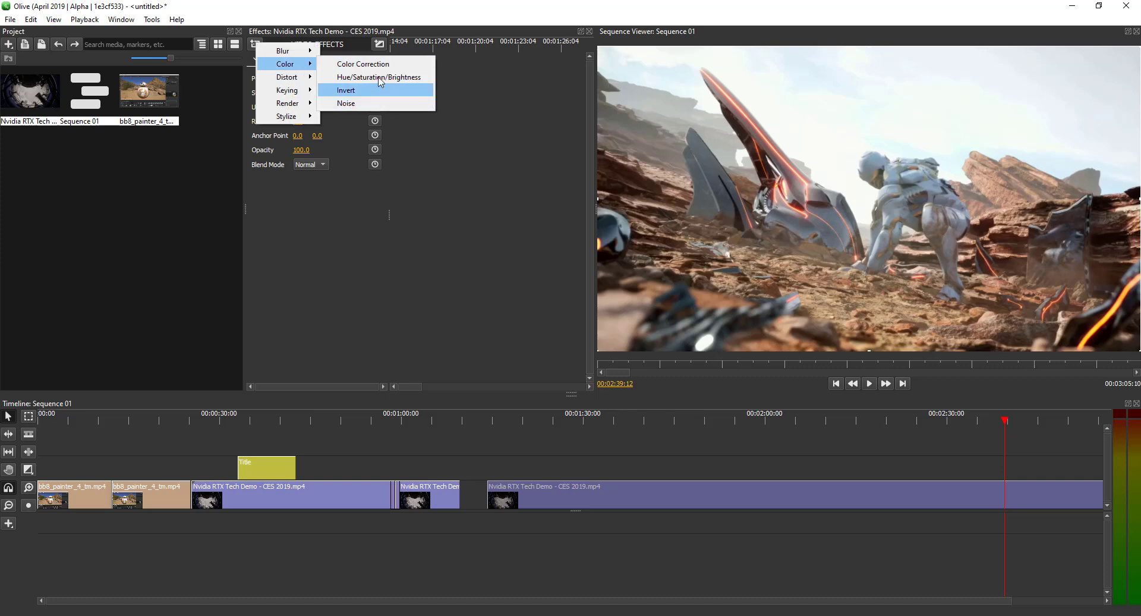
click(364, 63)
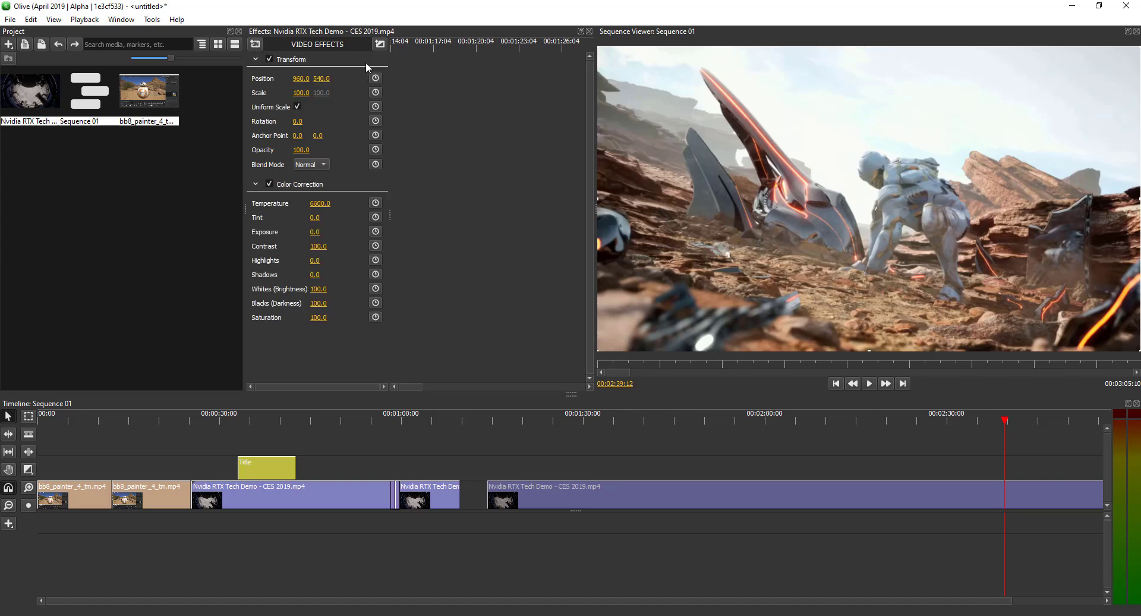
mouse_move(315, 218)
mouse_down()
mouse_move(328, 217)
mouse_move(310, 217)
mouse_up()
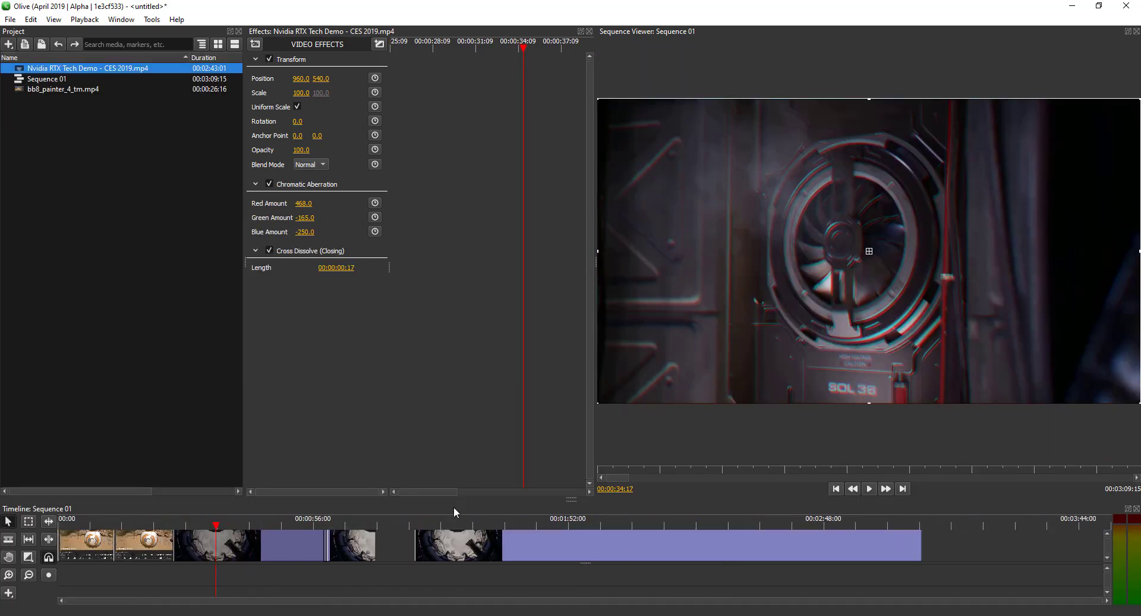
- Move the Title clip earlier, to around 00:00:40 above the first Nvidia clip
drag(462, 500, 453, 409)
scroll(391, 526, up, 2)
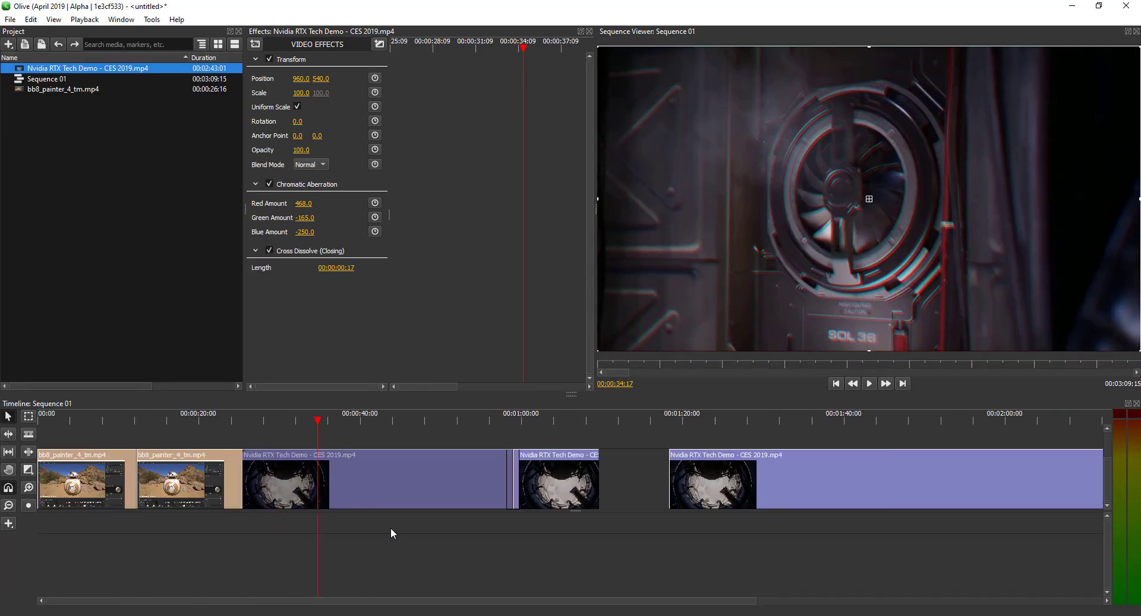
scroll(391, 527, down, 1)
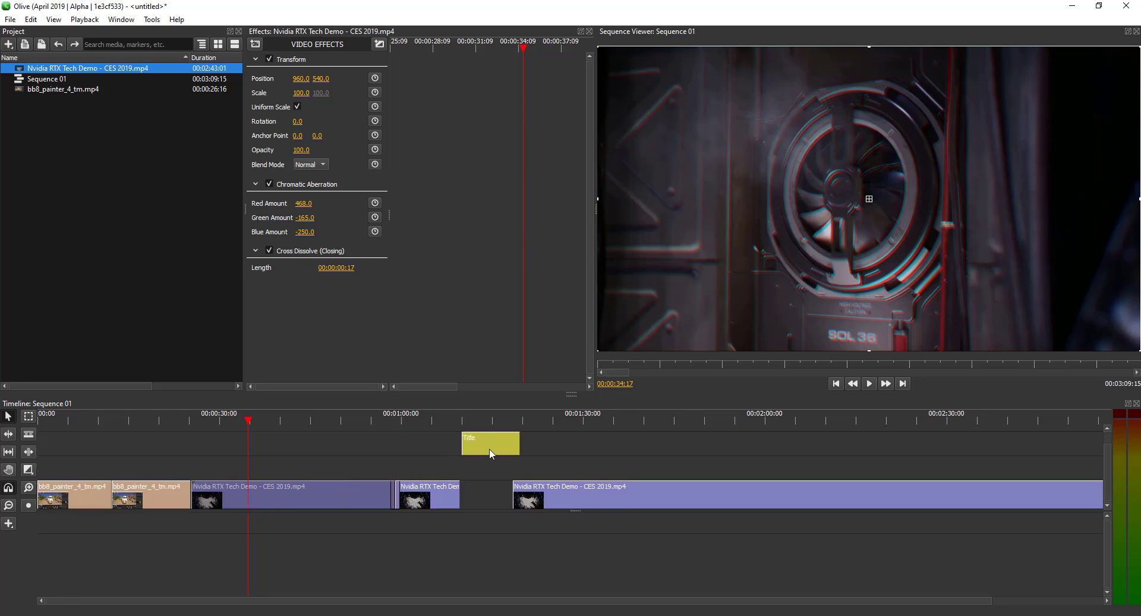
drag(490, 452, 276, 474)
click(237, 423)
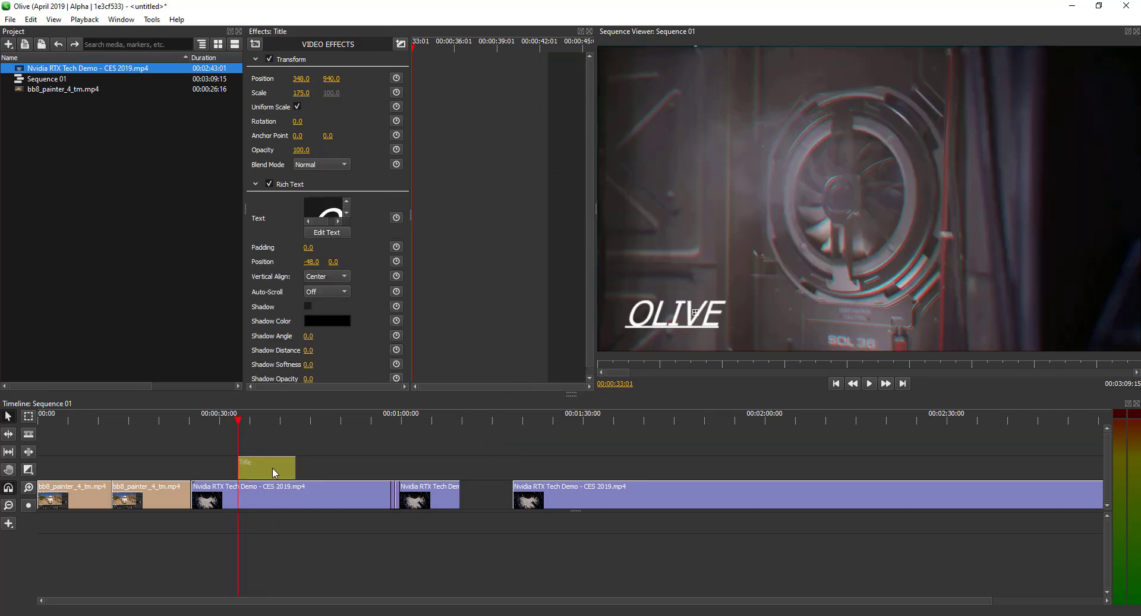
- Restyle the OLIVE text as upright Lato Bold, turning italic off
click(329, 232)
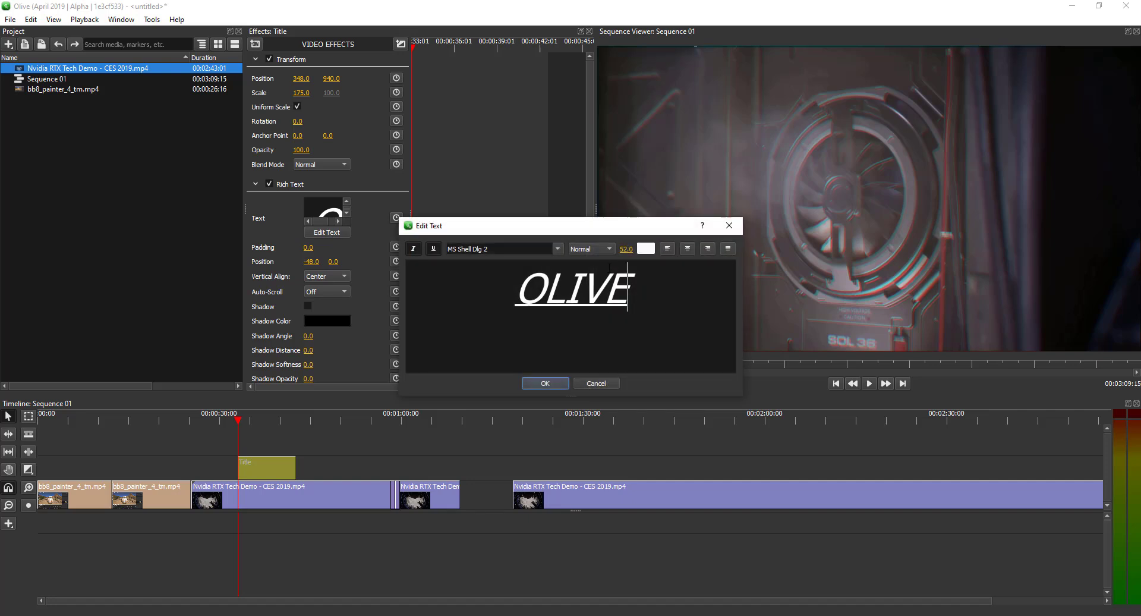
key(ctrl+a)
click(413, 249)
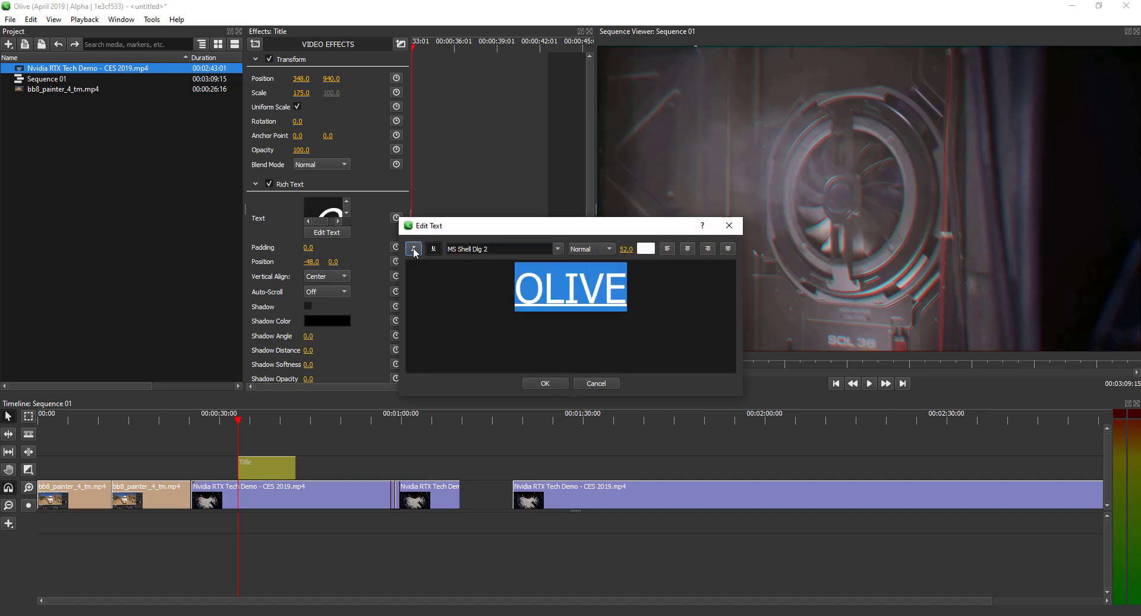
triple_click(511, 249)
text(lato)
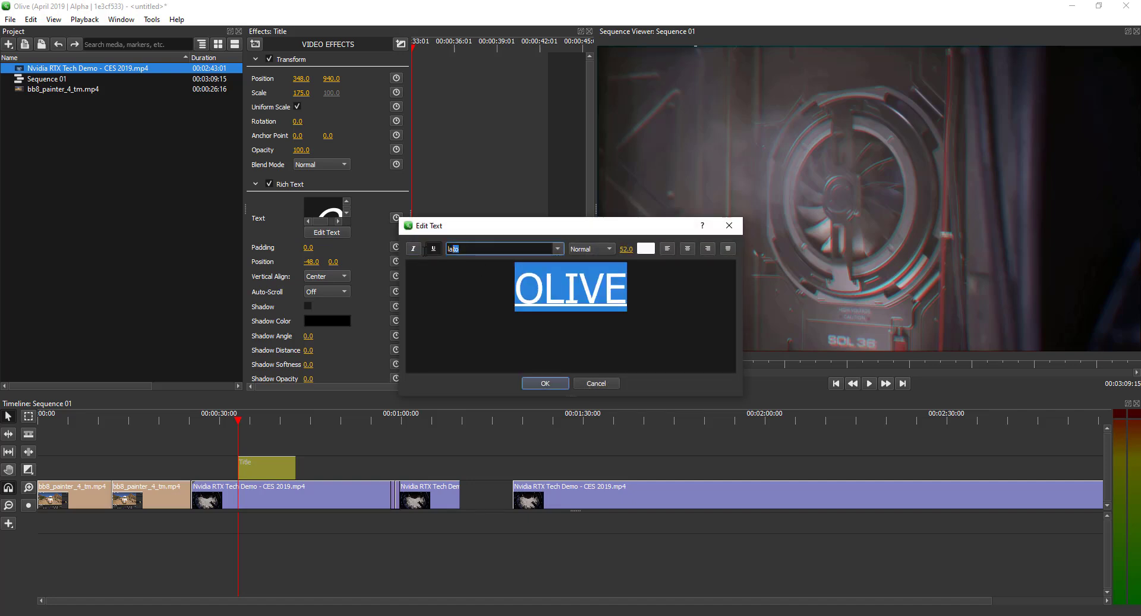
key(Return)
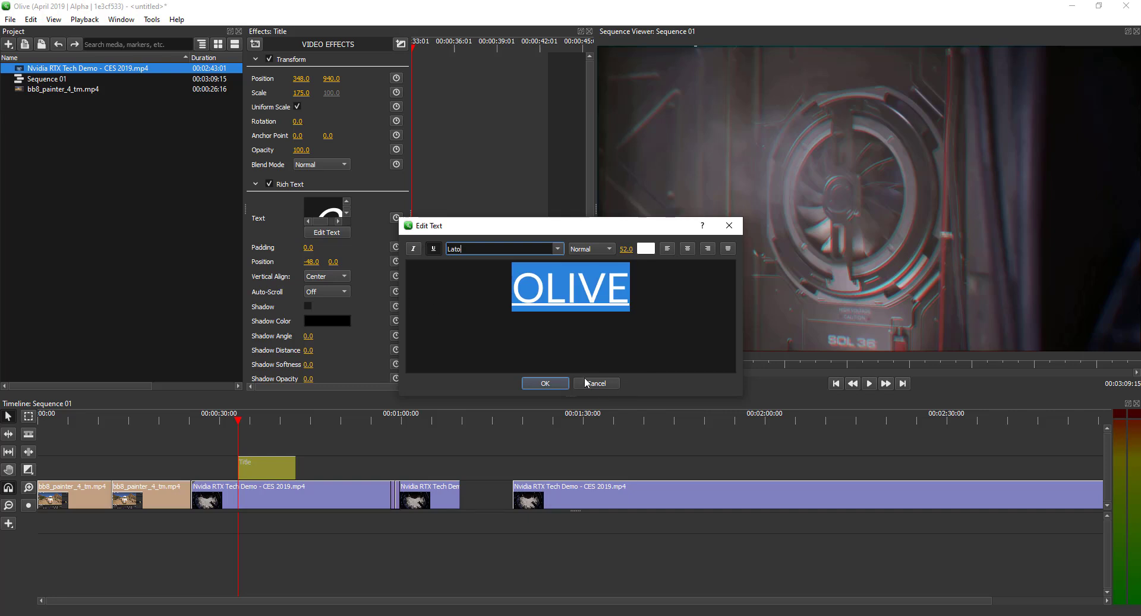
click(600, 248)
click(591, 285)
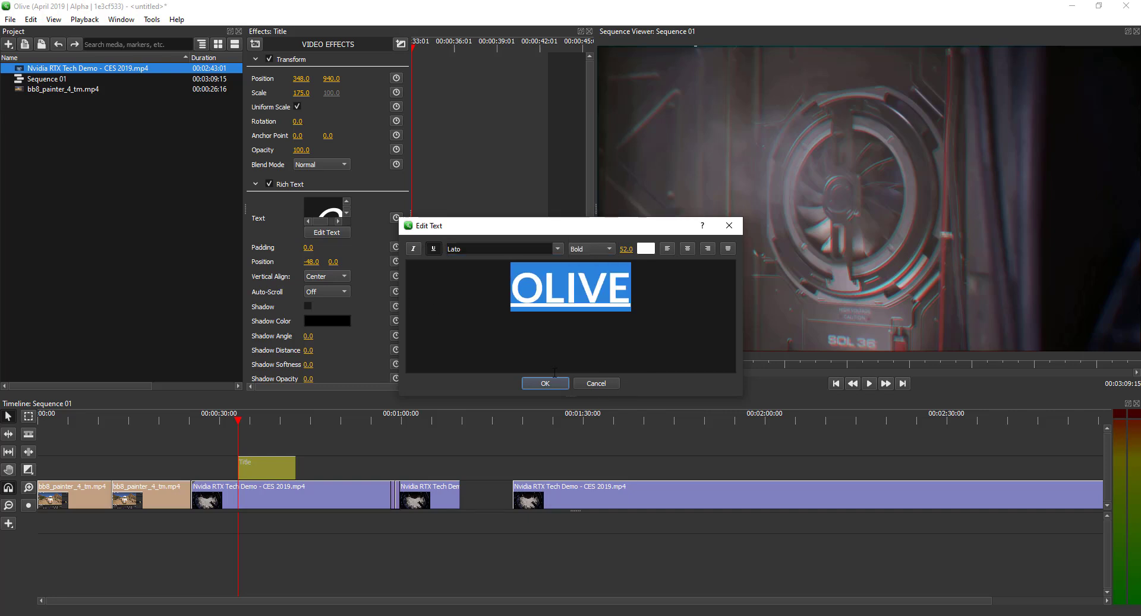
click(547, 384)
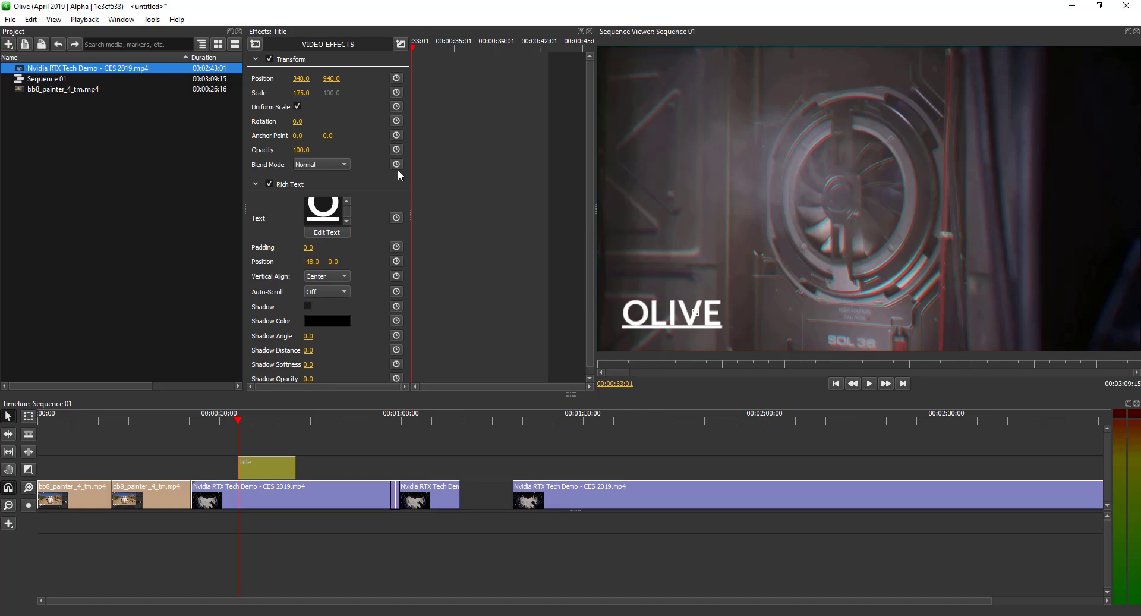
- Keyframe the OLIVE title later in time at Position X 1078 and Opacity 0
click(397, 78)
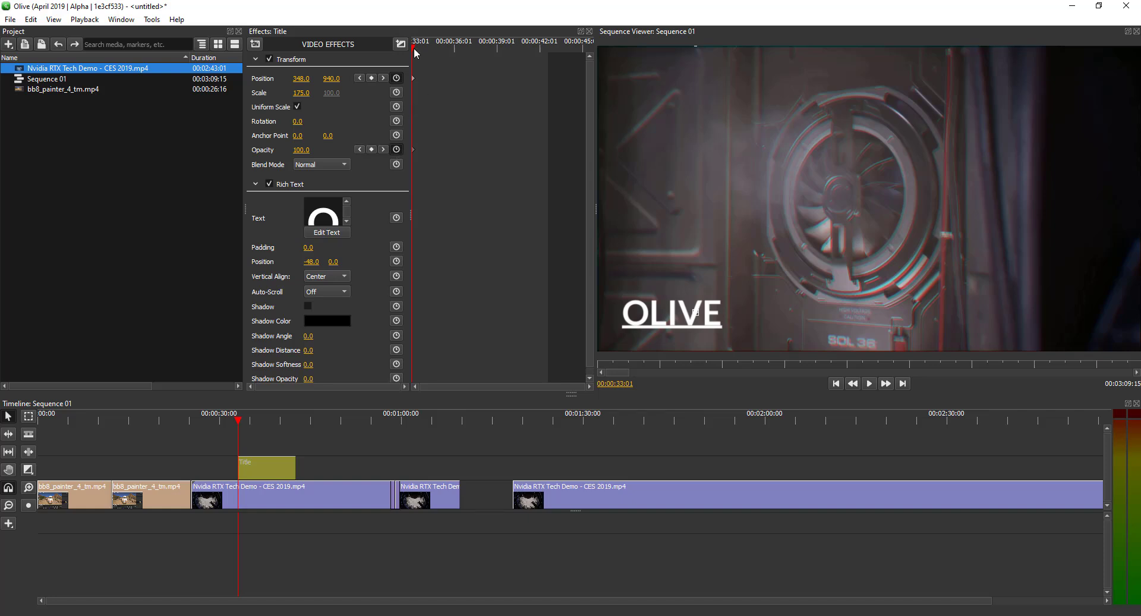
drag(413, 47, 450, 69)
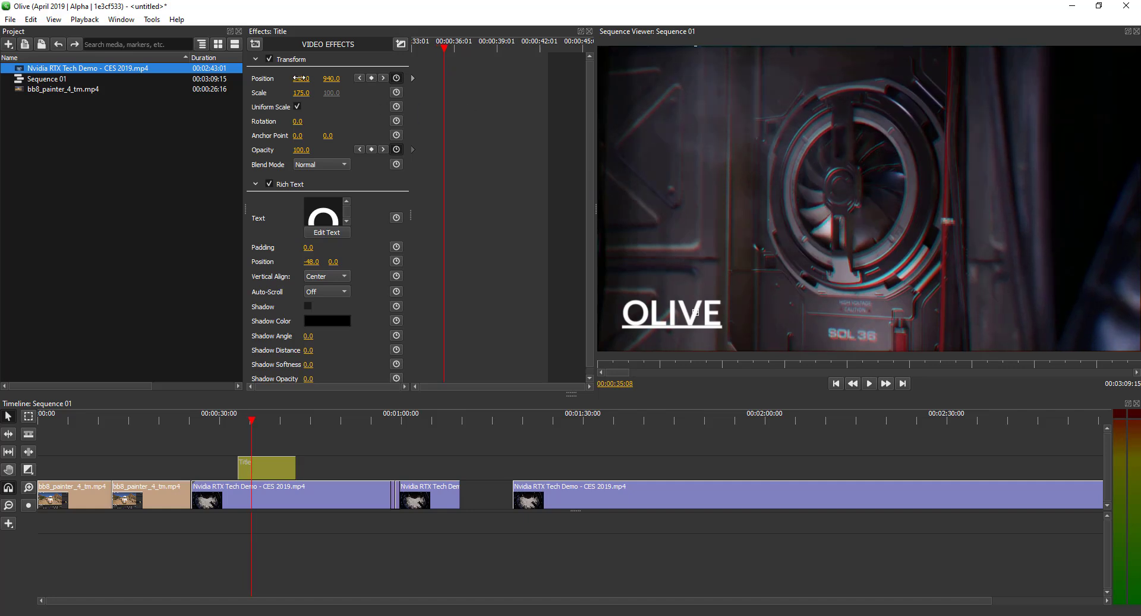
drag(300, 78, 517, 78)
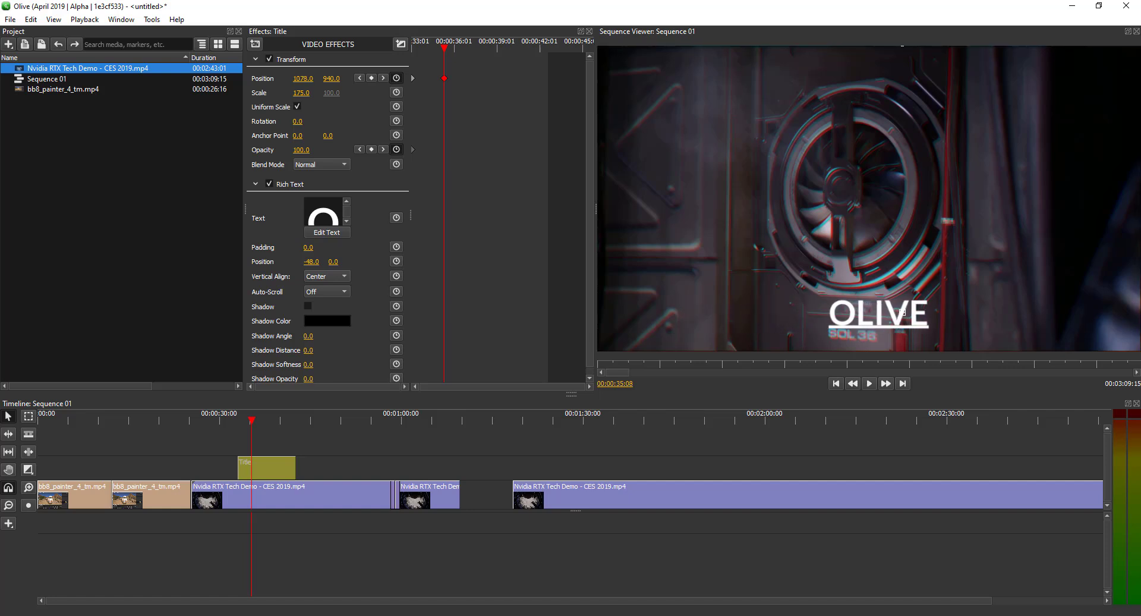
click(304, 150)
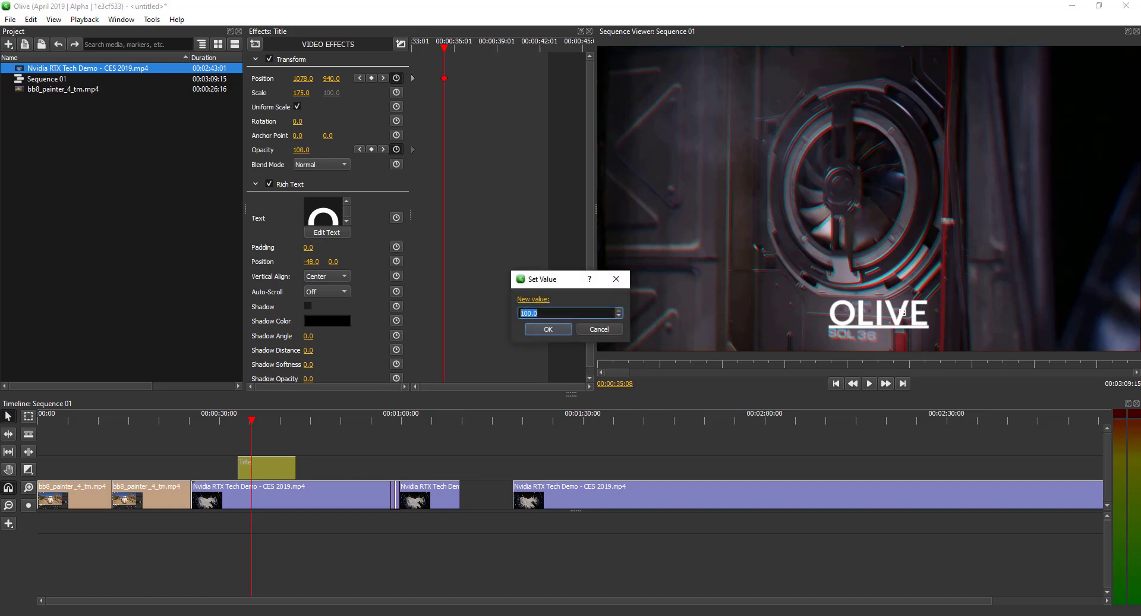
text(0)
click(535, 324)
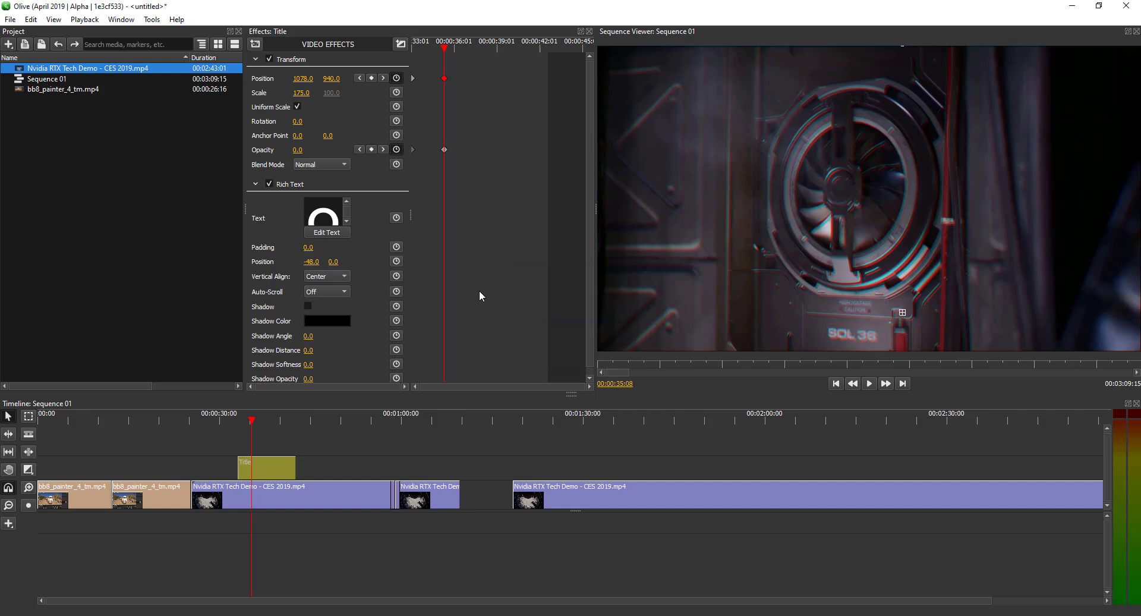
- Add an earlier Opacity keyframe at 100 and return the playhead to the title's start
mouse_move(446, 50)
mouse_down()
mouse_move(395, 48)
mouse_move(429, 59)
mouse_up()
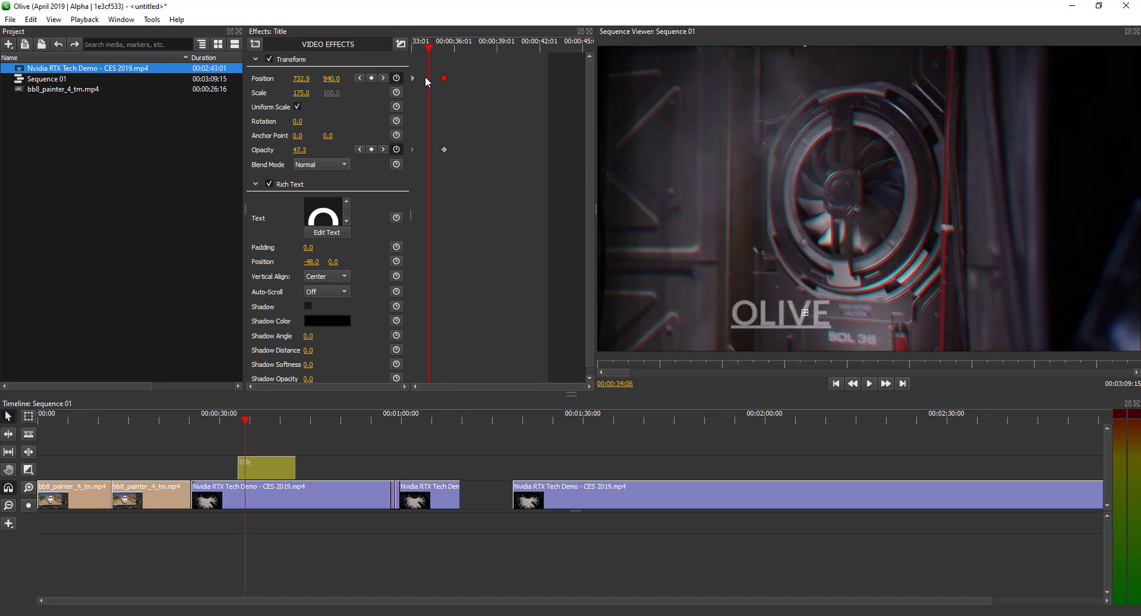
click(300, 150)
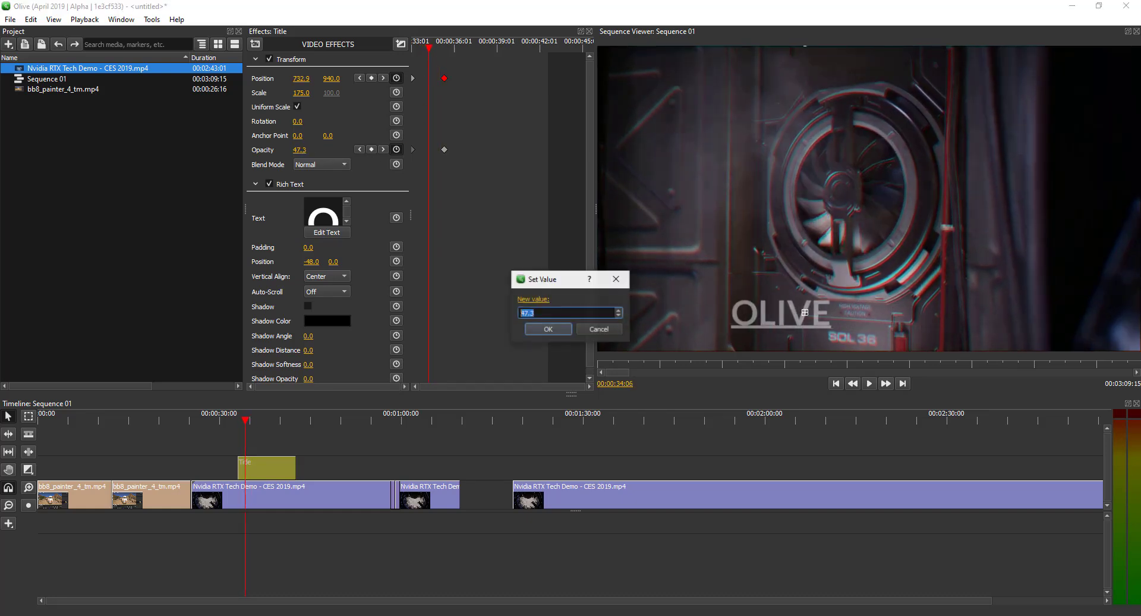
text(100)
key(Return)
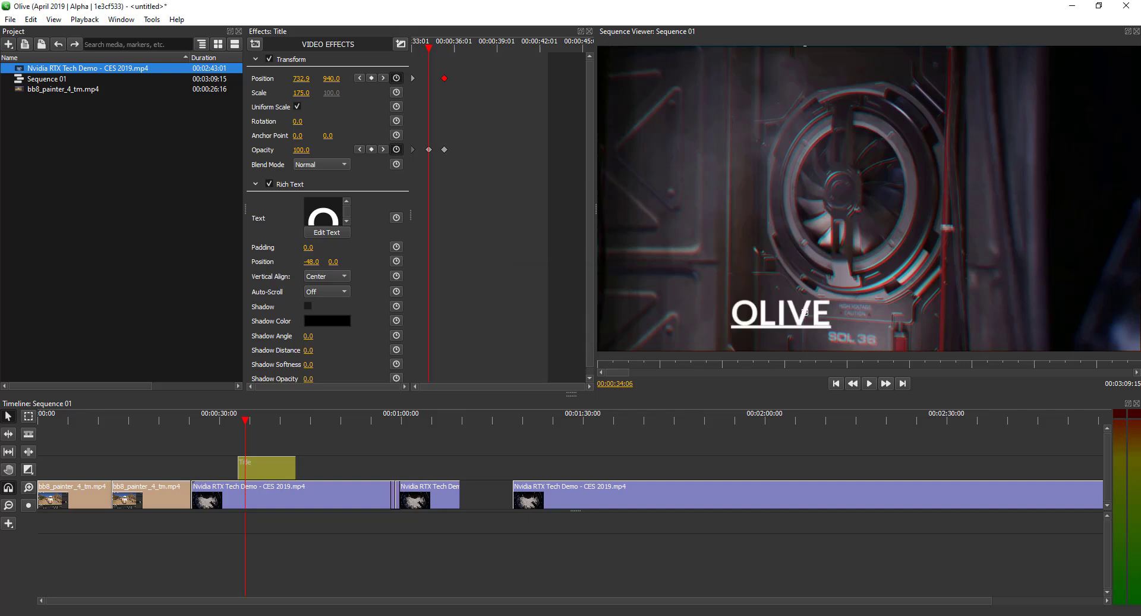
drag(436, 49, 380, 51)
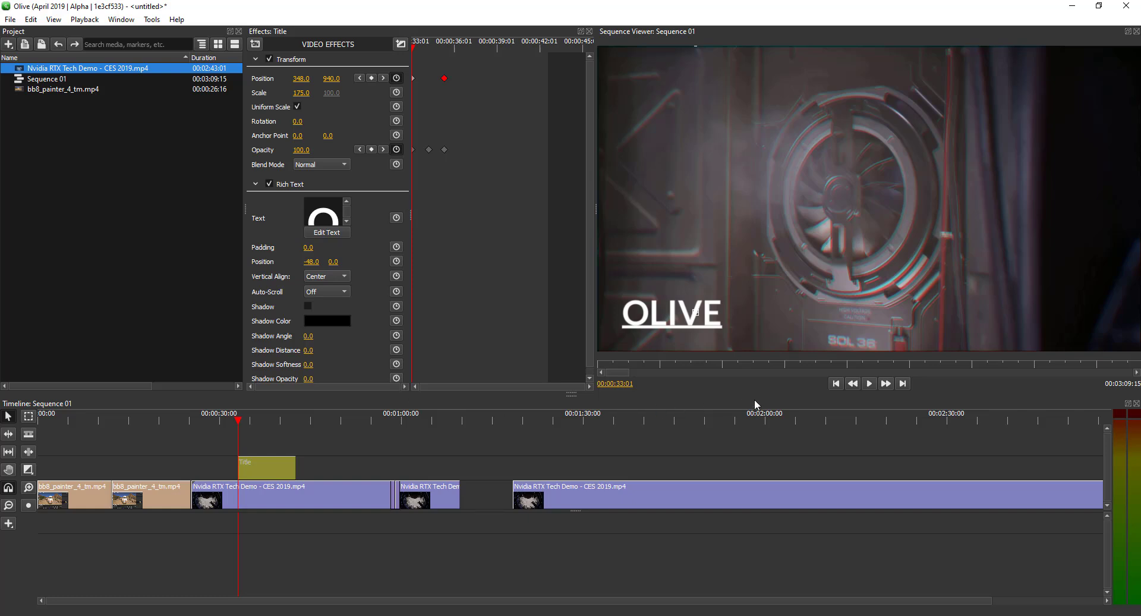
- Preview the title's slide-and-fade animation and check the opacity keyframe options
click(868, 384)
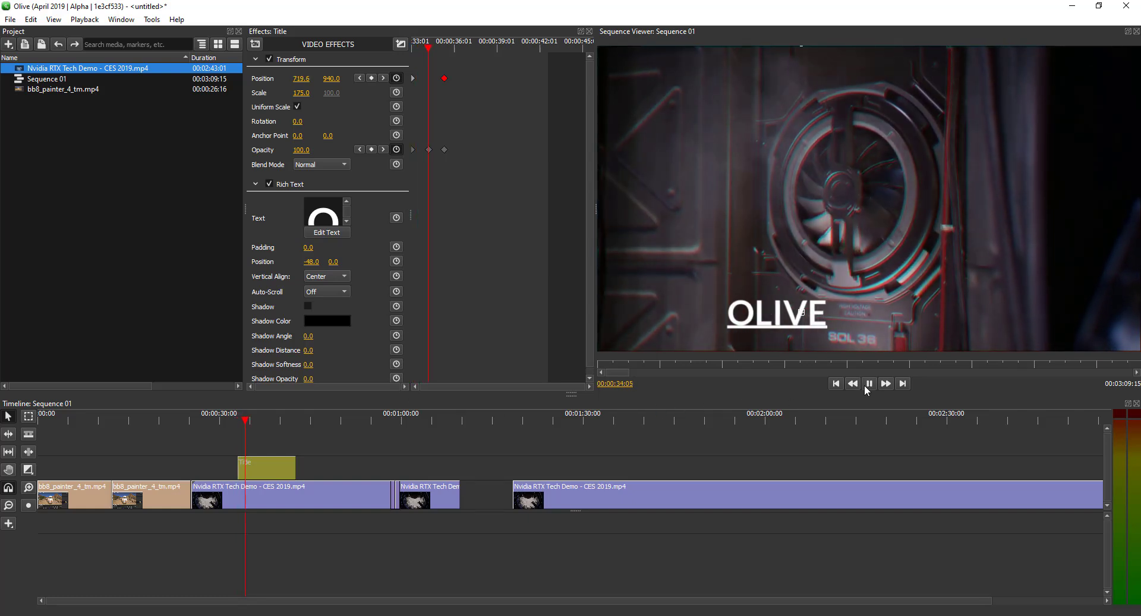
key(space)
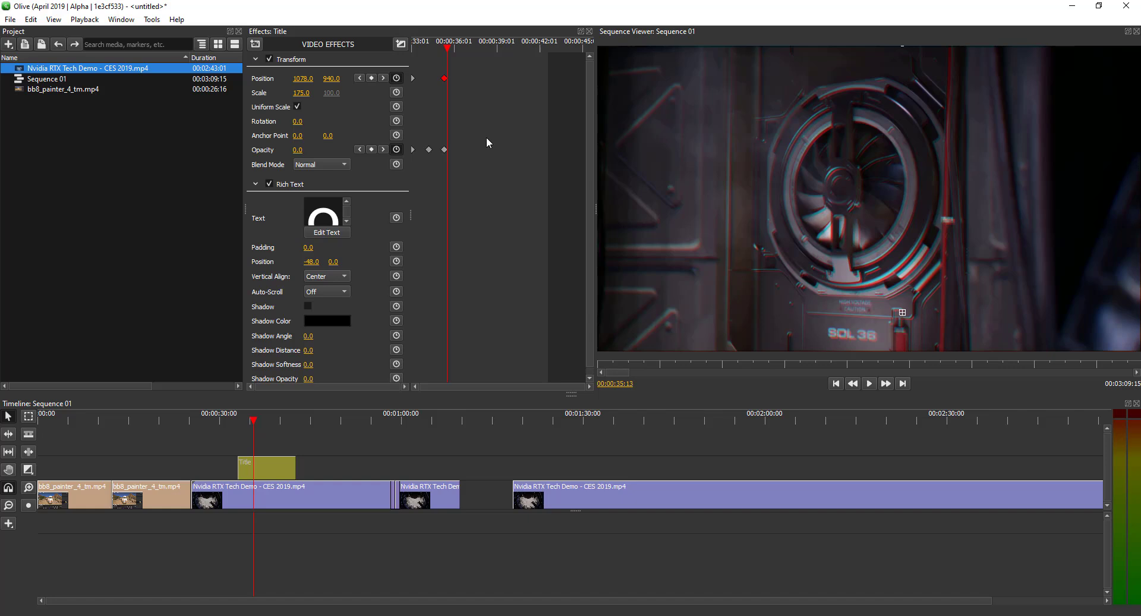
right_click(428, 150)
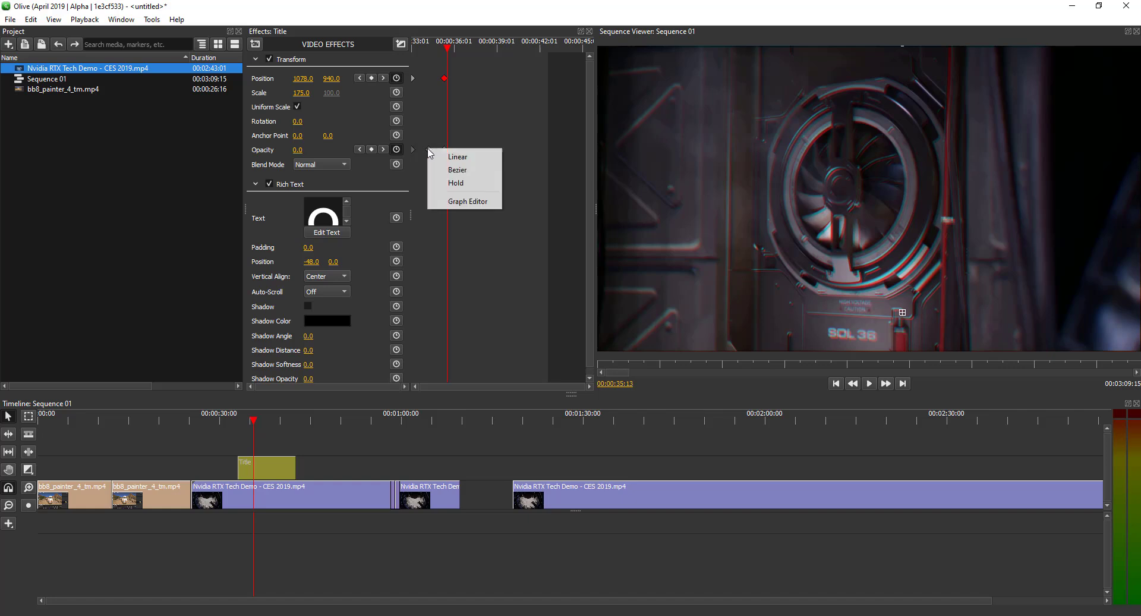
click(526, 128)
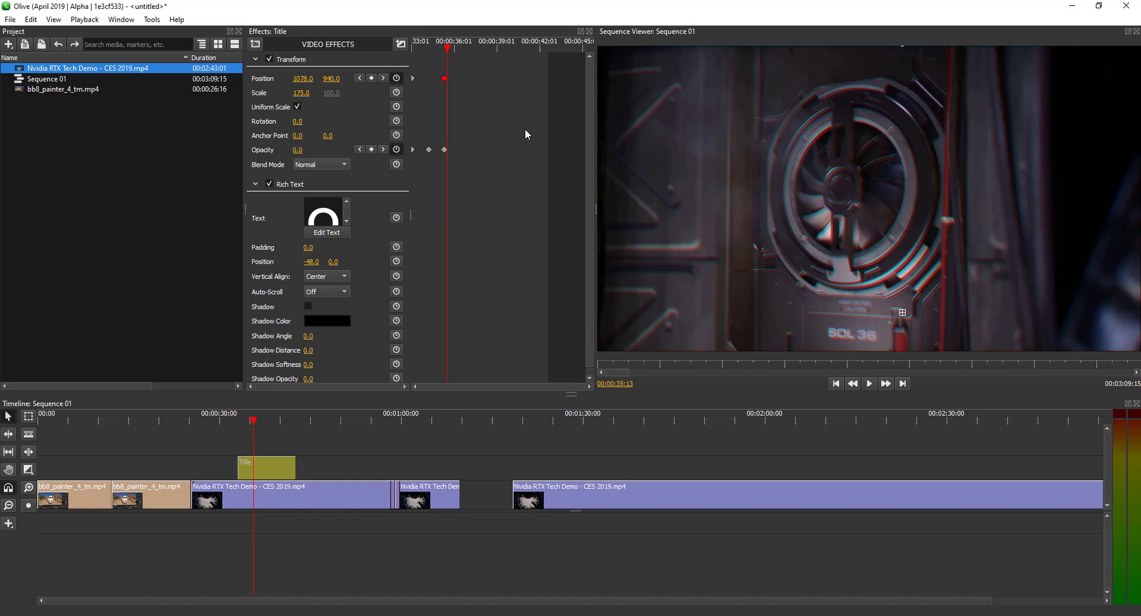
- Switch both Opacity keyframes to Bezier interpolation and rewind the playhead to the start
drag(485, 127, 410, 177)
right_click(444, 150)
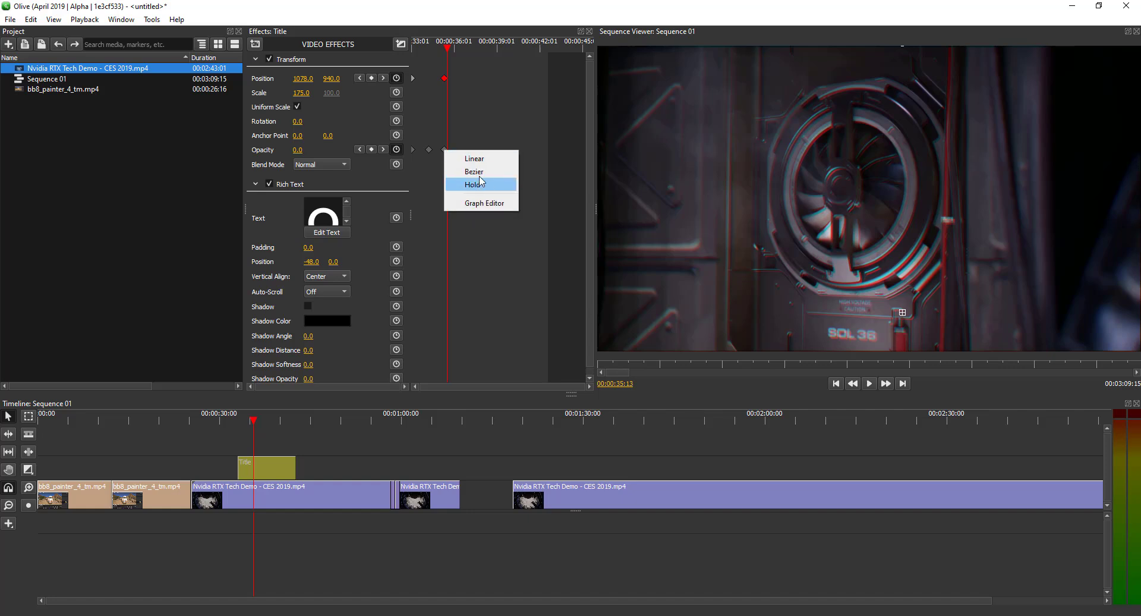
click(486, 172)
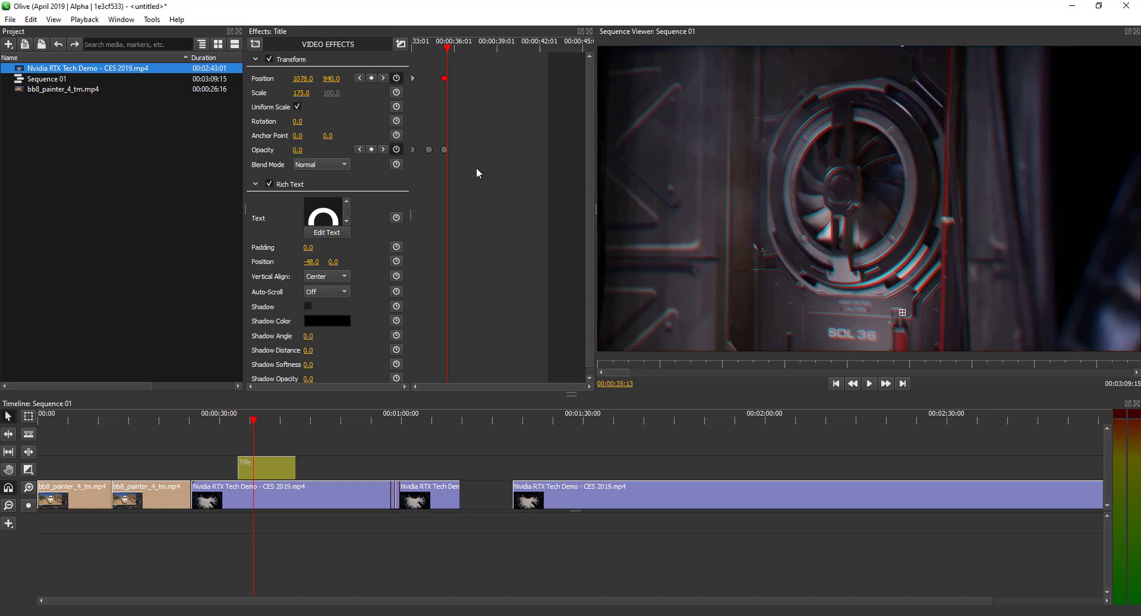
drag(447, 50, 396, 58)
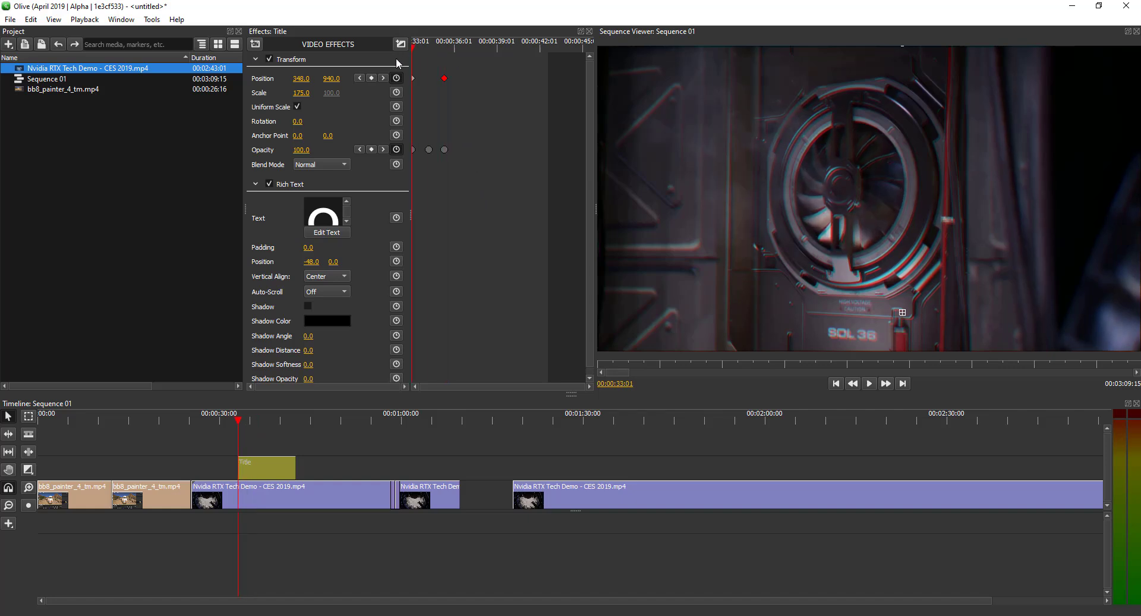
click(127, 20)
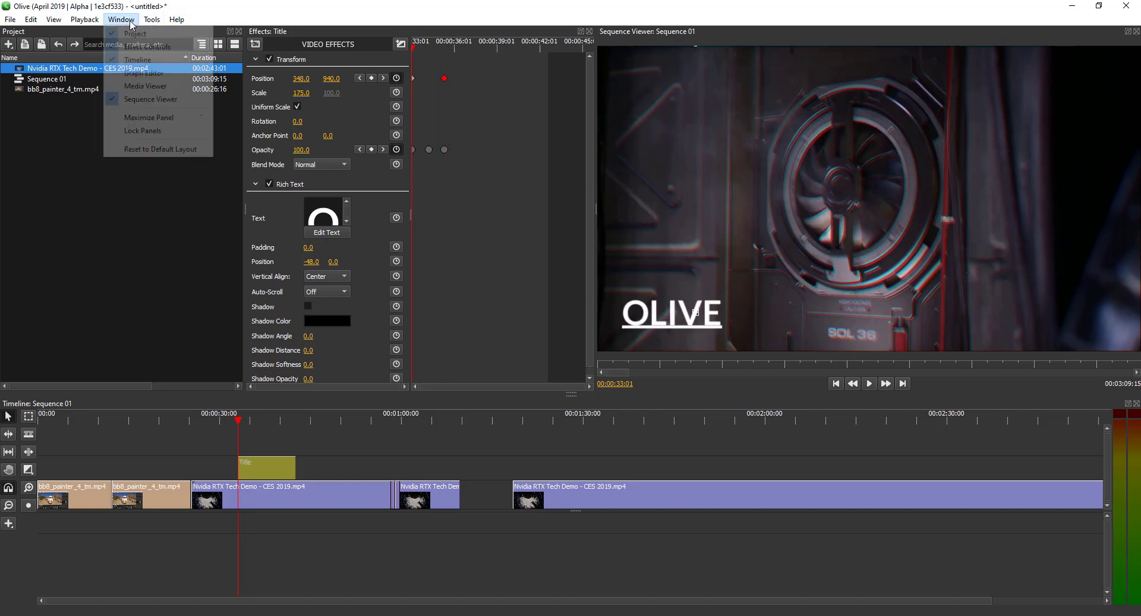
- Show the Graph Editor, push the final Opacity keyframe later, and set Project items to icon view
click(153, 73)
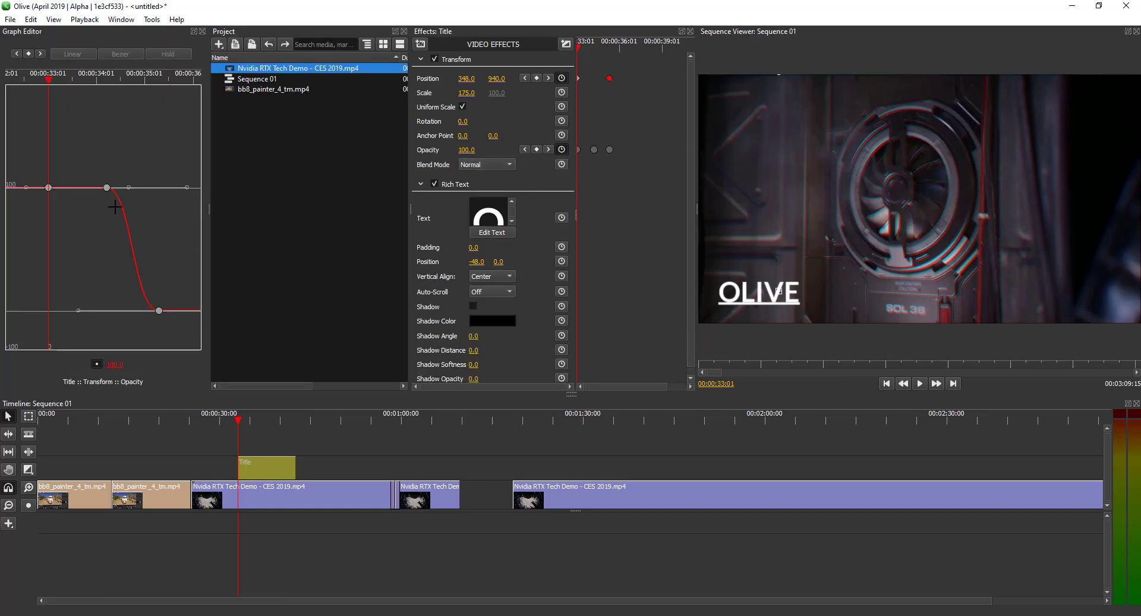
drag(159, 311, 183, 313)
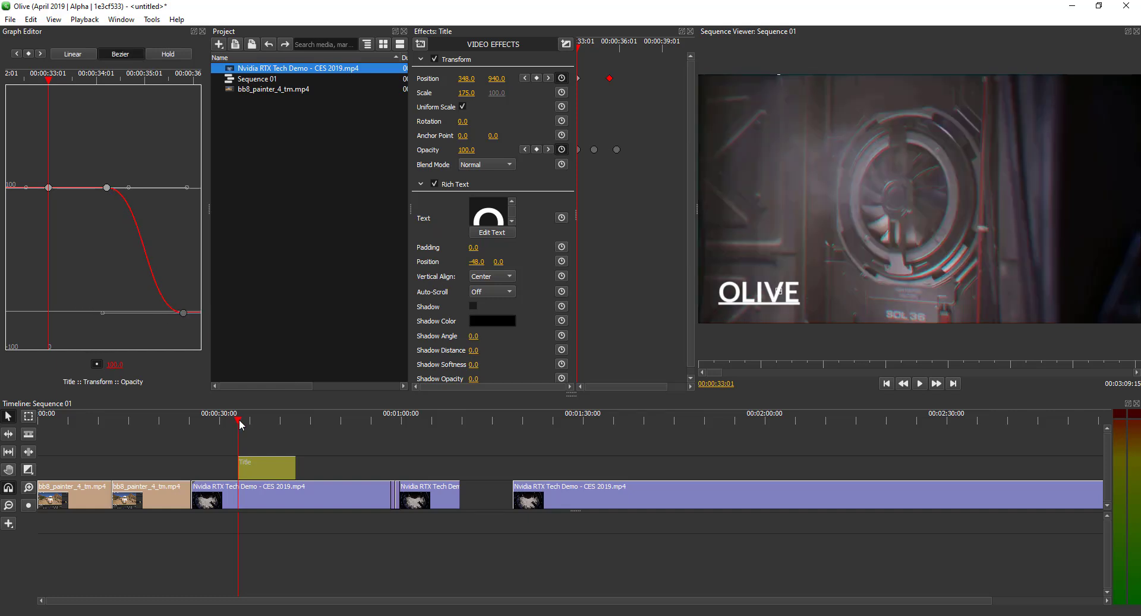
drag(241, 422, 247, 422)
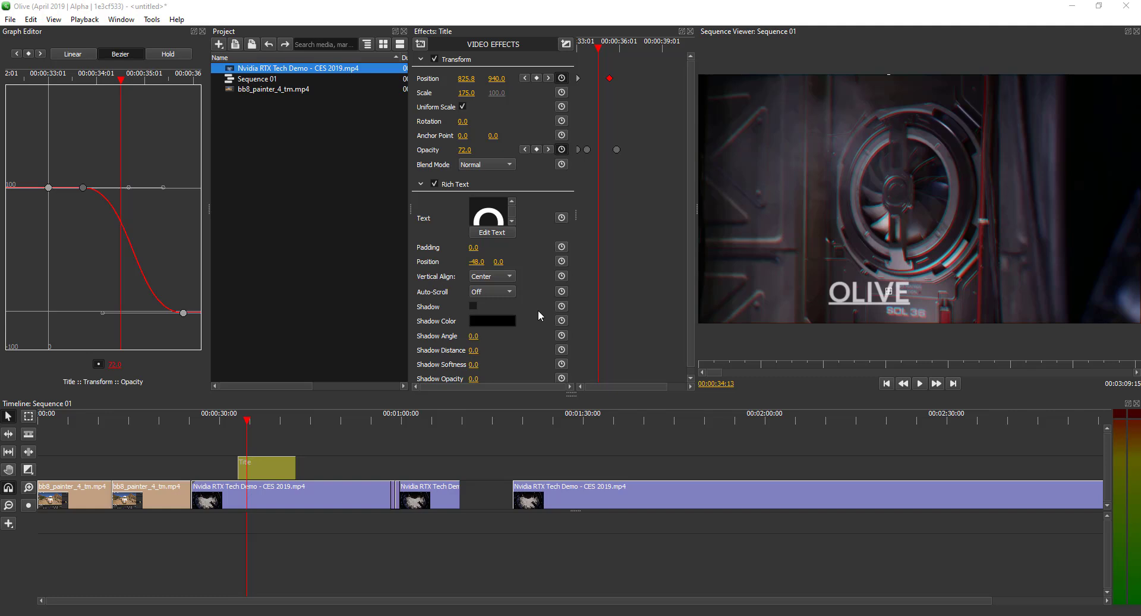
click(383, 46)
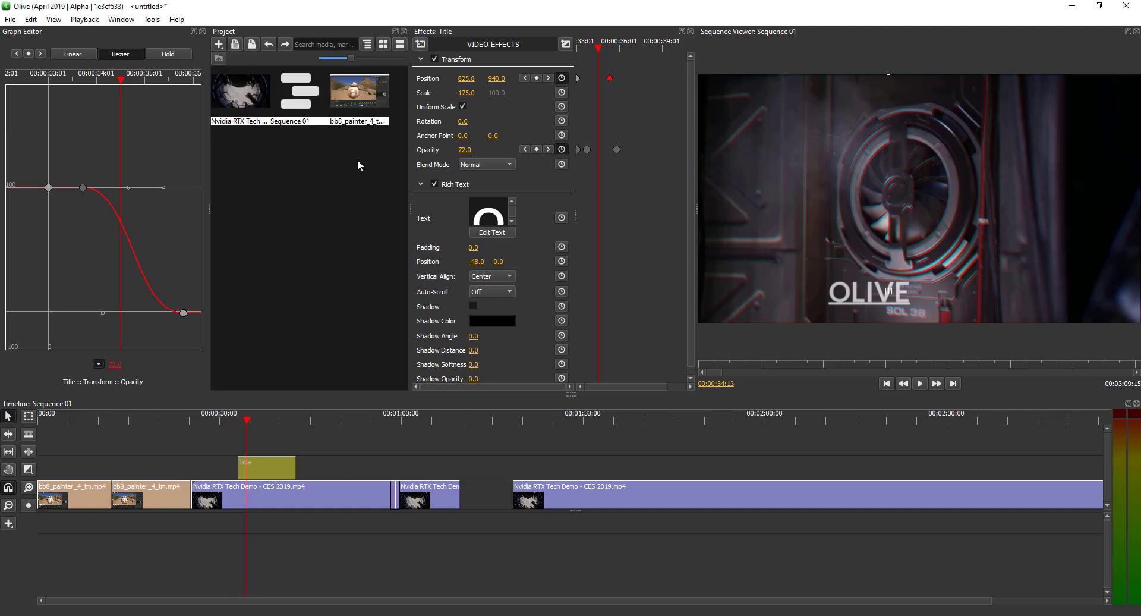